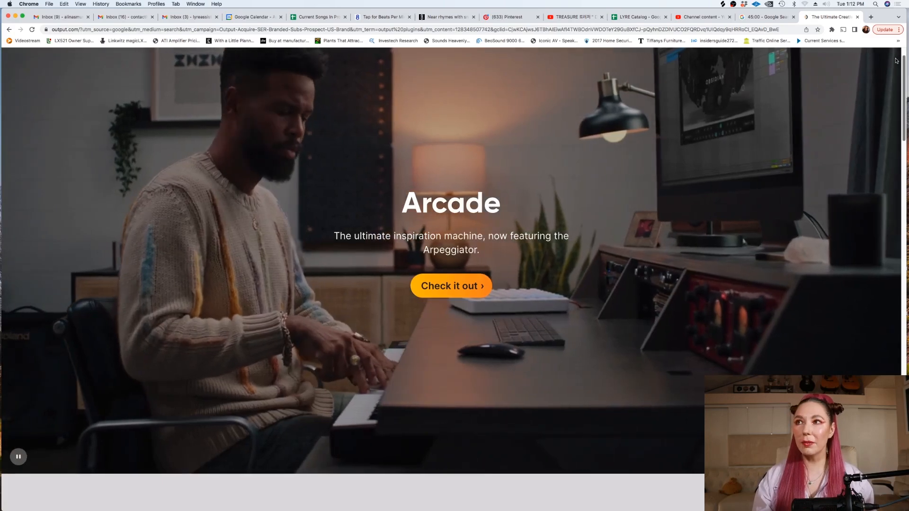
pyautogui.scroll(-1, 895, 61)
pyautogui.scroll(1, 895, 63)
pyautogui.scroll(1, 895, 62)
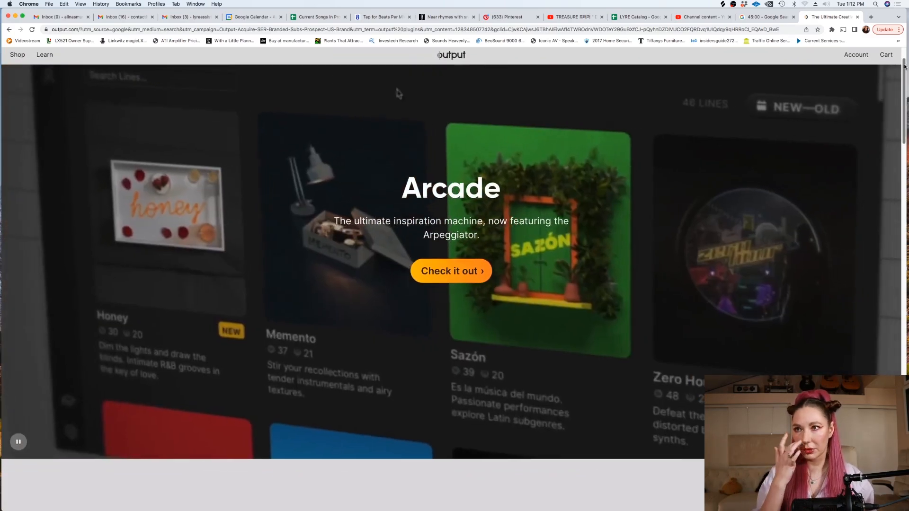
pyautogui.scroll(1, 903, 65)
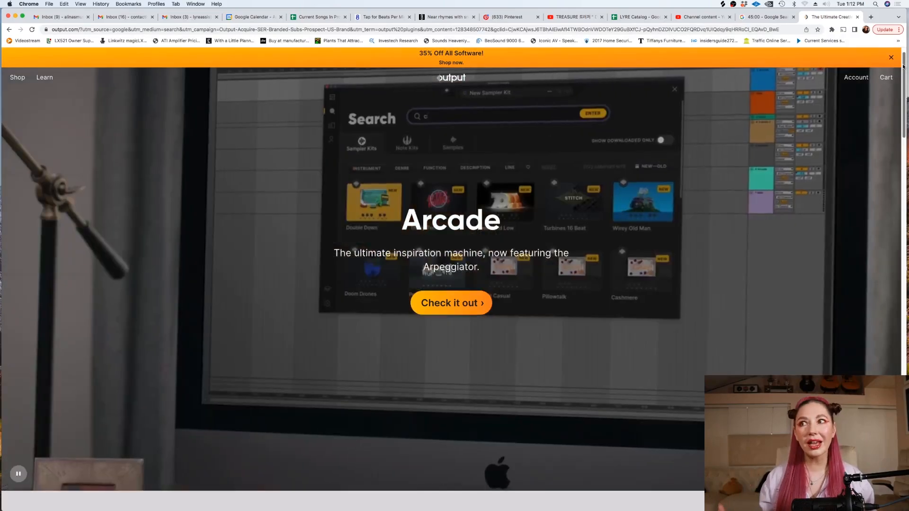
pyautogui.moveTo(903, 66); pyautogui.dragTo(898, 280)
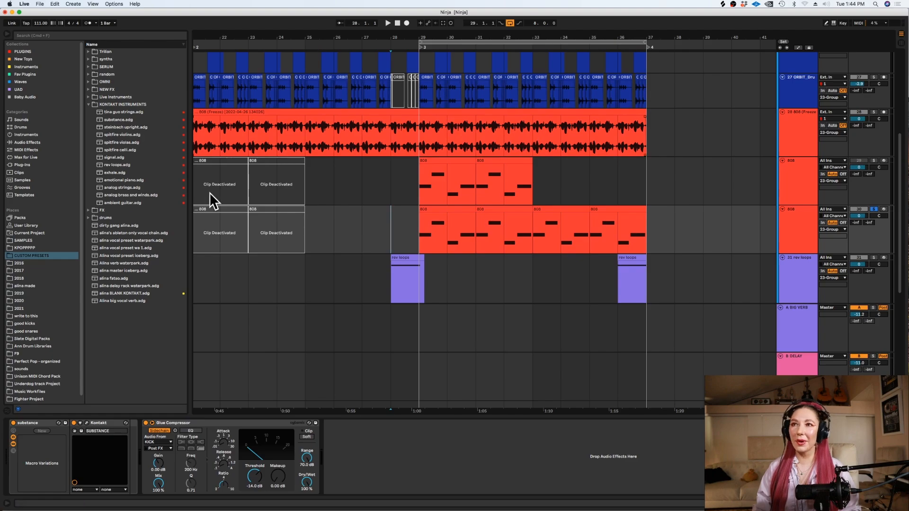
# - Zoom the arrangement out around the rev loops clip at bar 28 and hide the detail view
pyautogui.click(398, 280)
pyautogui.press('-')
pyautogui.press('-')
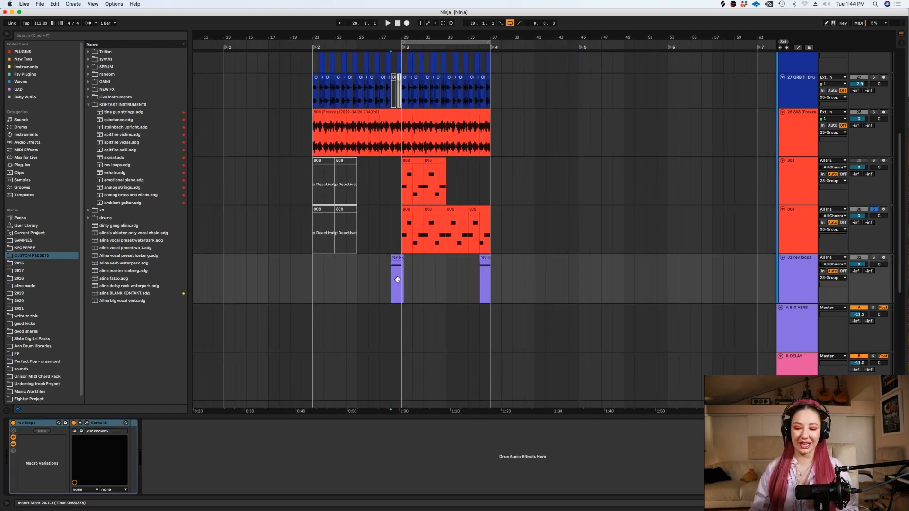
pyautogui.press('super+alt+l')
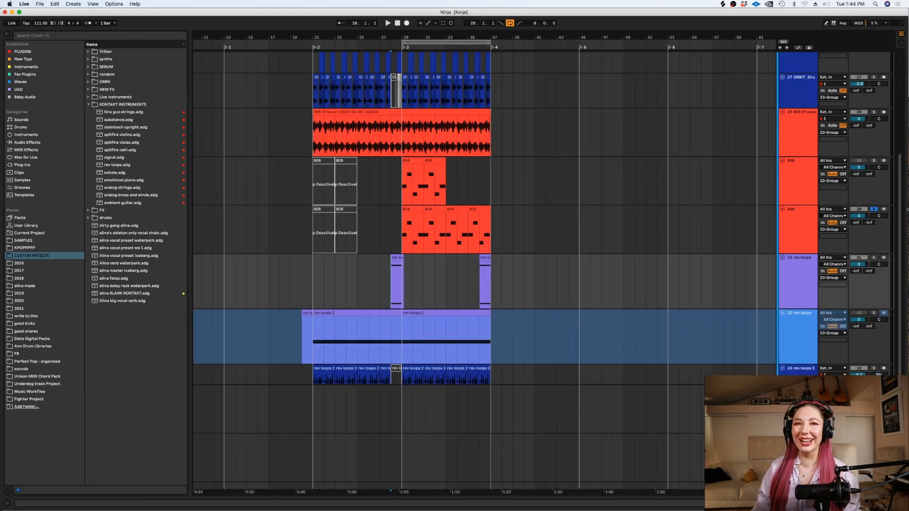
# - Turn off solo on the lower 808 MIDI track
pyautogui.scroll(3, 896, 157)
pyautogui.scroll(-5, 896, 157)
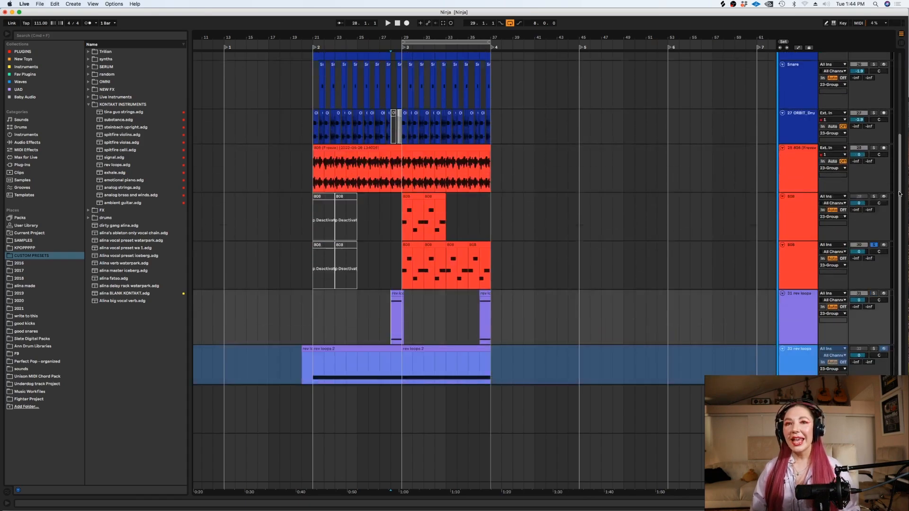
pyautogui.click(873, 187)
pyautogui.scroll(-2, 896, 190)
pyautogui.scroll(6, 800, 246)
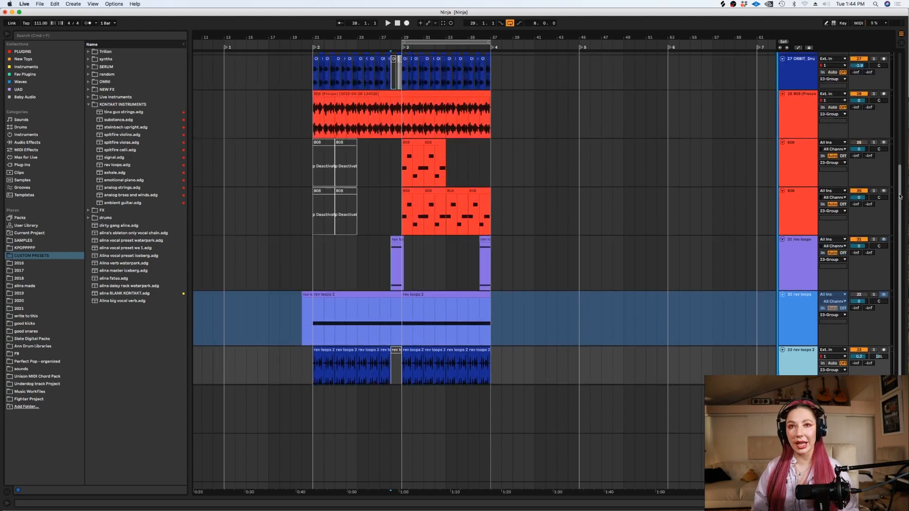
# - Reduce the height of all tracks together and zoom the arrangement in around bar 21
pyautogui.click(789, 155)
pyautogui.moveTo(790, 155); pyautogui.dragTo(784, 136)
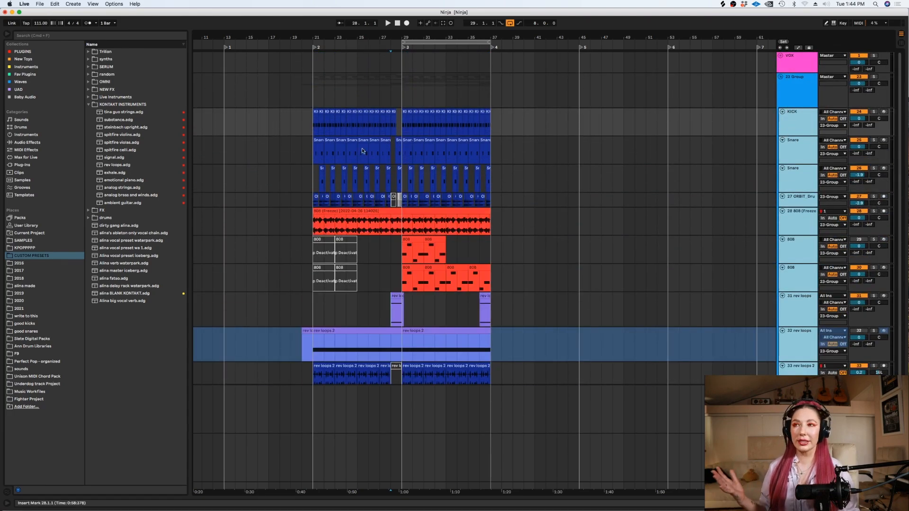
pyautogui.moveTo(319, 179); pyautogui.dragTo(314, 181)
pyautogui.press('+')
pyautogui.press('+')
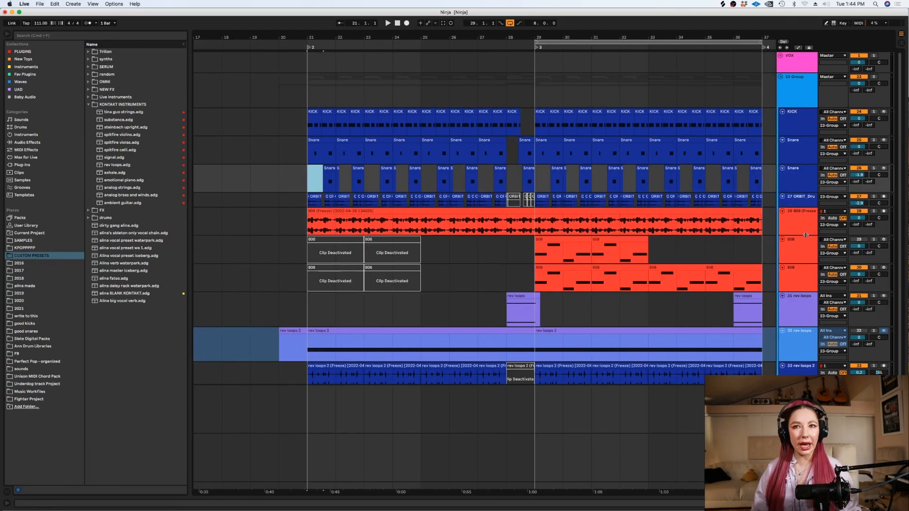
# - Enlarge the frozen 808 audio track's height and place the insert marker at bar 21
pyautogui.moveTo(805, 235); pyautogui.dragTo(804, 261)
pyautogui.click(301, 245)
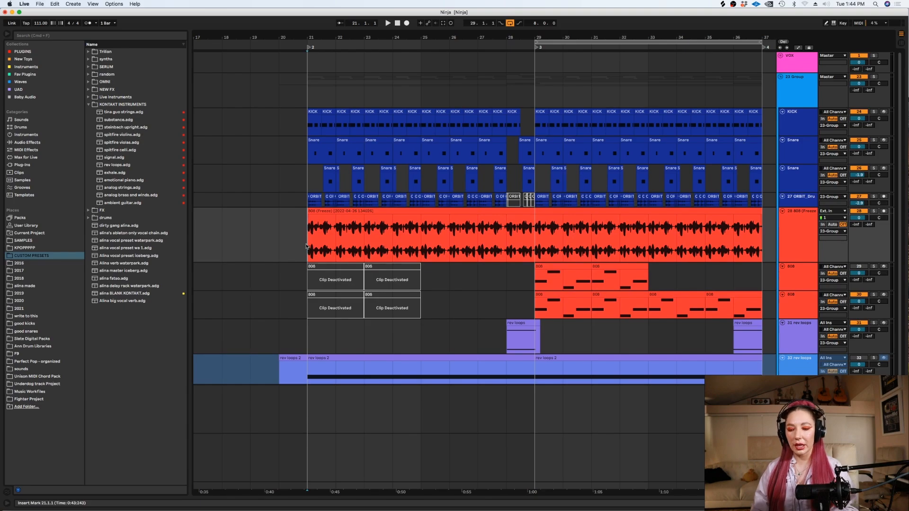
pyautogui.press('+')
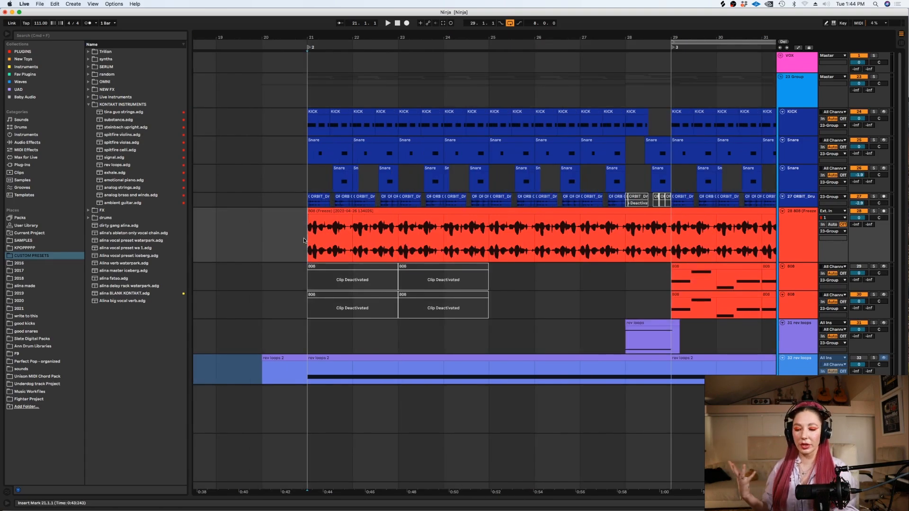
pyautogui.press('+')
pyautogui.press('-')
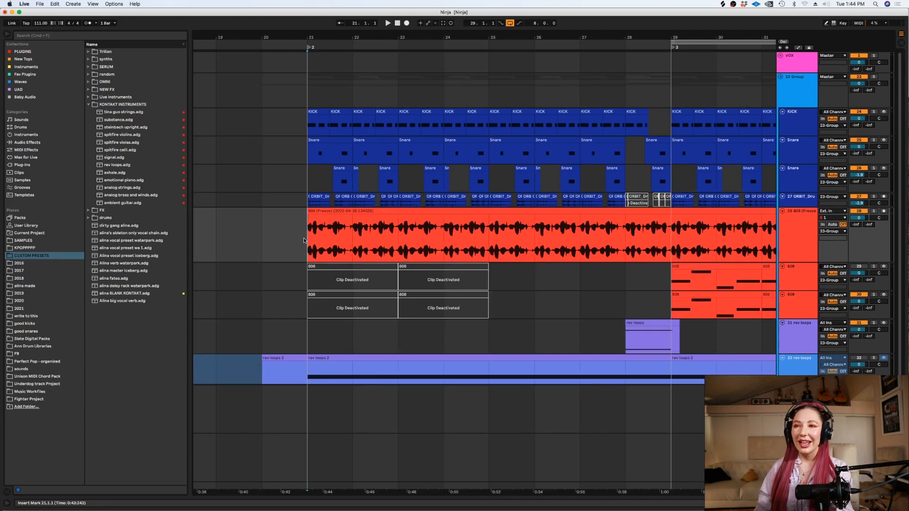
pyautogui.press('-')
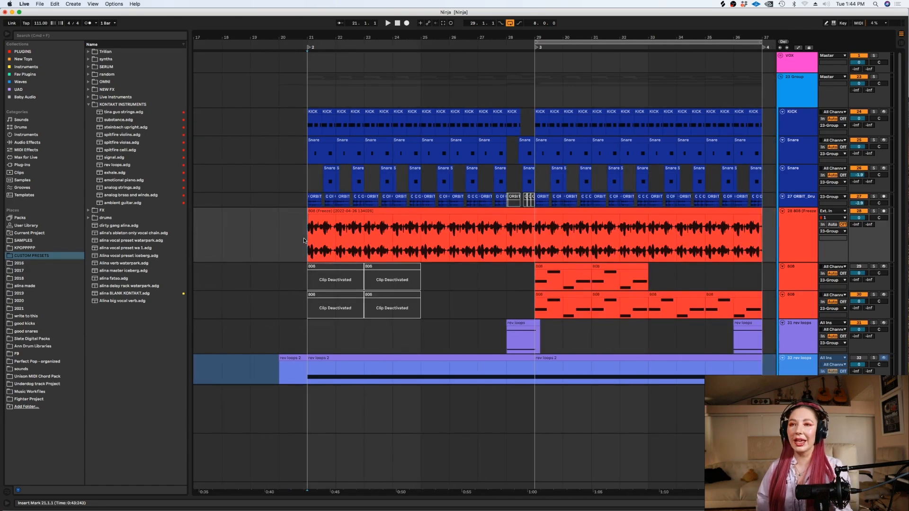
# - Select the lower 808 MIDI track and show its device chain
pyautogui.click(812, 290)
pyautogui.scroll(-4, 813, 290)
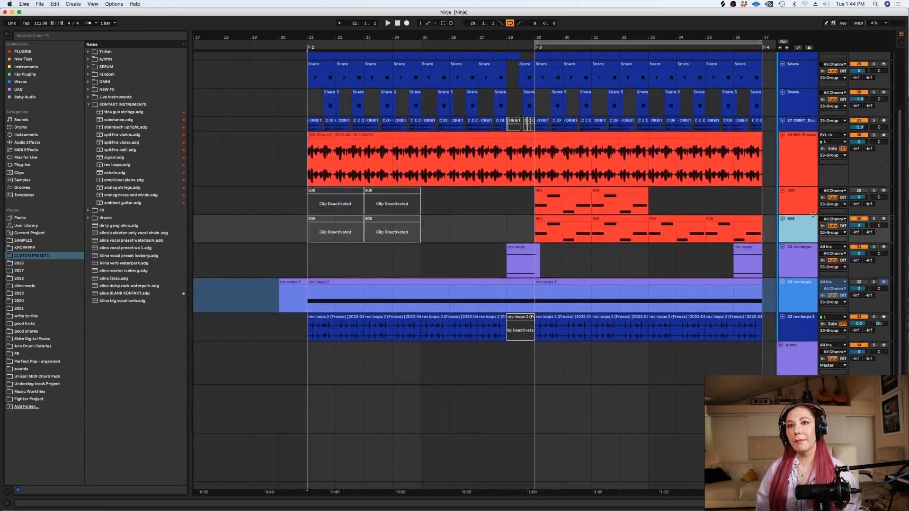
pyautogui.doubleClick(796, 232)
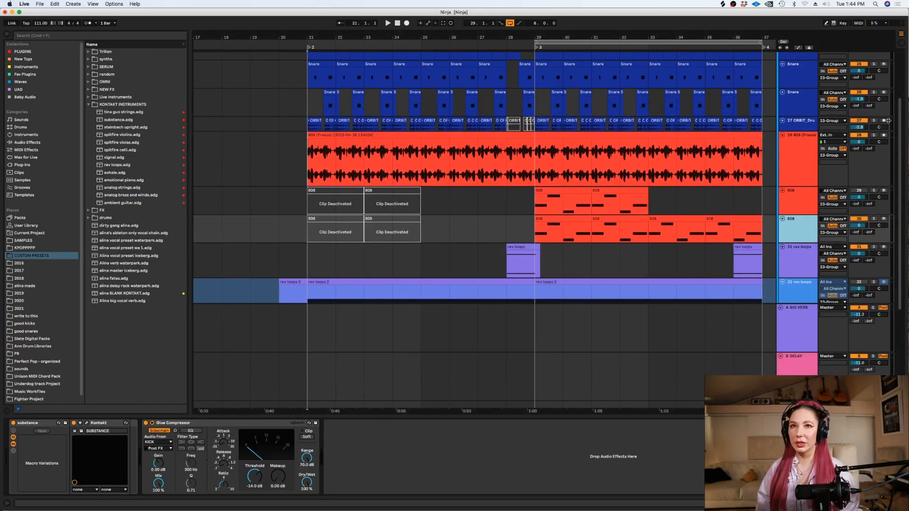
# - Audition the frozen 808 audio track soloed from bar 21, and unsolo it once playback is stopped
pyautogui.click(873, 135)
pyautogui.click(306, 163)
pyautogui.press('space')
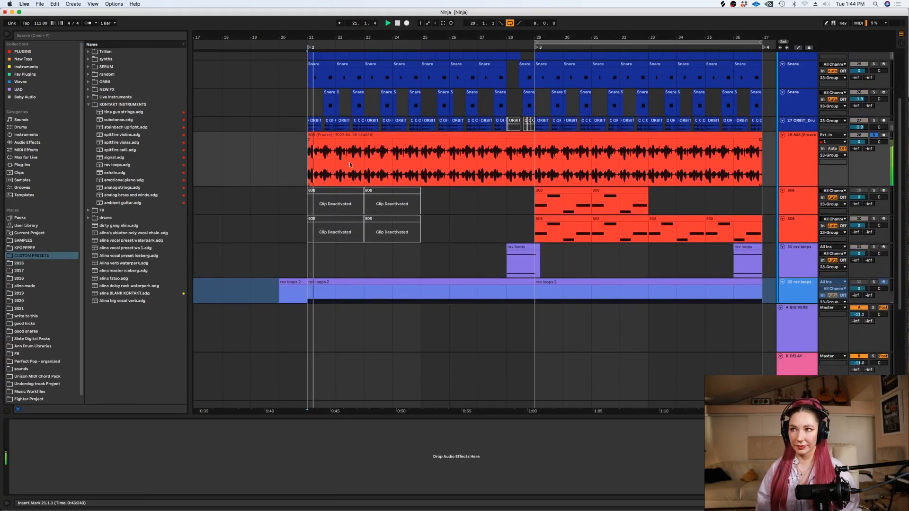
pyautogui.press('space')
pyautogui.click(873, 134)
# - Enlarge the upper 808 MIDI track, solo it and play its clip from bar 29
pyautogui.click(537, 207)
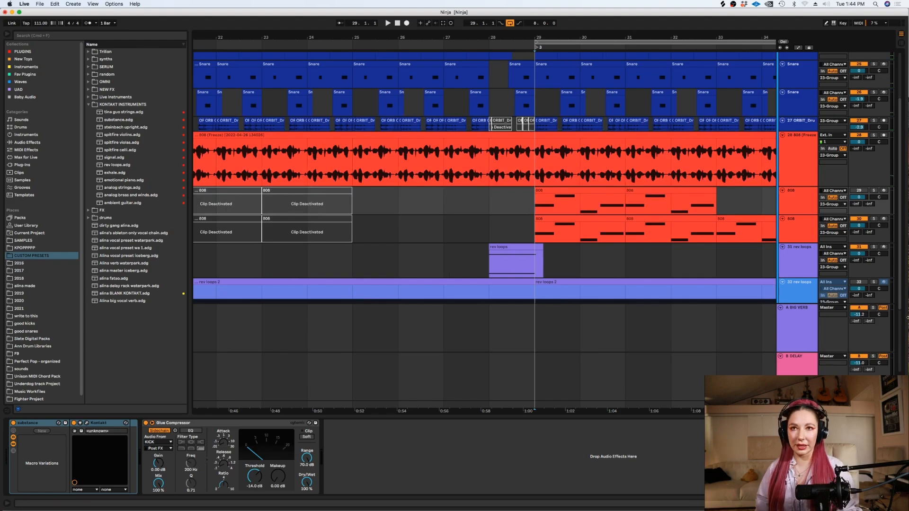
pyautogui.moveTo(813, 211); pyautogui.dragTo(814, 253)
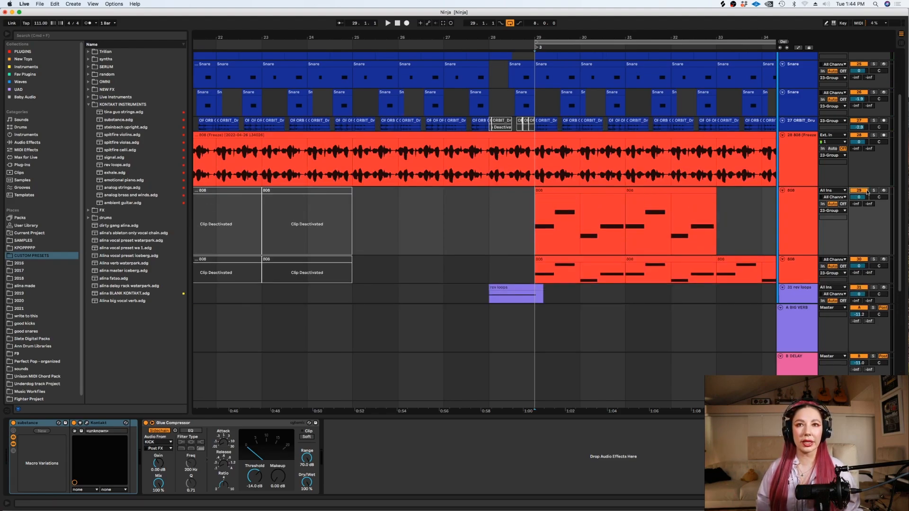
pyautogui.click(873, 190)
pyautogui.moveTo(561, 194); pyautogui.dragTo(615, 213)
pyautogui.press('space')
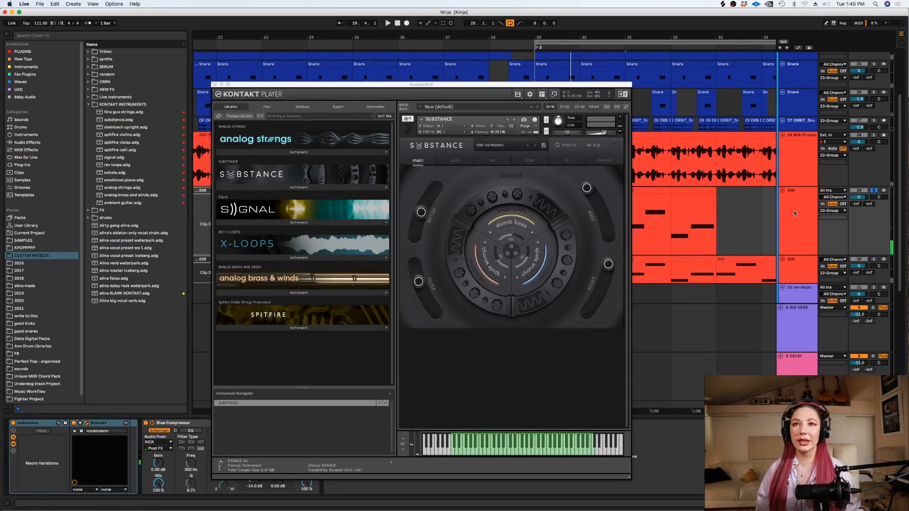
# - Move the Kontakt window aside and raise Substance's Filter macro slider slightly while the 808 clip plays
pyautogui.click(794, 209)
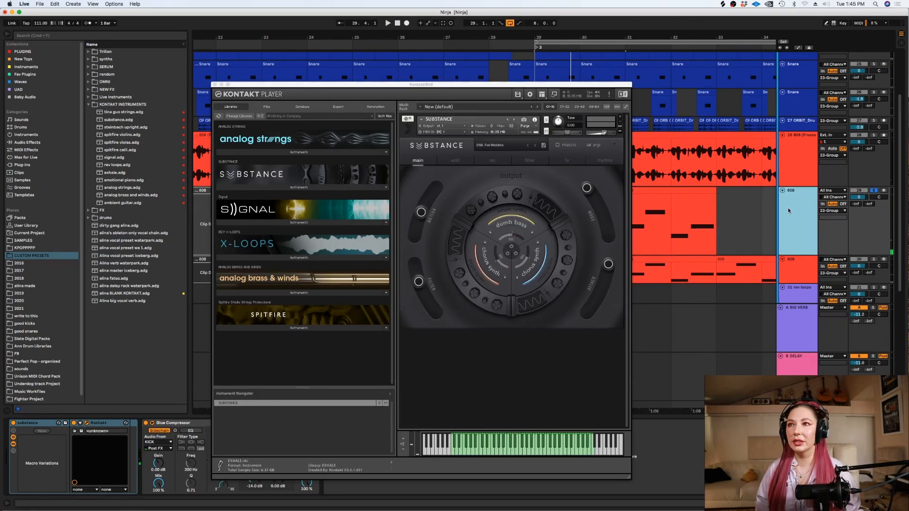
pyautogui.moveTo(478, 85); pyautogui.dragTo(437, 107)
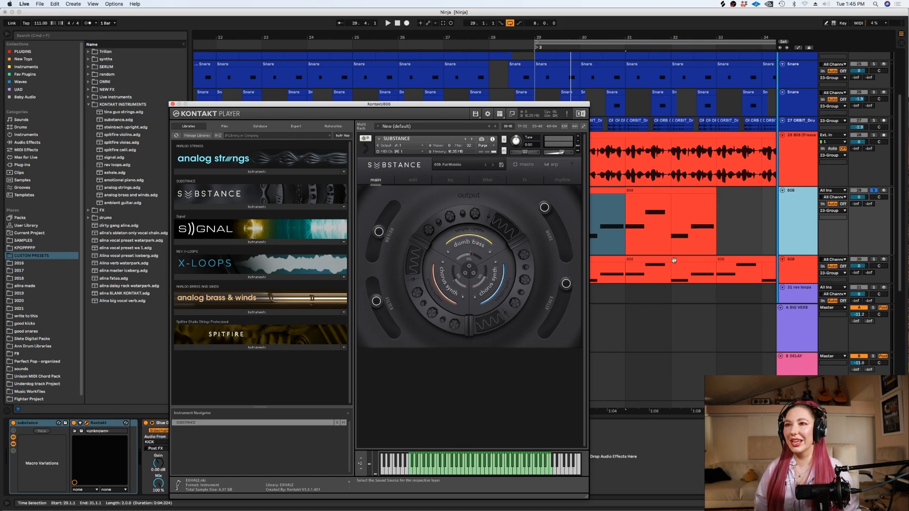
pyautogui.click(410, 180)
pyautogui.click(376, 180)
pyautogui.press('space')
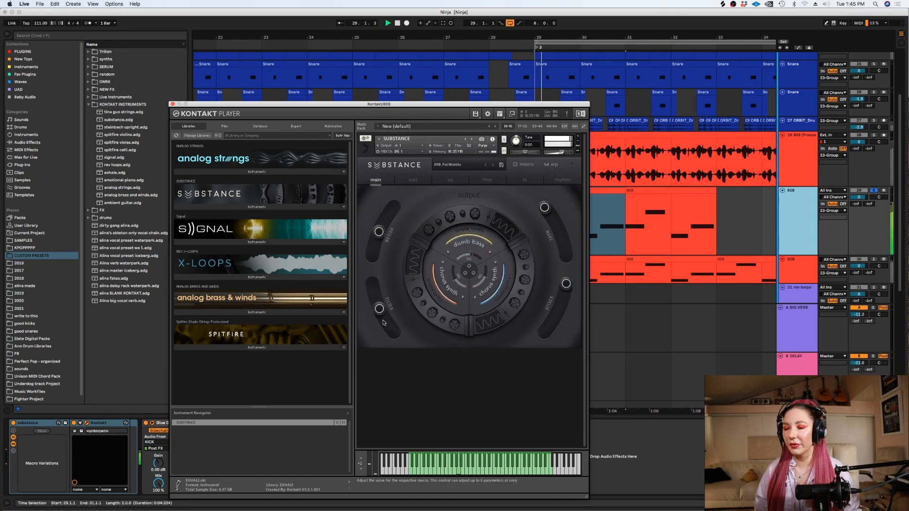
pyautogui.moveTo(378, 305); pyautogui.dragTo(378, 289)
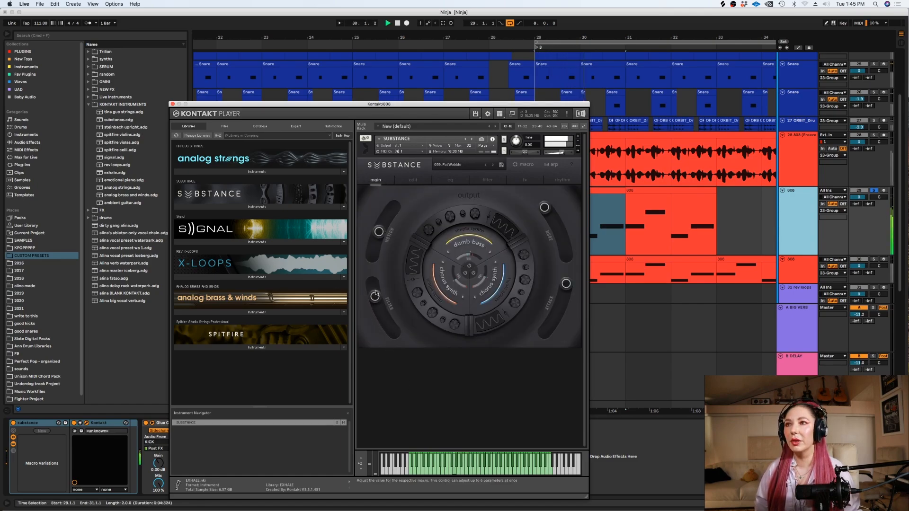
# - Review Substance's EQ, filter, rhythm and edit pages and return to the main page
pyautogui.click(447, 180)
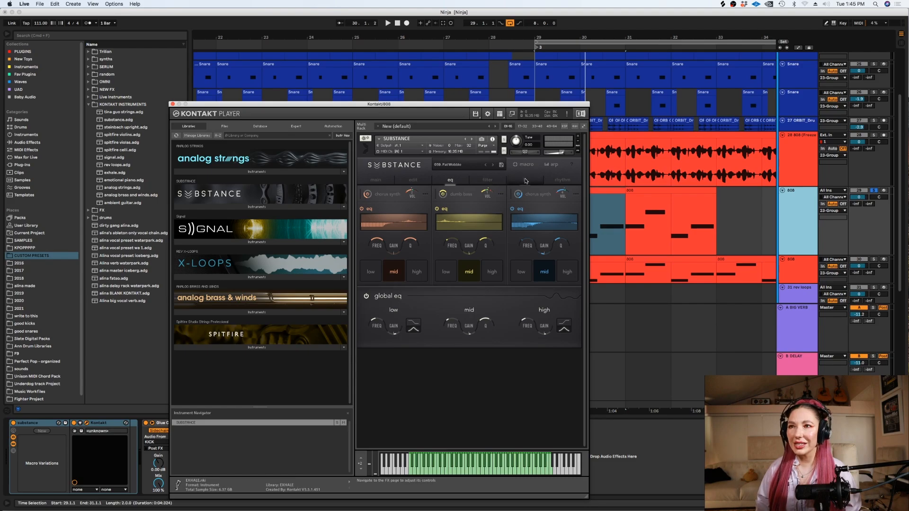
pyautogui.click(488, 180)
pyautogui.click(464, 181)
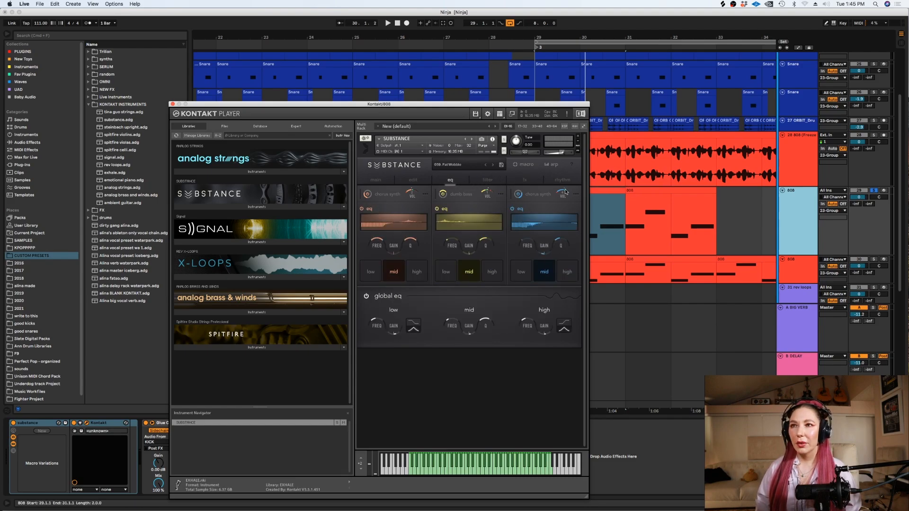
pyautogui.click(570, 180)
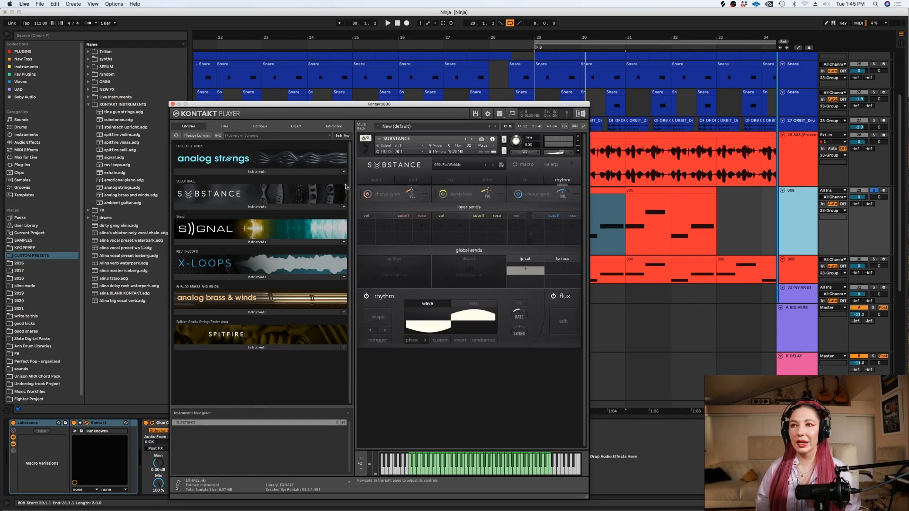
pyautogui.click(404, 182)
pyautogui.click(372, 182)
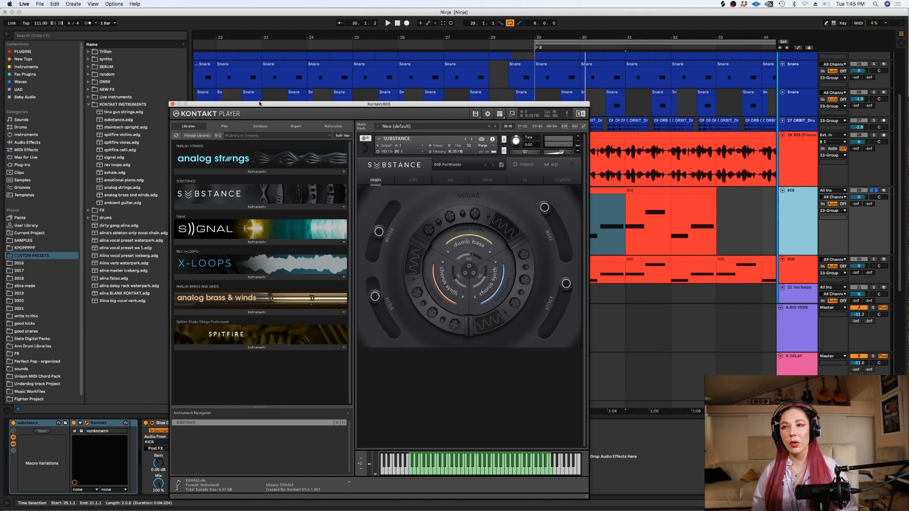
# - Close the Kontakt window, unsolo the upper 808 MIDI track and zoom the arrangement out
pyautogui.click(172, 104)
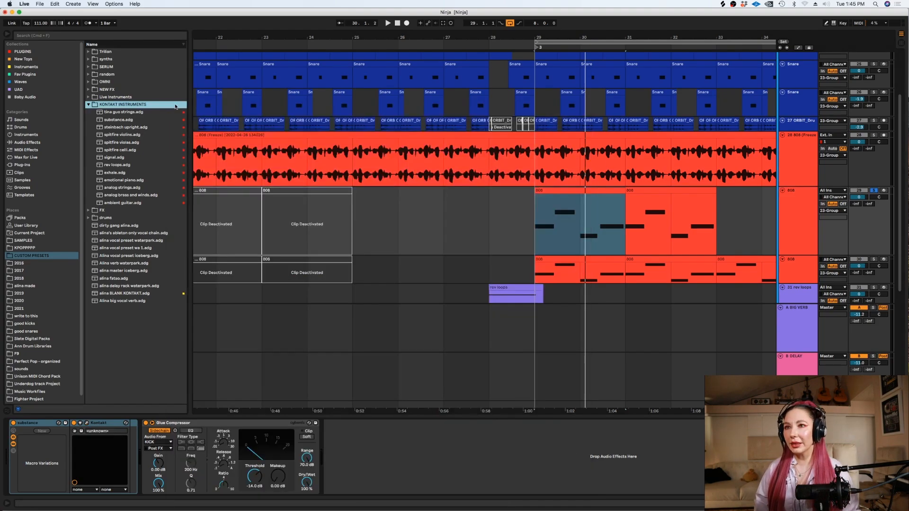
pyautogui.click(872, 192)
pyautogui.click(509, 171)
pyautogui.press('-')
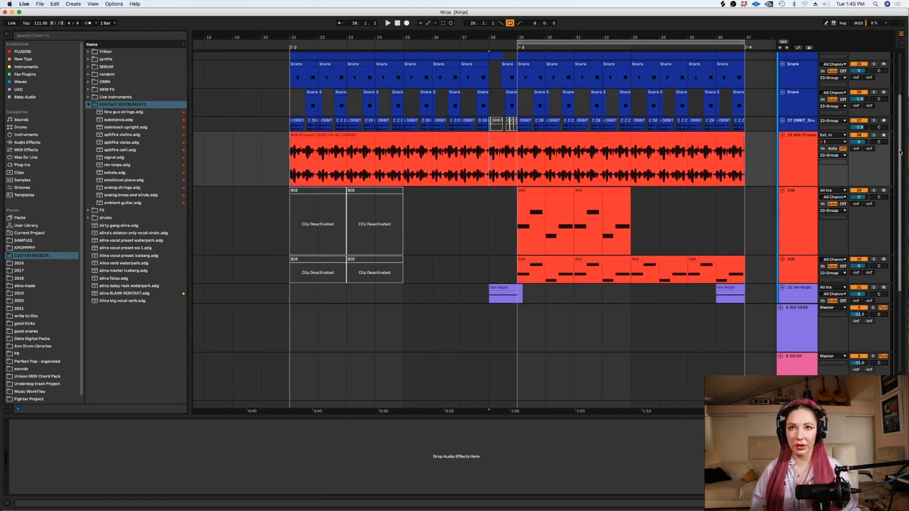
# - Play the whole arrangement from bar 21 with the loop turned off
pyautogui.scroll(3, 624, 110)
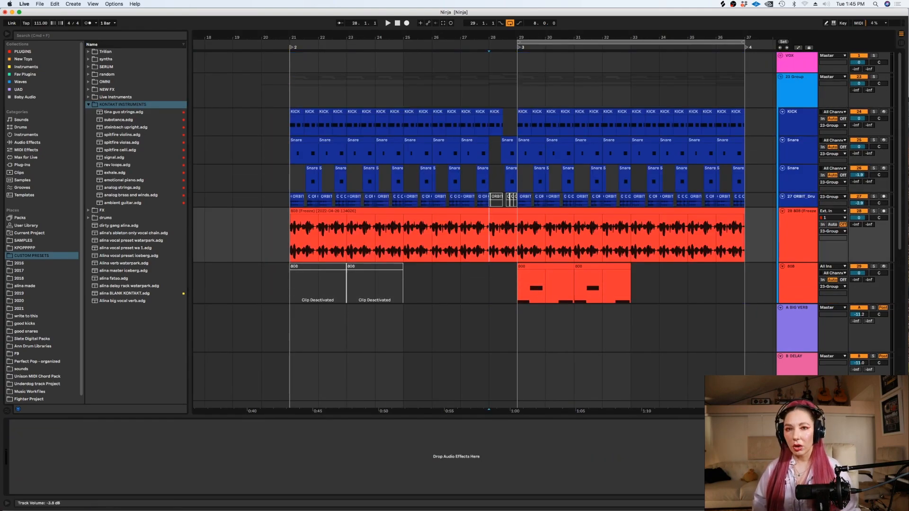
pyautogui.click(290, 97)
pyautogui.click(93, 4)
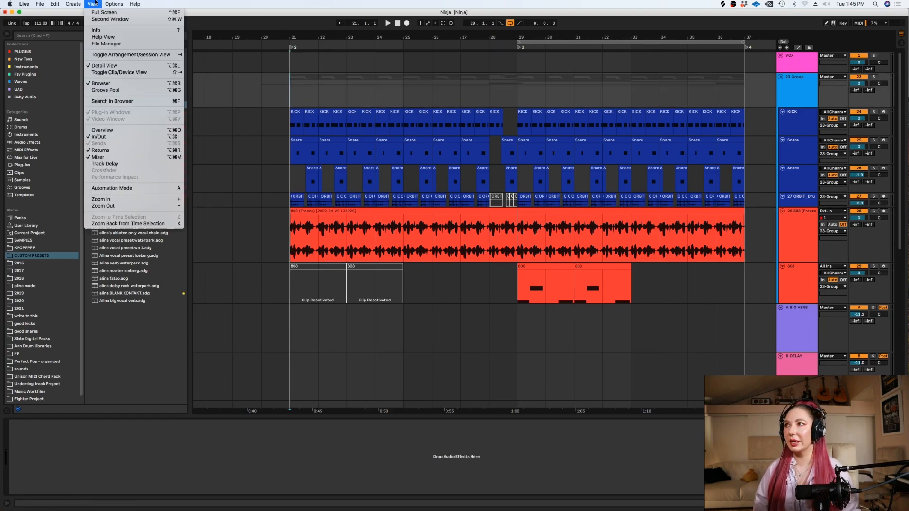
pyautogui.click(286, 85)
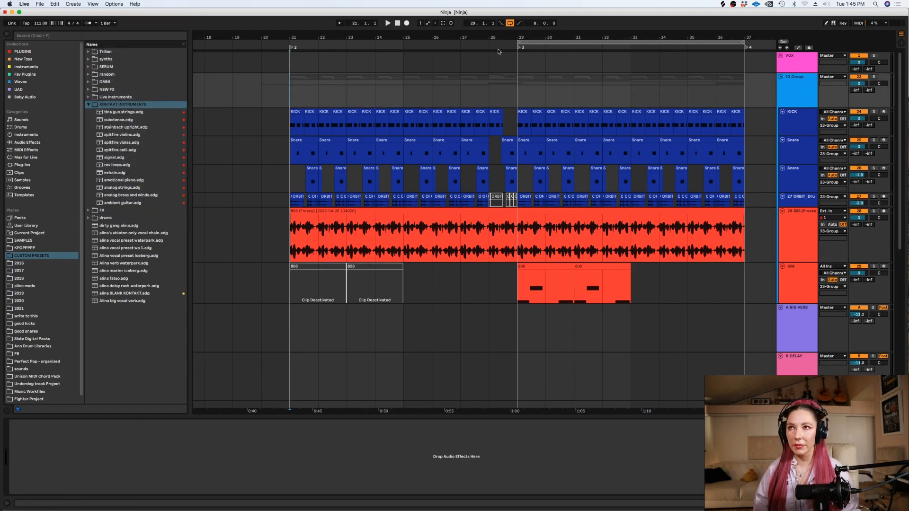
pyautogui.press('space')
pyautogui.click(509, 24)
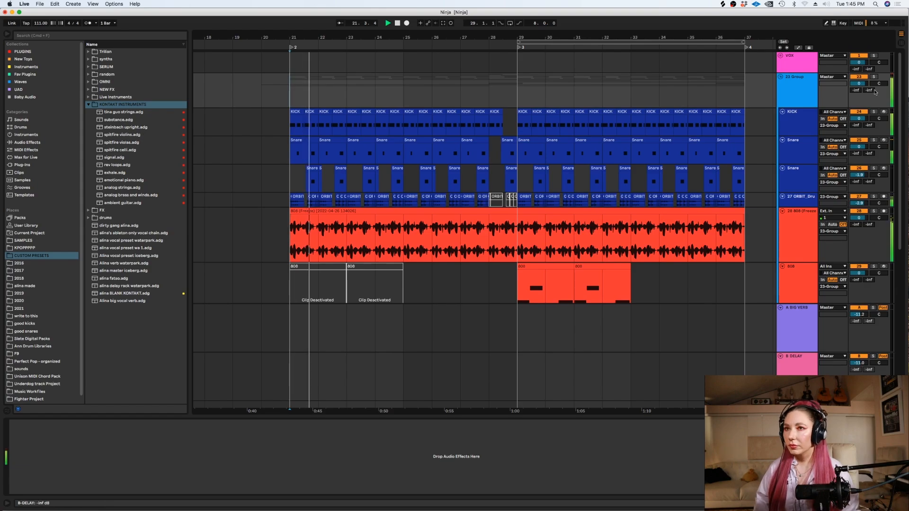
# - Hide the detail view to make room for the lower tracks and stop playback
pyautogui.moveTo(901, 121); pyautogui.dragTo(900, 224)
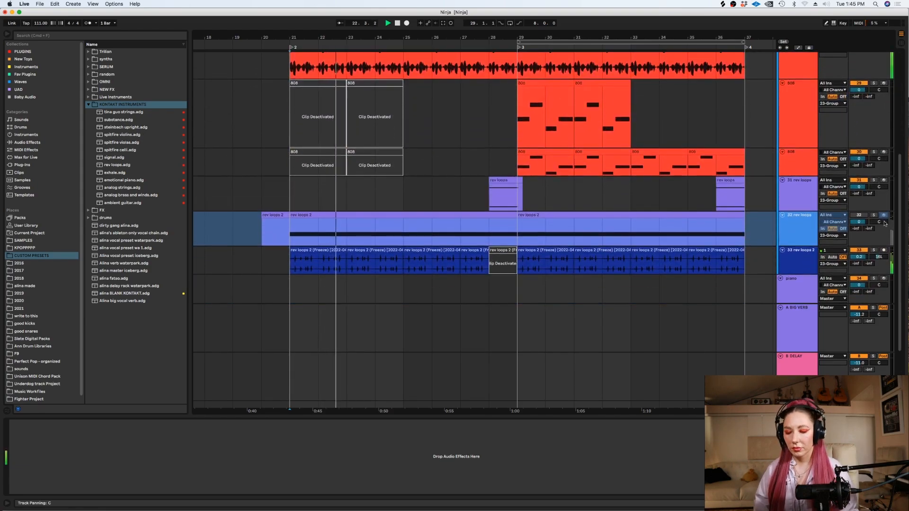
pyautogui.press('alt+super+l')
pyautogui.press('space')
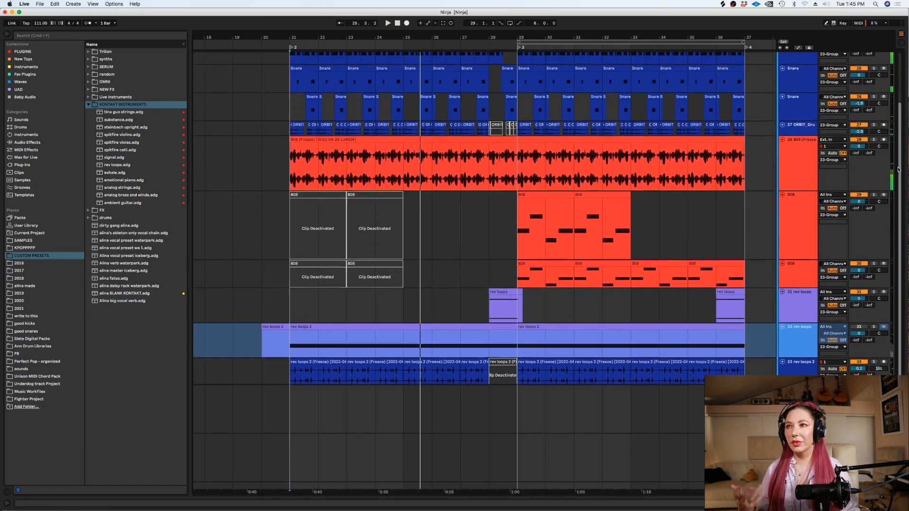
# - Unfold the ORBIT drum track and make it taller so its waveform clips can be seen
pyautogui.scroll(3, 896, 143)
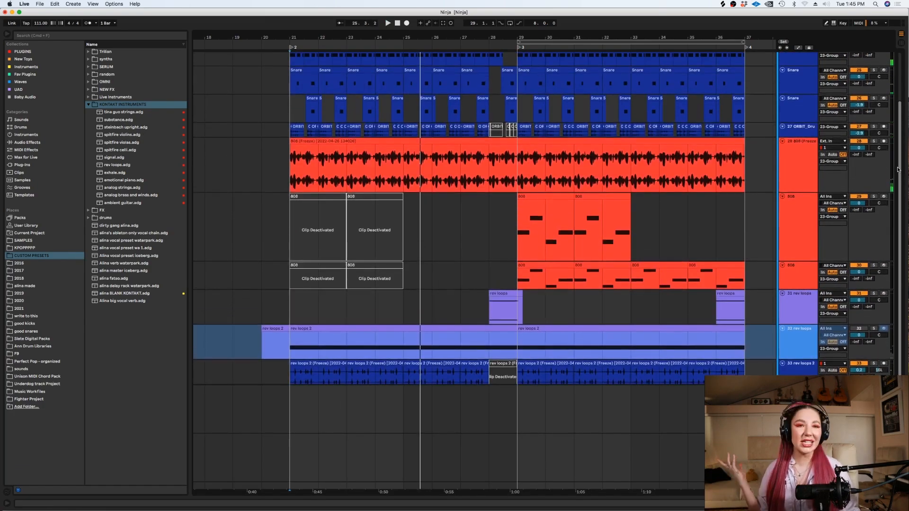
pyautogui.scroll(2, 895, 143)
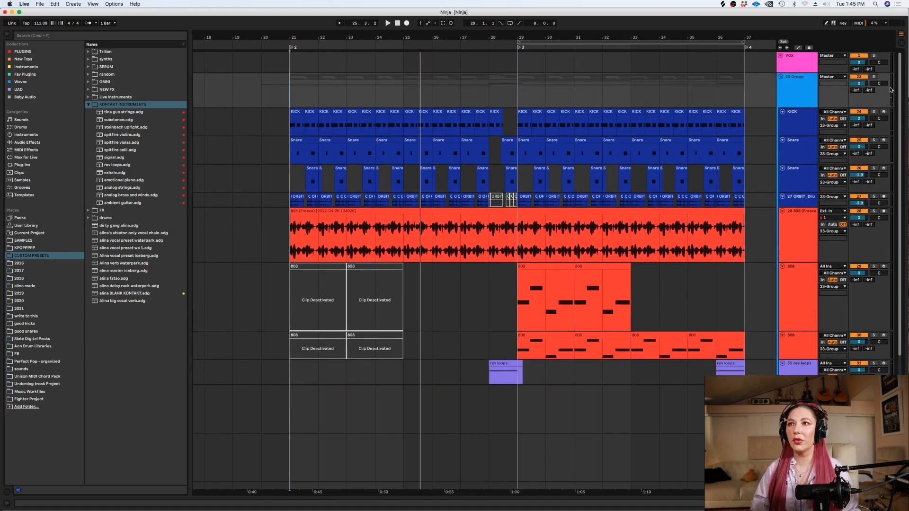
pyautogui.doubleClick(803, 203)
pyautogui.moveTo(800, 207); pyautogui.dragTo(804, 227)
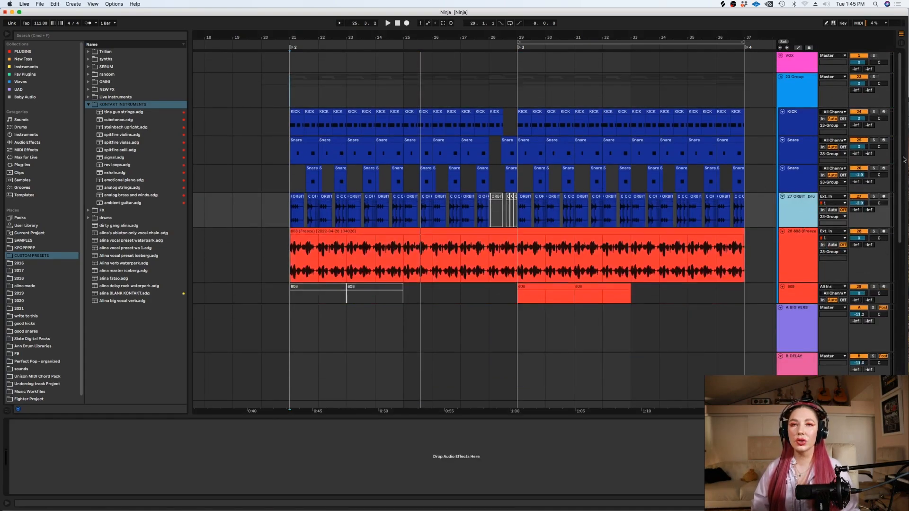
# - Enlarge the frozen rev loops 2 audio track, play it soloed from bar 21 and unsolo it
pyautogui.scroll(-5, 903, 160)
pyautogui.click(292, 233)
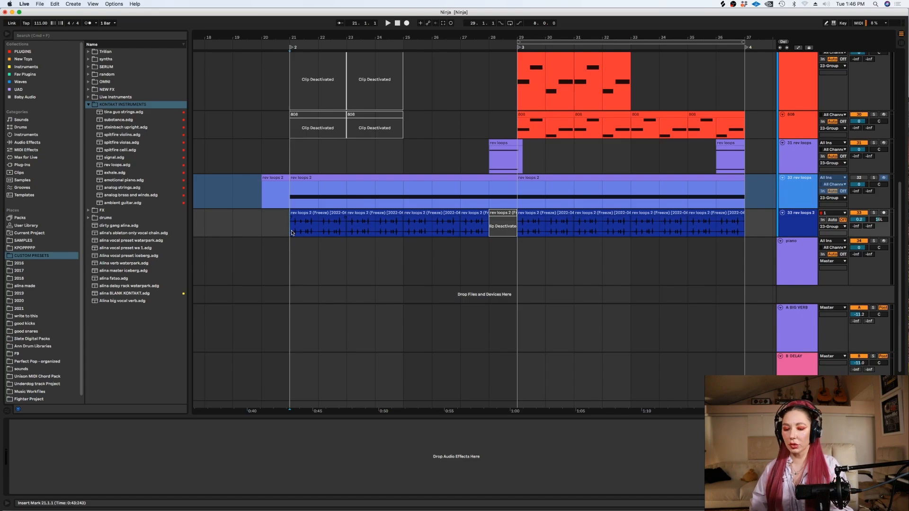
pyautogui.press('+')
pyautogui.moveTo(793, 236); pyautogui.dragTo(796, 279)
pyautogui.click(873, 213)
pyautogui.press('space')
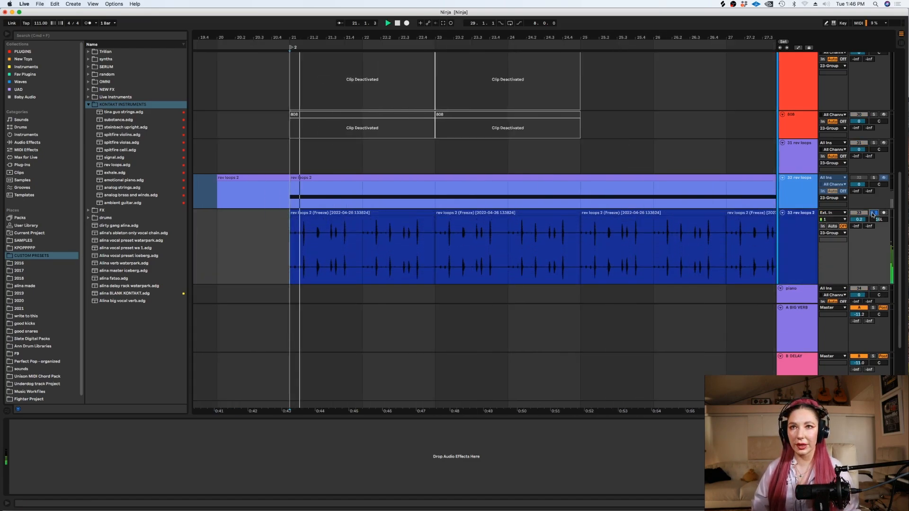
pyautogui.click(803, 237)
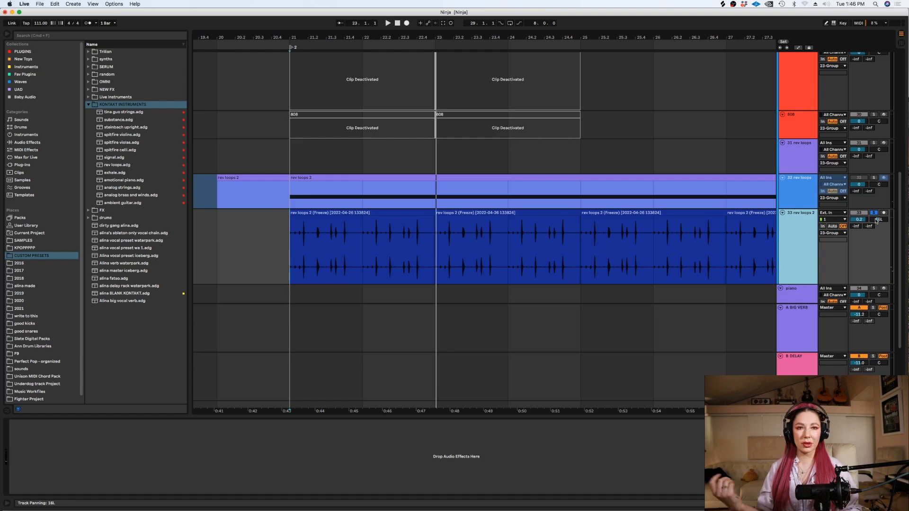
pyautogui.click(871, 214)
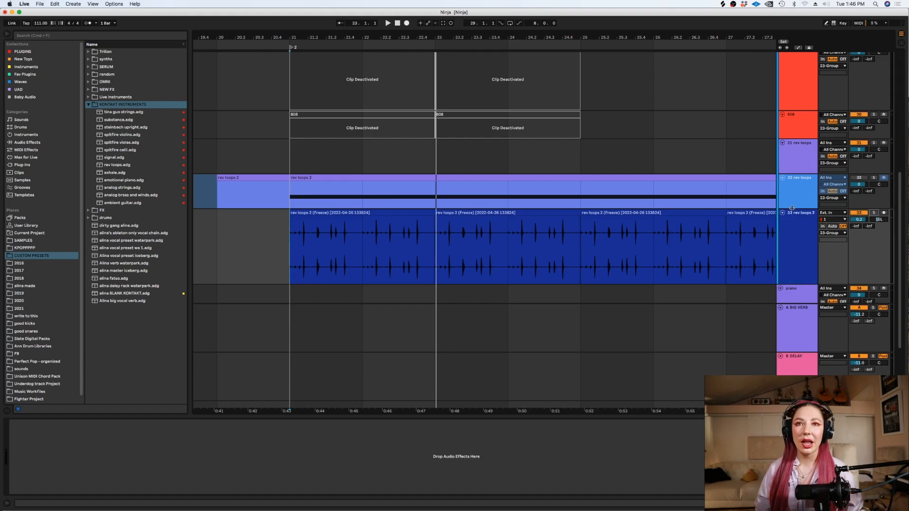
# - Make the frozen rev loops MIDI track above the rev loops 2 audio taller and unfreeze it
pyautogui.click(796, 208)
pyautogui.click(793, 258)
pyautogui.click(793, 203)
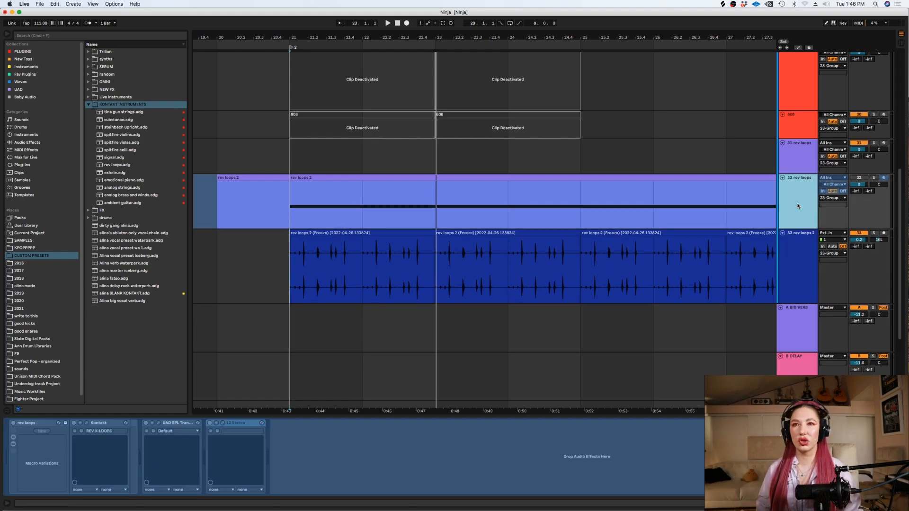
pyautogui.rightClick(798, 207)
pyautogui.click(845, 202)
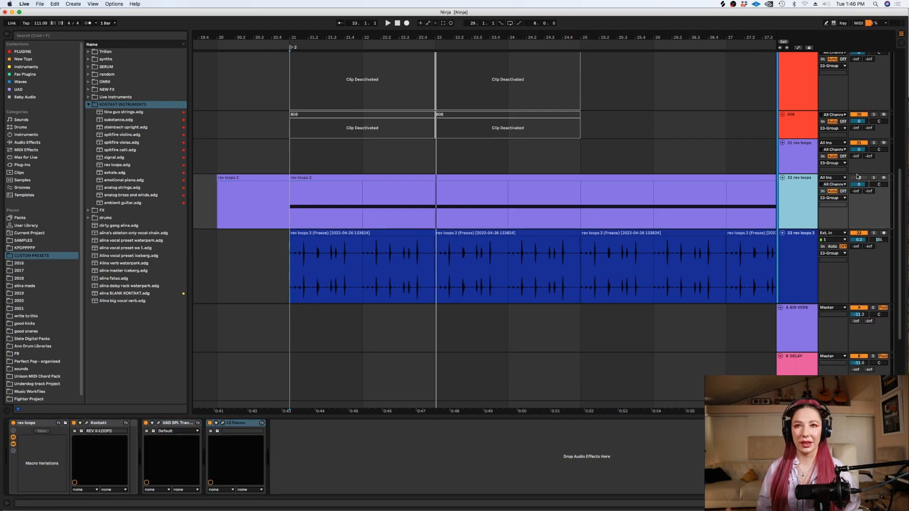
# - Solo the unfrozen rev loops track at bar 21, view its REV X-LOOPS instrument in Kontakt and close the window
pyautogui.click(873, 178)
pyautogui.click(291, 207)
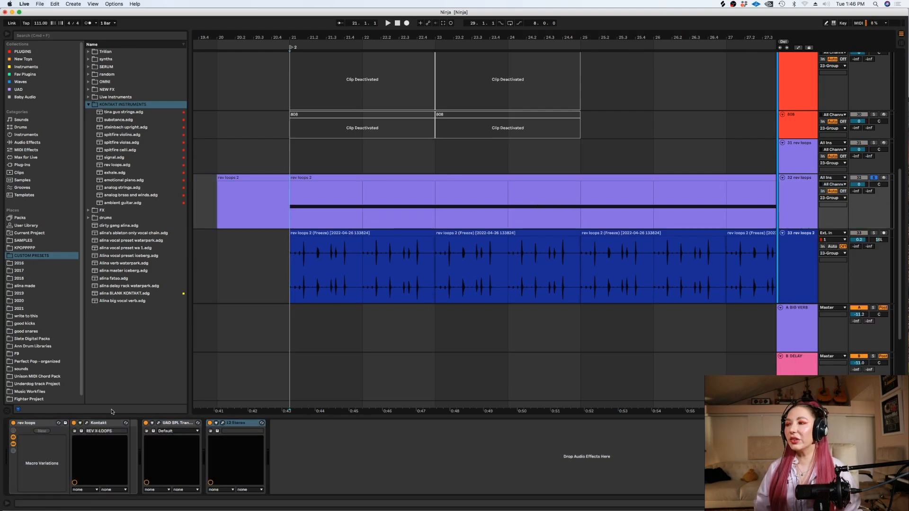
pyautogui.click(87, 423)
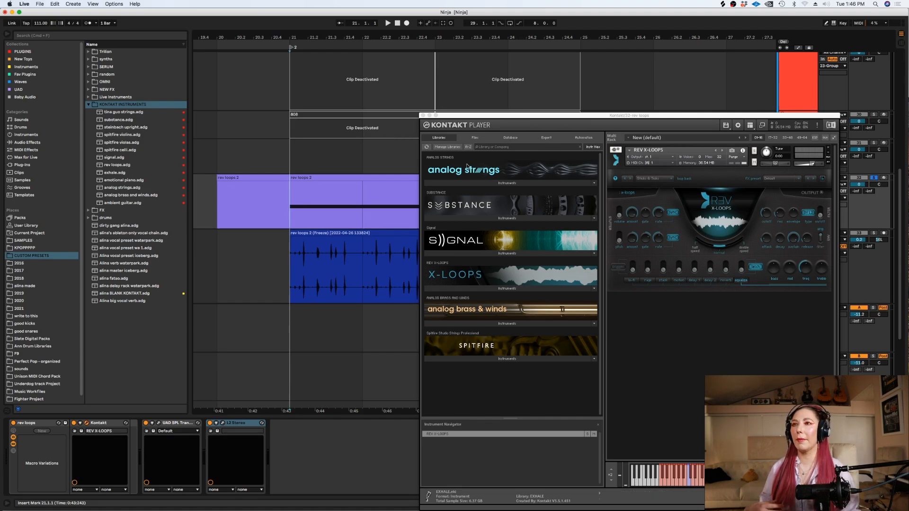
pyautogui.click(423, 115)
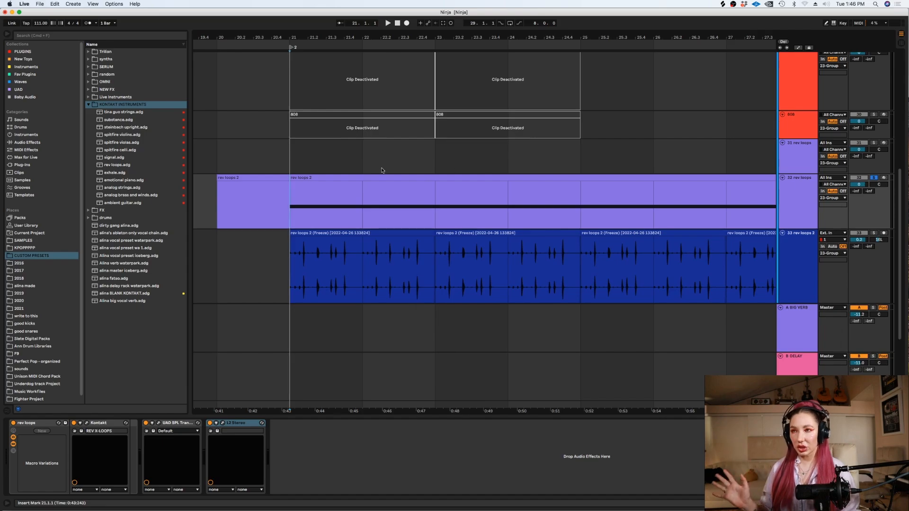
# - Zoom the arrangement out, unsolo the rev loops track and hide the device view
pyautogui.press('-')
pyautogui.press('-')
pyautogui.press('-')
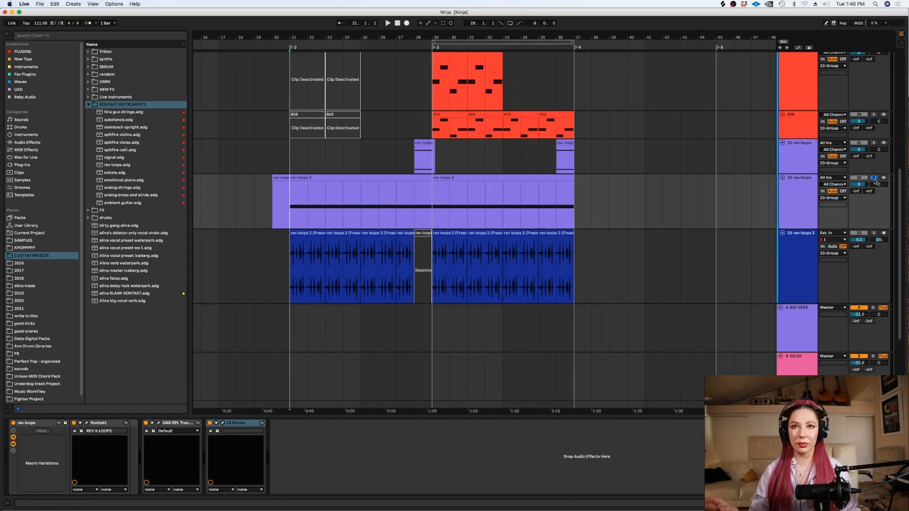
pyautogui.press('super+alt+l')
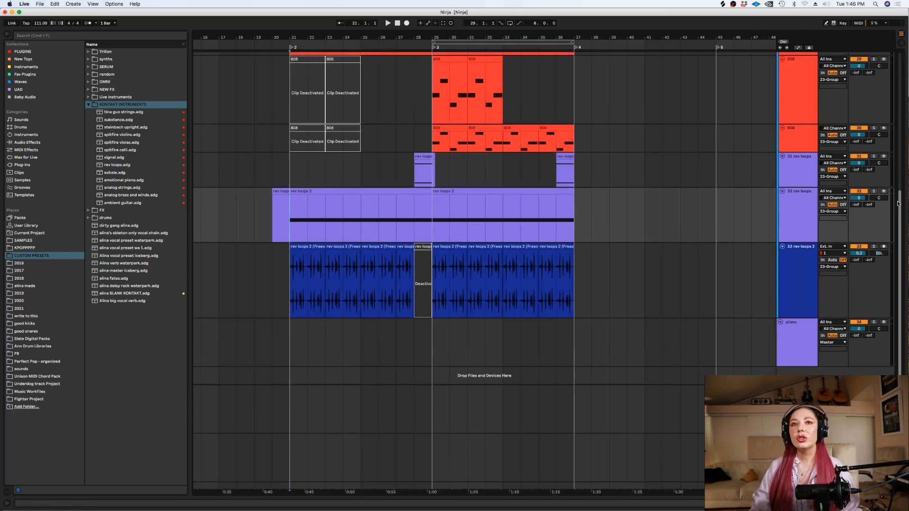
pyautogui.scroll(5, 871, 137)
pyautogui.scroll(1, 870, 137)
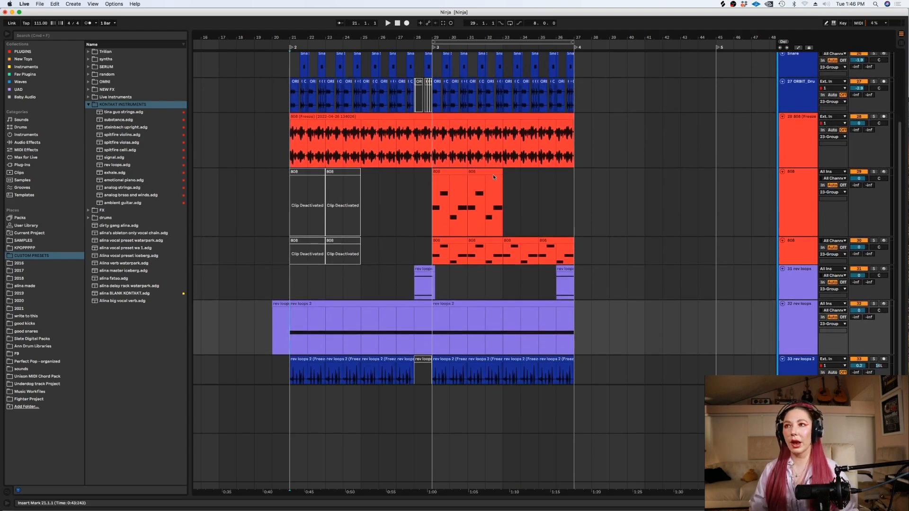
# - Zoom the arrangement in around bar 29 and make the lower 808 MIDI track taller
pyautogui.click(429, 257)
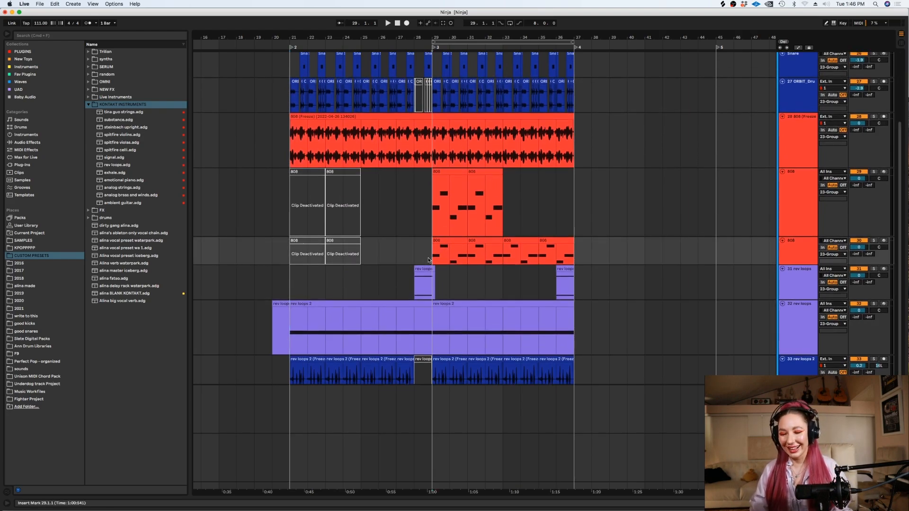
pyautogui.press('+')
pyautogui.press('+')
pyautogui.moveTo(900, 162); pyautogui.dragTo(900, 116)
pyautogui.click(789, 323)
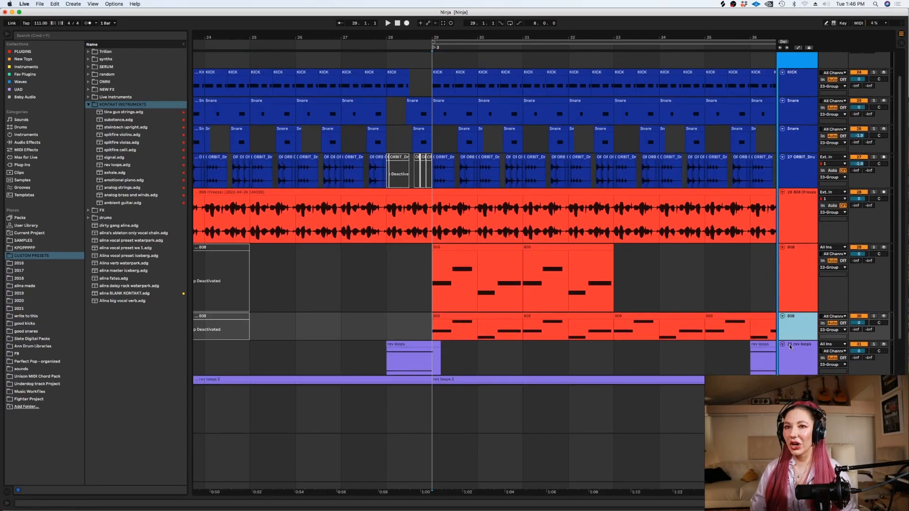
pyautogui.moveTo(790, 339); pyautogui.dragTo(789, 366)
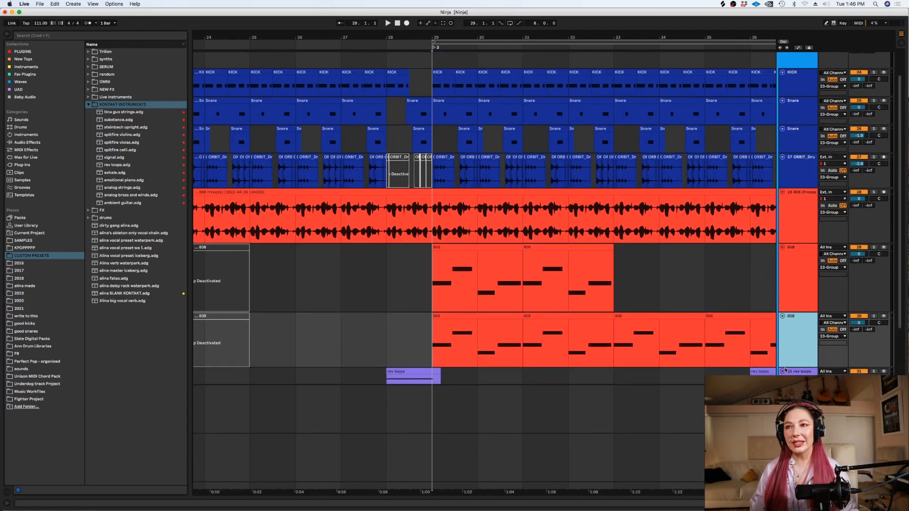
# - Create an empty one-bar MIDI clip at bar 28 on the upper 808 track and hide the clip view
pyautogui.doubleClick(428, 293)
pyautogui.press('alt+super+b')
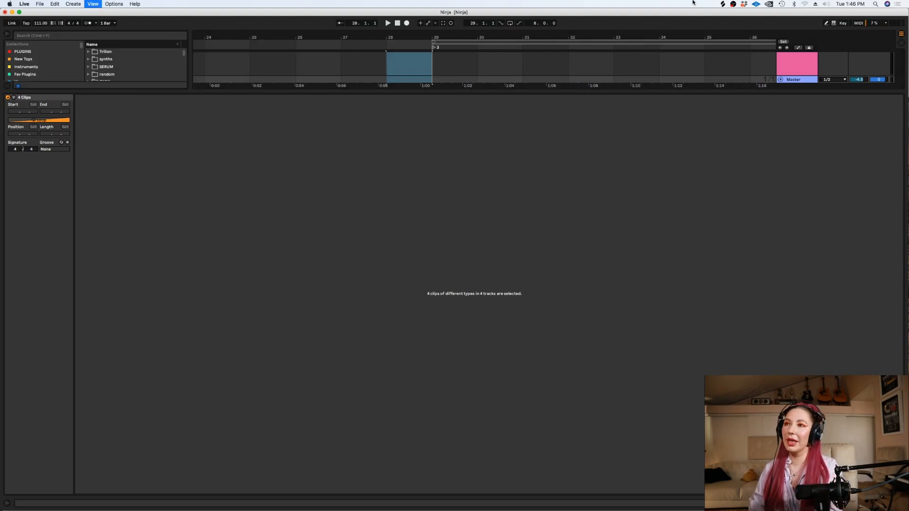
pyautogui.press('alt+super+b')
pyautogui.press('alt+super+l')
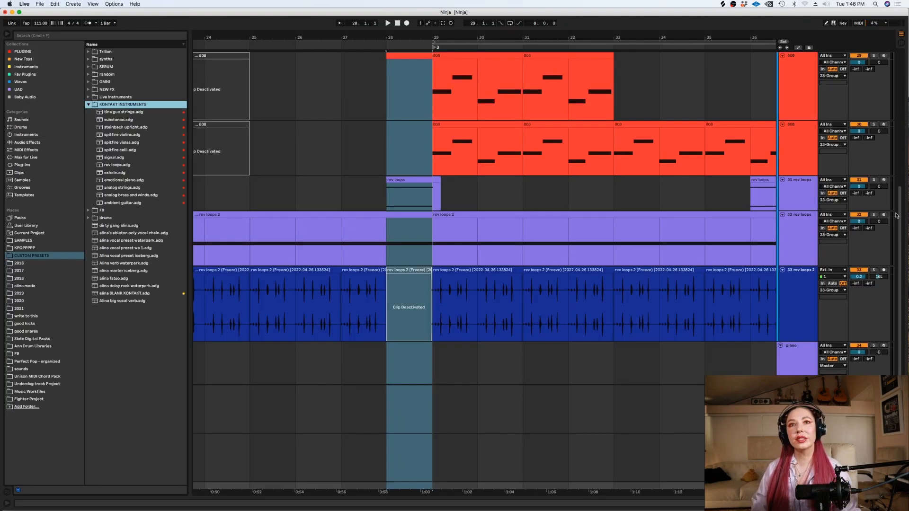
# - Play the arrangement from bar 27 into the section at bar 29 and examine the drum gap in bar 28
pyautogui.click(341, 157)
pyautogui.press('space')
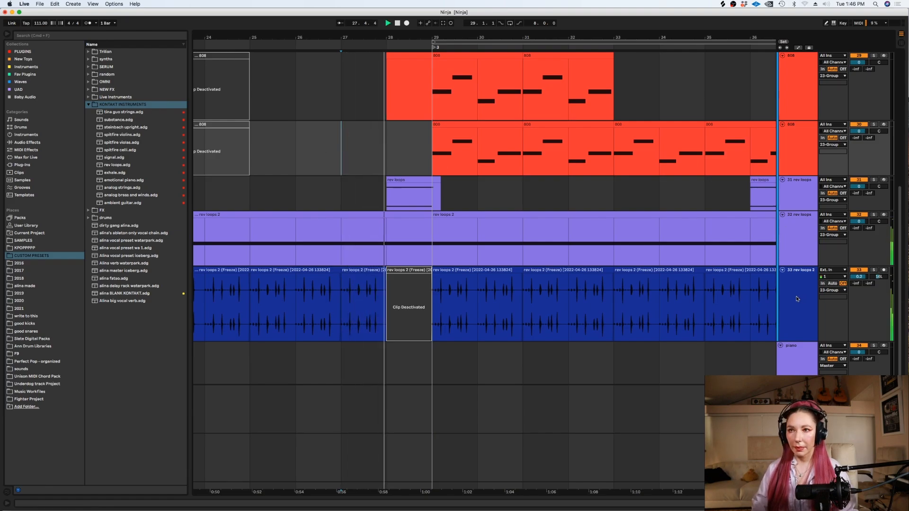
pyautogui.scroll(10, 362, 168)
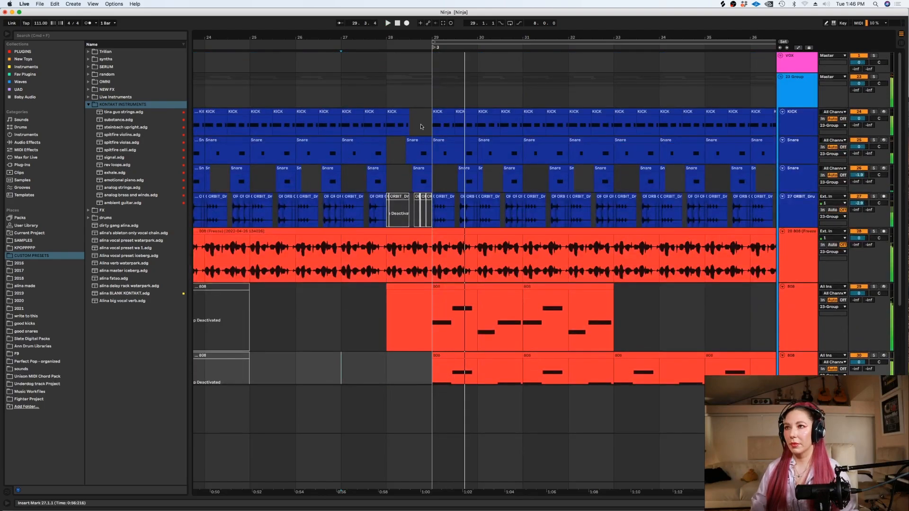
pyautogui.press('space')
pyautogui.moveTo(422, 126); pyautogui.dragTo(382, 119)
pyautogui.moveTo(901, 127); pyautogui.dragTo(840, 188)
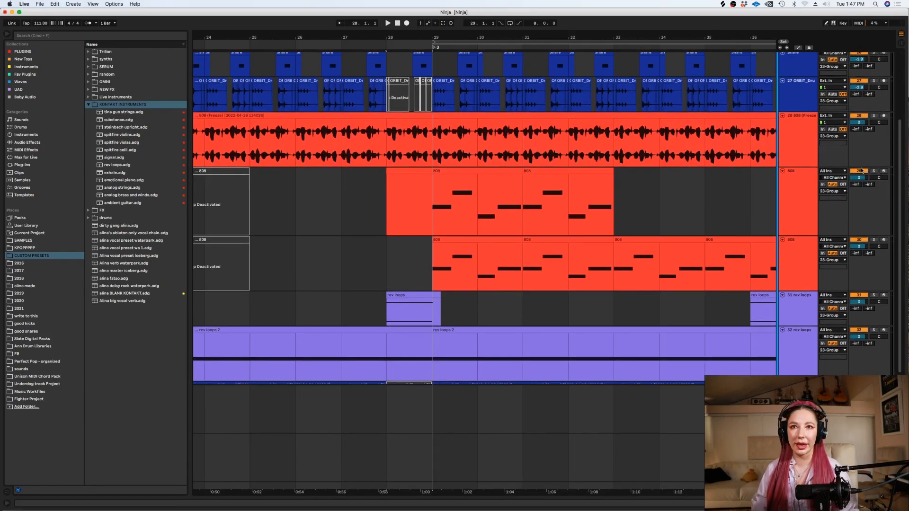
# - Mute the upper 808 track, solo the lower one at bar 29 and open its Substance instrument in Kontakt
pyautogui.click(386, 311)
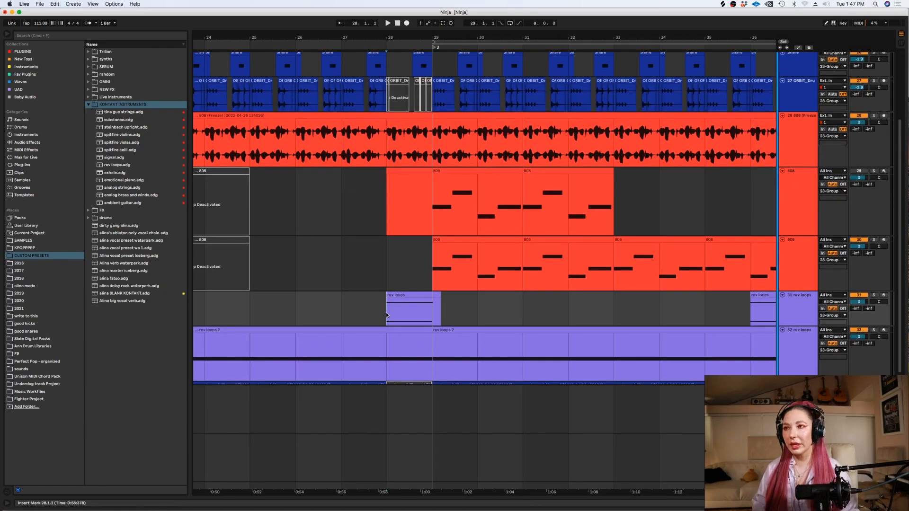
pyautogui.click(428, 260)
pyautogui.doubleClick(805, 257)
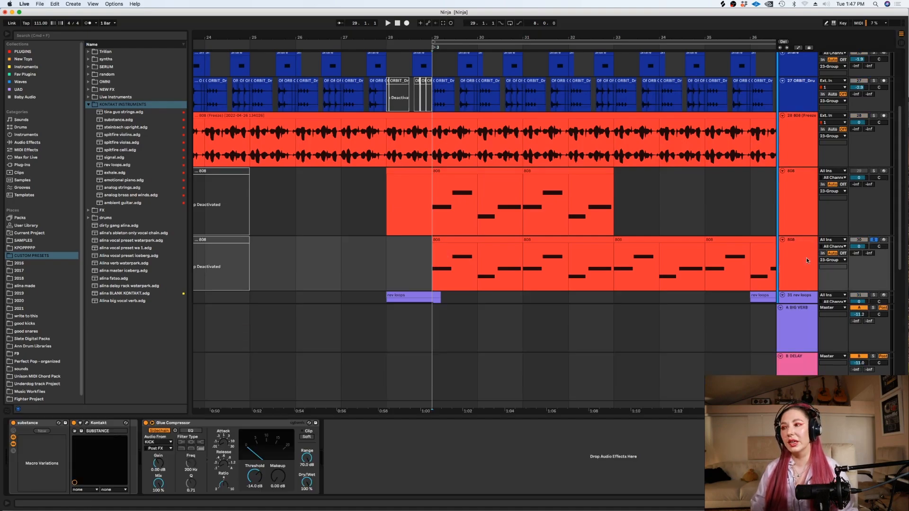
pyautogui.click(87, 424)
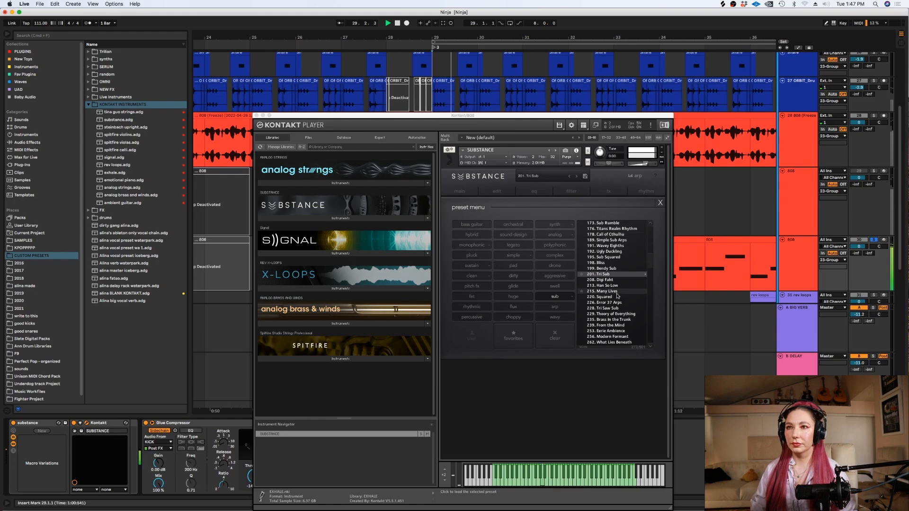
# - Play the frozen 808 audio soloed together with the lower 808 Substance layer, and unsolo the frozen track again
pyautogui.moveTo(650, 115); pyautogui.dragTo(644, 288)
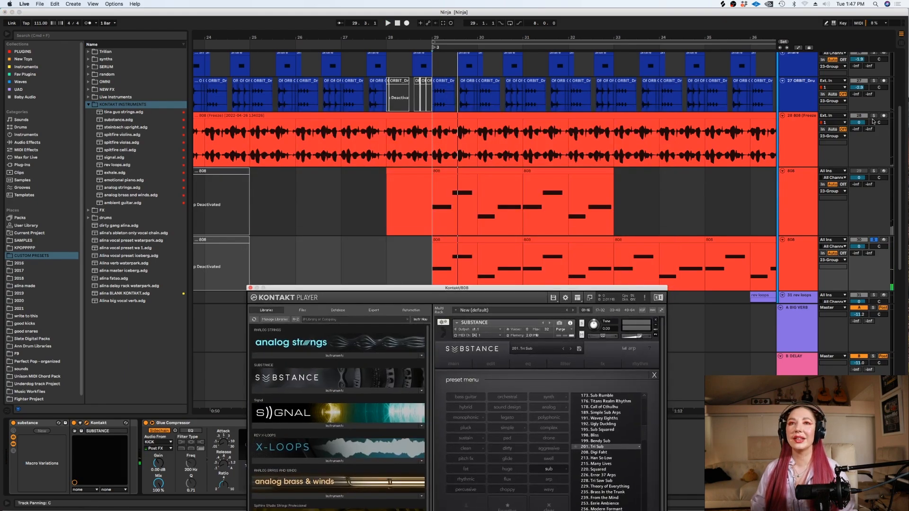
pyautogui.click(873, 115)
pyautogui.press('space')
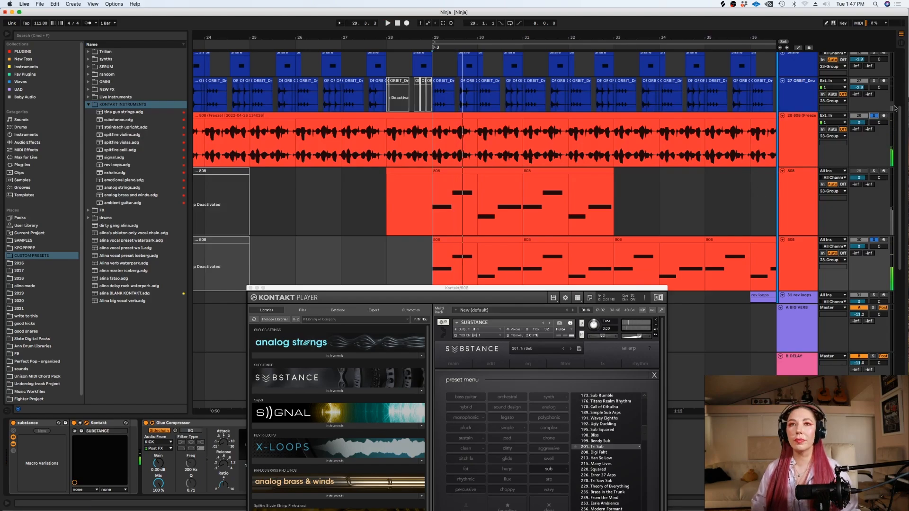
pyautogui.click(873, 116)
pyautogui.moveTo(585, 288); pyautogui.dragTo(585, 210)
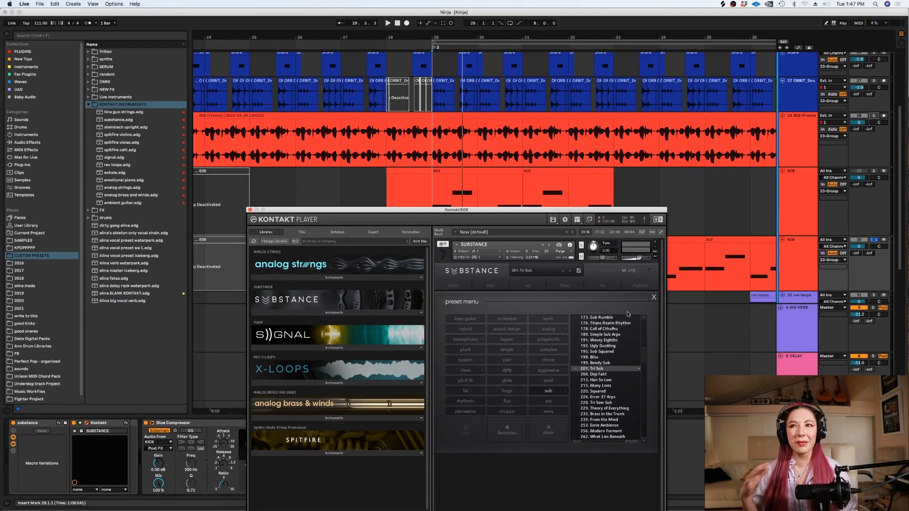
# - Audition other sub presets in Substance, including Digi Fakt and What Lies Beneath, from bar 29
pyautogui.click(604, 375)
pyautogui.press('space')
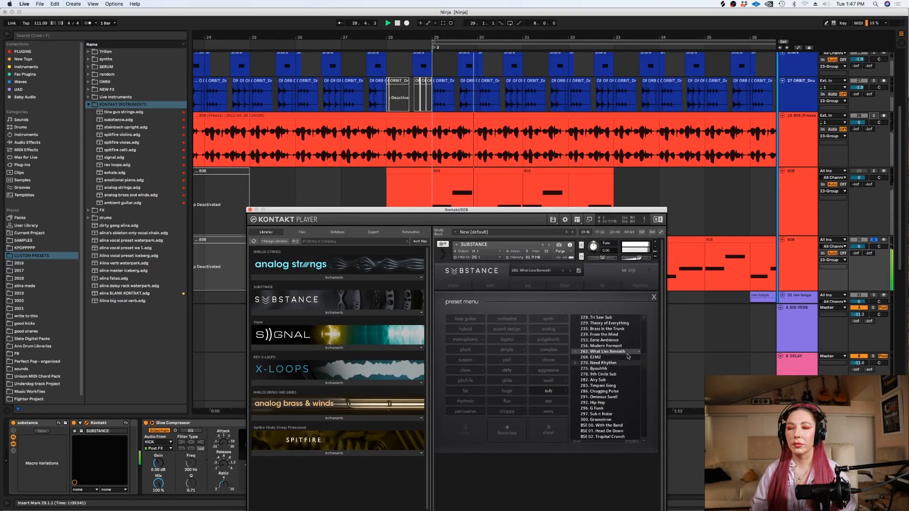
pyautogui.press('space')
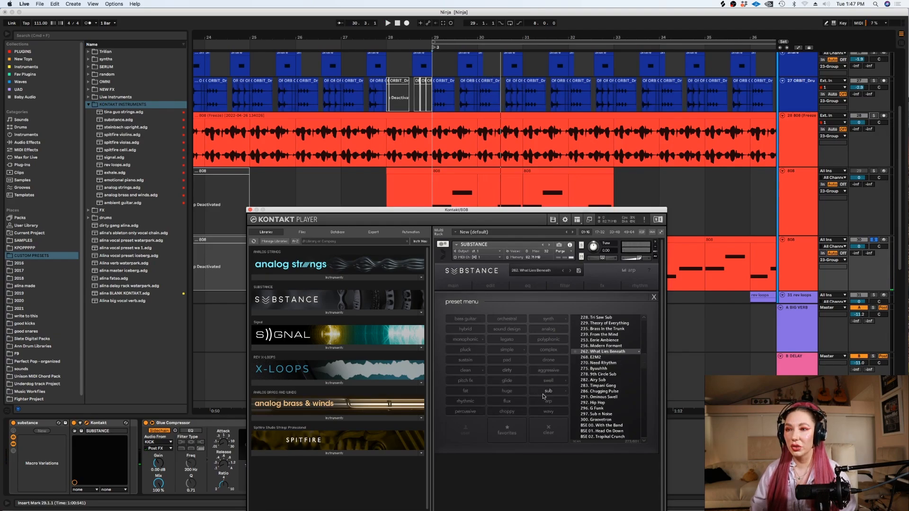
# - Load Tape Sub from Substance's clean sub presets, play it in the full mix and close the Kontakt window
pyautogui.click(505, 392)
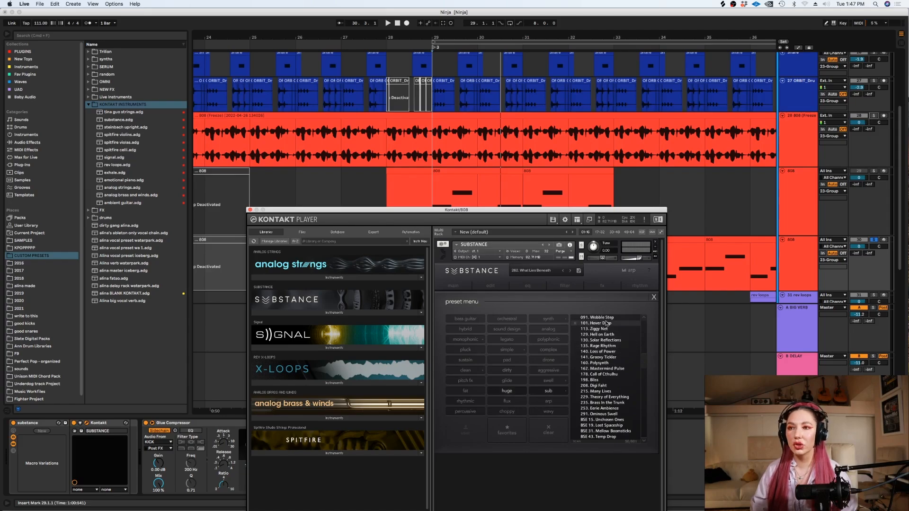
pyautogui.press('space')
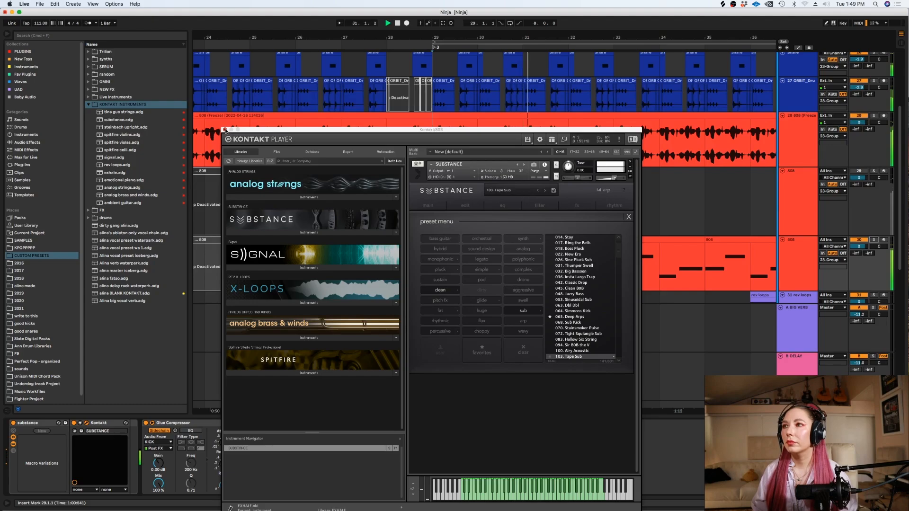
pyautogui.click(224, 129)
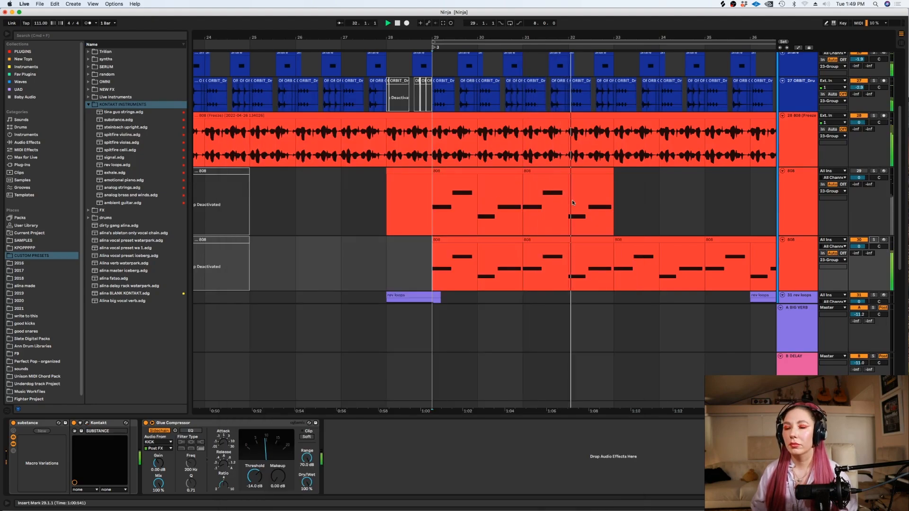
pyautogui.click(787, 263)
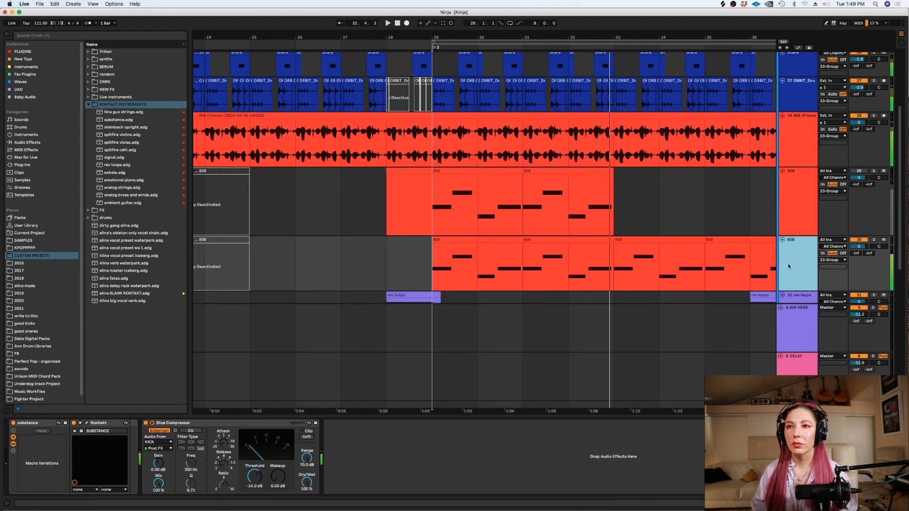
# - Move the Substance 808 track running from bar 29 above the shorter 808 track and add UAD Little Labs VOG to it
pyautogui.moveTo(788, 181); pyautogui.dragTo(790, 184)
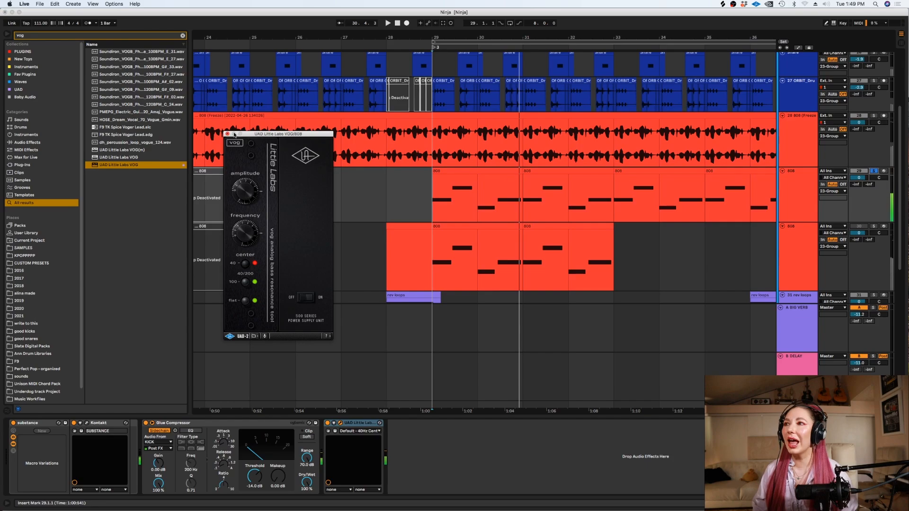
pyautogui.click(228, 134)
# - Open the upper 808 track's MIDI clip at bar 29 for editing and set its fixed grid to 1/16
pyautogui.doubleClick(492, 172)
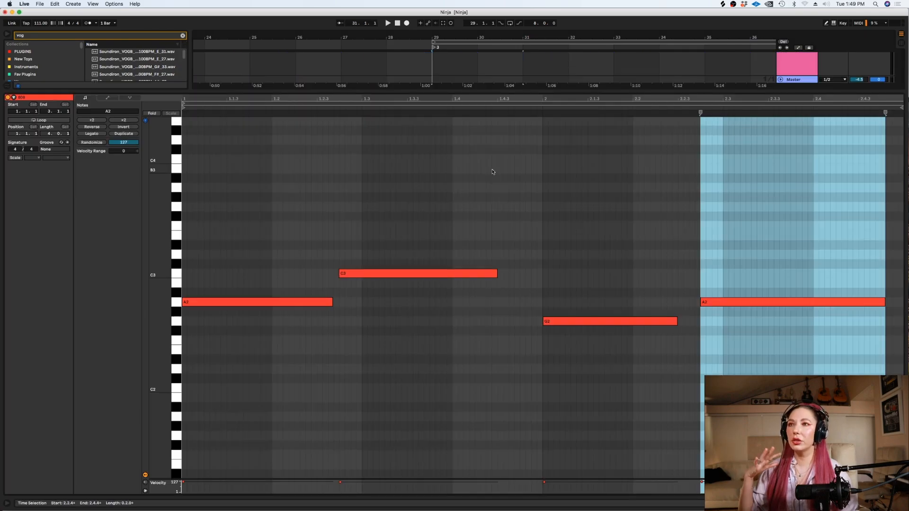
pyautogui.click(353, 316)
pyautogui.rightClick(352, 316)
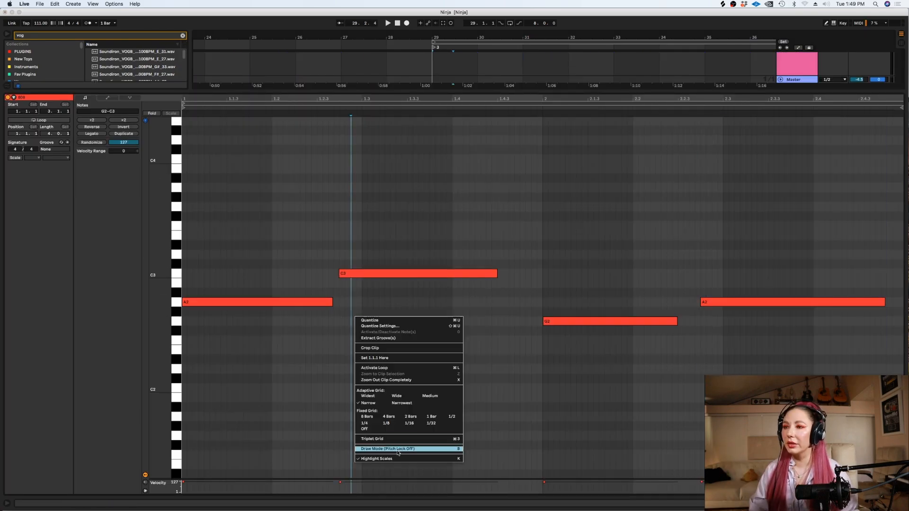
pyautogui.click(384, 422)
pyautogui.rightClick(386, 303)
pyautogui.click(441, 409)
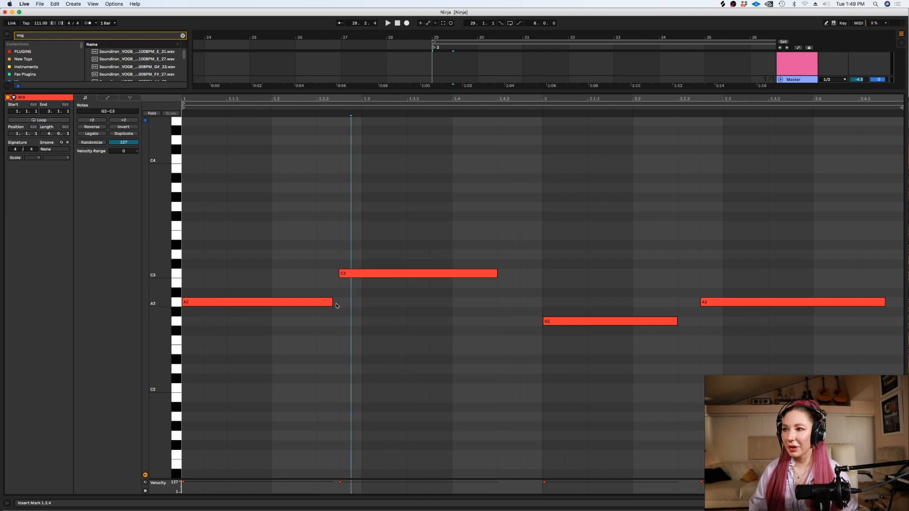
# - Lengthen the first A2, the C3 and the G2 notes so each one reaches the start of the following note
pyautogui.moveTo(332, 303); pyautogui.dragTo(339, 305)
pyautogui.click(496, 274)
pyautogui.moveTo(495, 274); pyautogui.dragTo(543, 273)
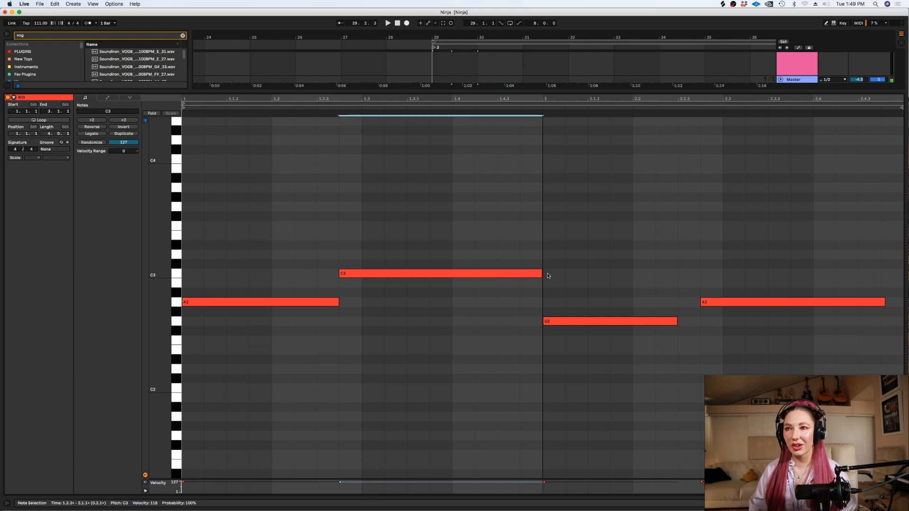
pyautogui.moveTo(677, 322); pyautogui.dragTo(699, 321)
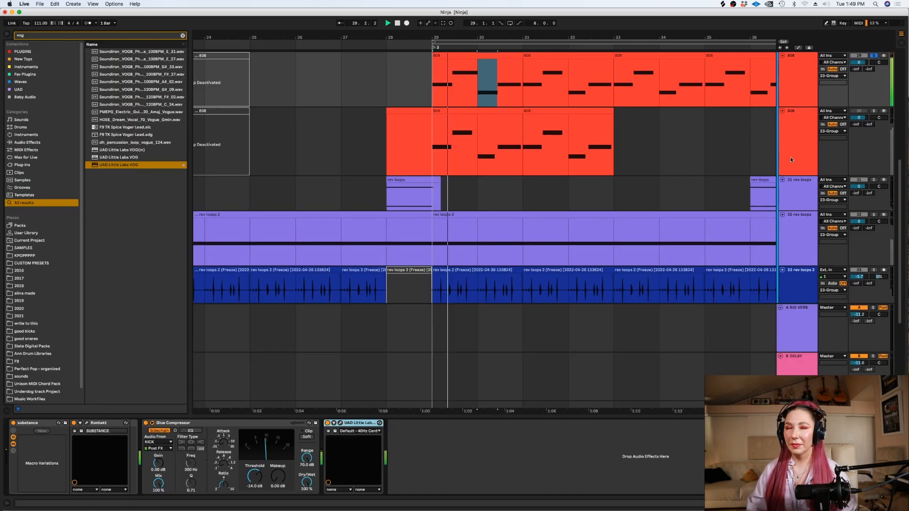
# - Freeze the upper 808 MIDI track that holds Substance and Little Labs VOG
pyautogui.moveTo(899, 213); pyautogui.dragTo(899, 171)
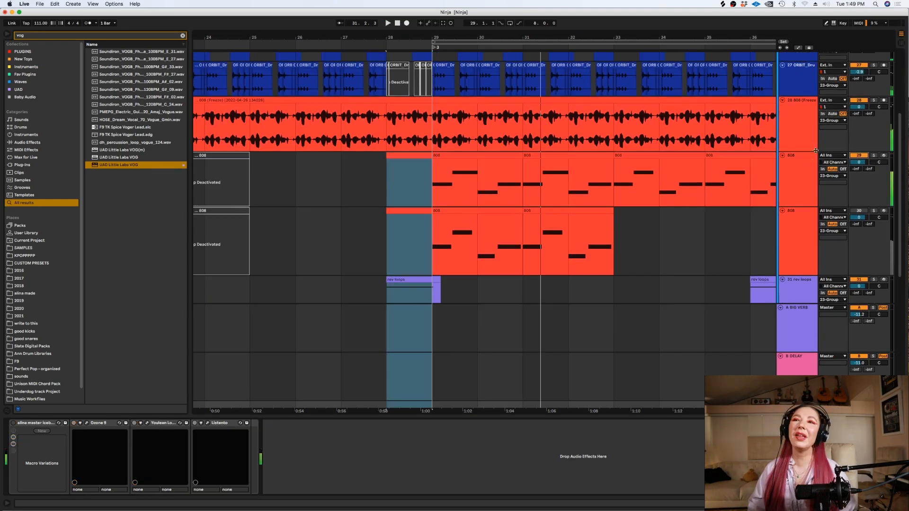
pyautogui.click(795, 173)
pyautogui.rightClick(789, 171)
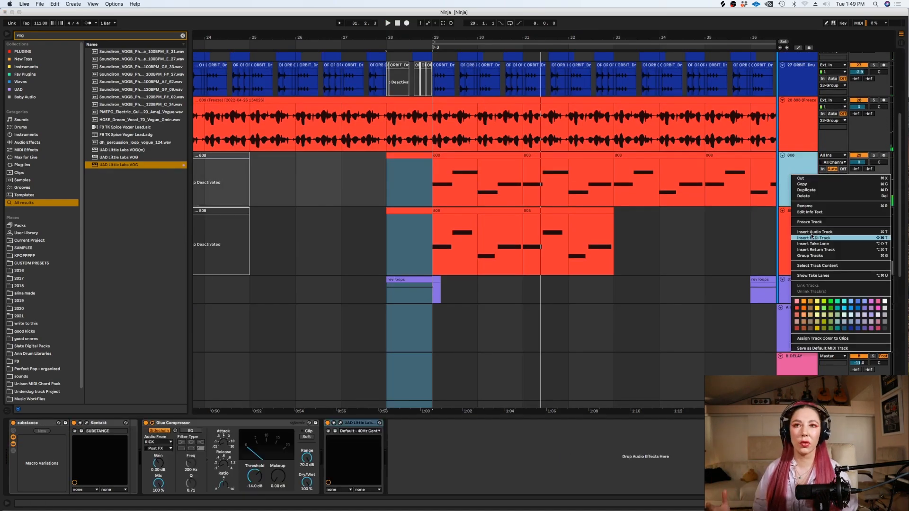
pyautogui.click(804, 223)
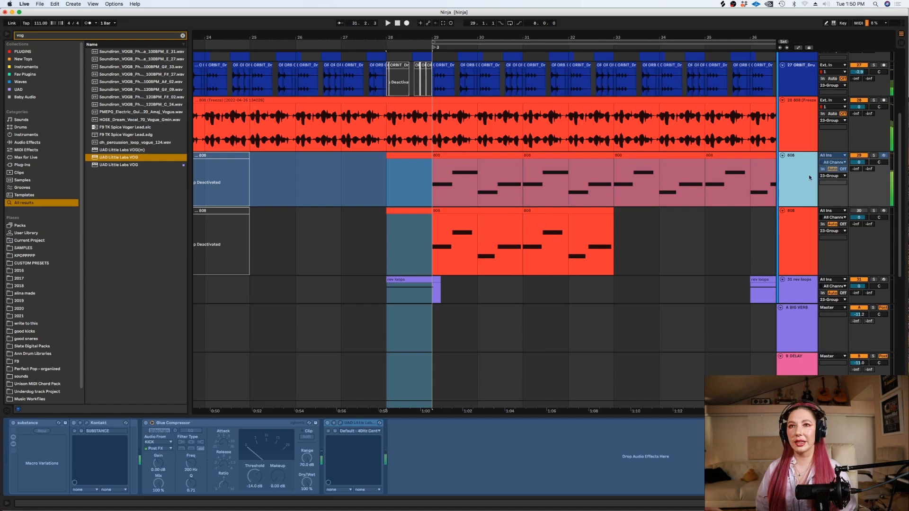
# - Insert a red audio track below the frozen 808 track and place the frozen 808 clips from bar 29 on it
pyautogui.press('super+t')
pyautogui.rightClick(799, 222)
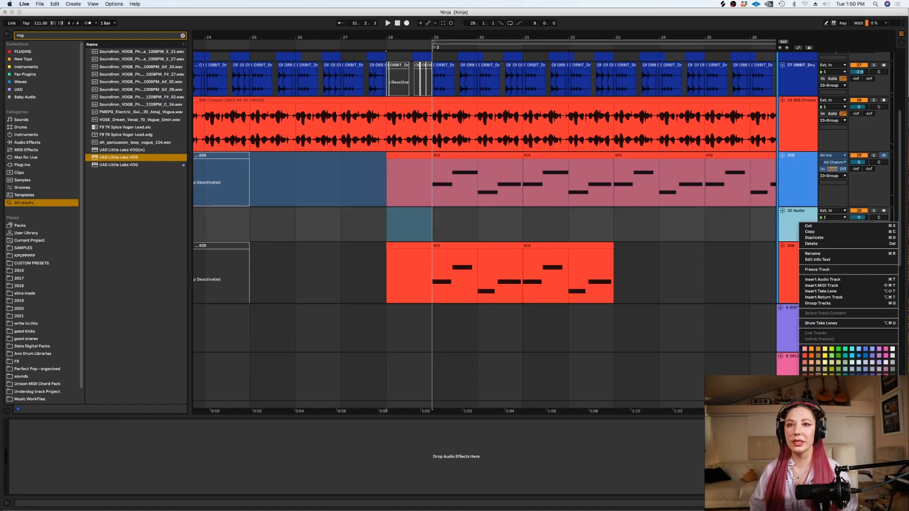
pyautogui.click(804, 358)
pyautogui.moveTo(432, 153); pyautogui.dragTo(591, 156)
pyautogui.moveTo(486, 160); pyautogui.dragTo(485, 224)
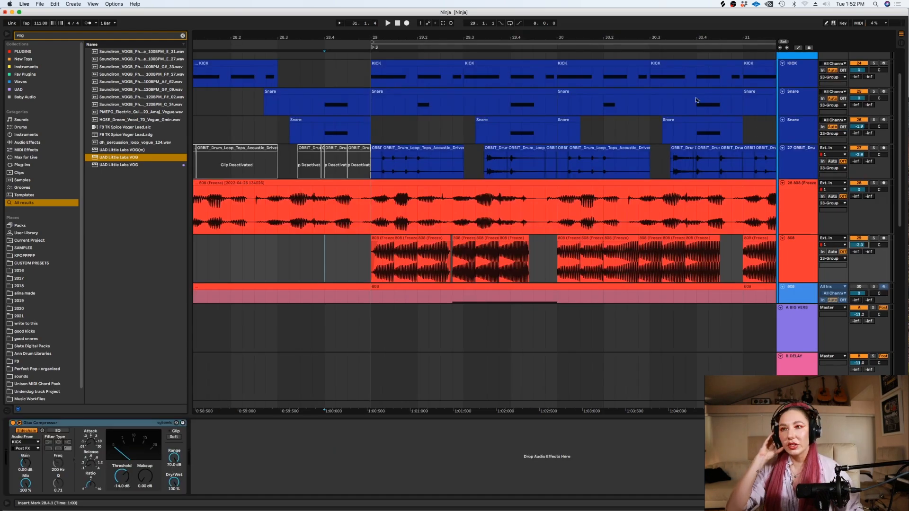
# - Play the chopped 808 audio in the mix from just before bar 29 and delete its audio from bar 31 onward
pyautogui.press('space')
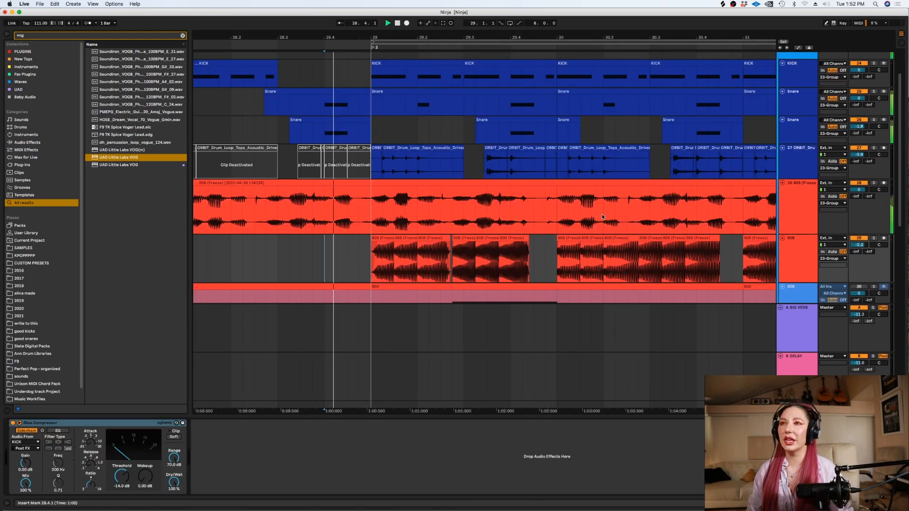
pyautogui.press('-')
pyautogui.press('super+alt+l')
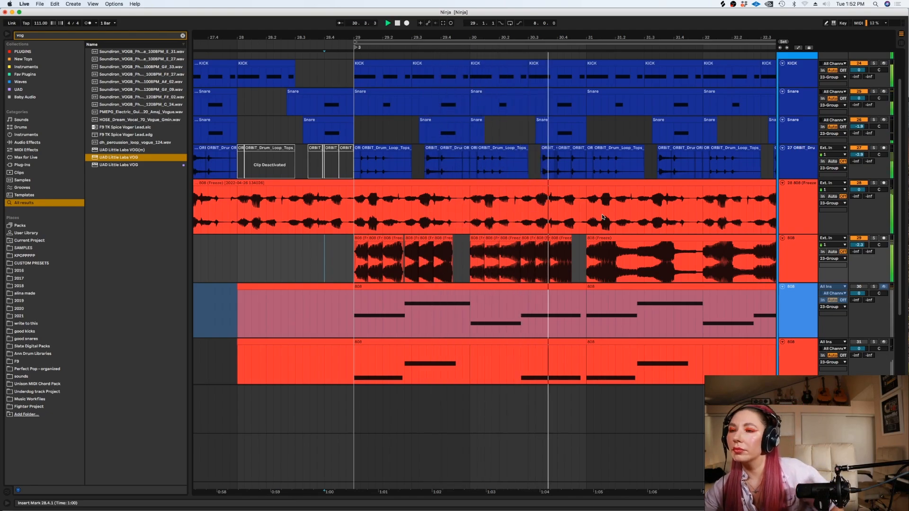
pyautogui.press('space')
pyautogui.click(604, 237)
pyautogui.press('Delete')
# - Play the chopped 808 audio from the middle of bar 30
pyautogui.click(522, 264)
pyautogui.press('space')
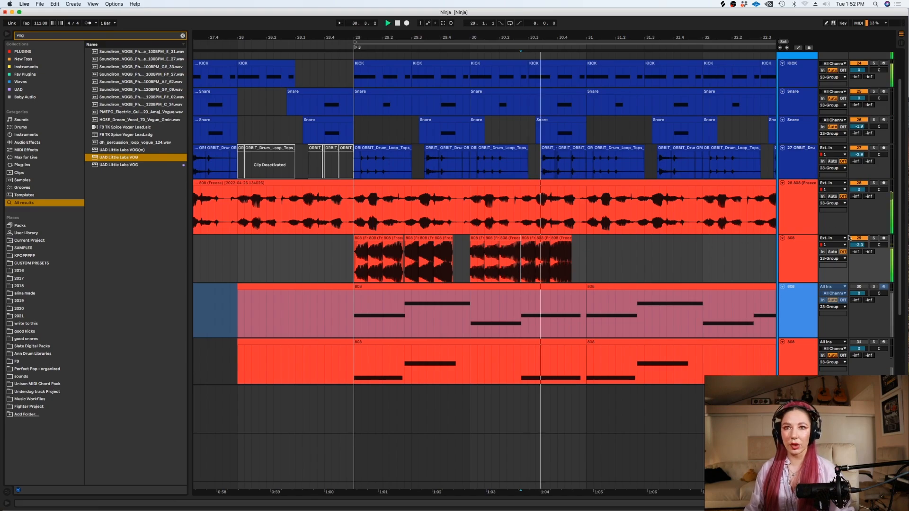
pyautogui.press('space')
# - Duplicate the chopped 808 audio of bars 29 and 30 three times so it fills the section up to bar 37
pyautogui.moveTo(586, 257); pyautogui.dragTo(356, 266)
pyautogui.press('-')
pyautogui.press('super+d')
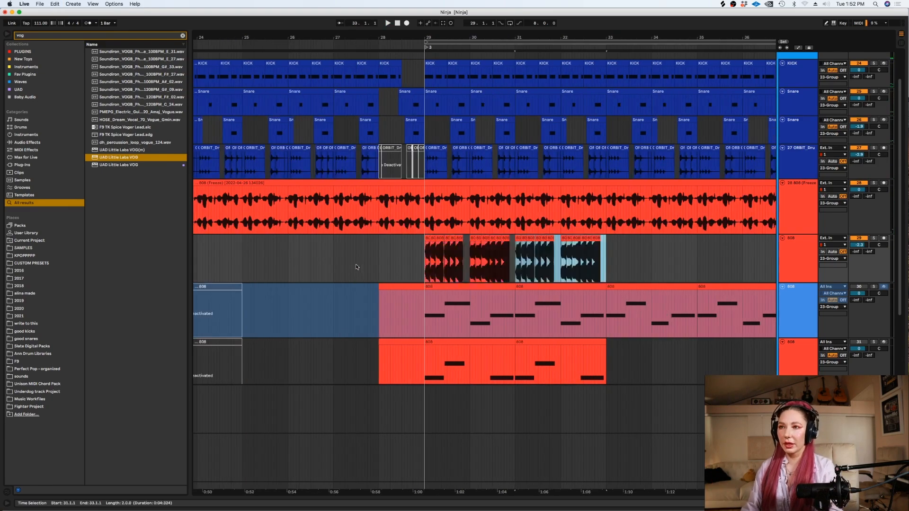
pyautogui.press('-')
pyautogui.press('super+d')
pyautogui.press('super+d')
pyautogui.press('+')
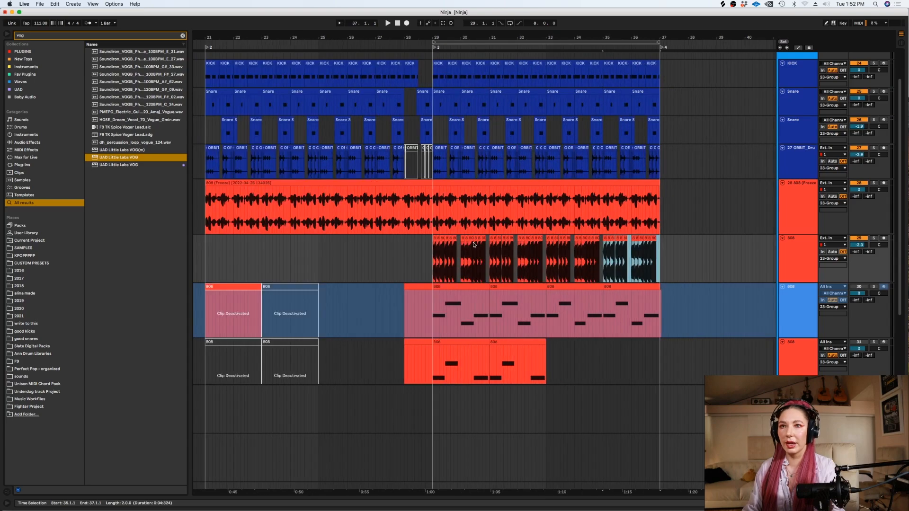
# - Reduce the height of the two 808 MIDI tracks below the chopped audio and fold the lower one
pyautogui.click(807, 303)
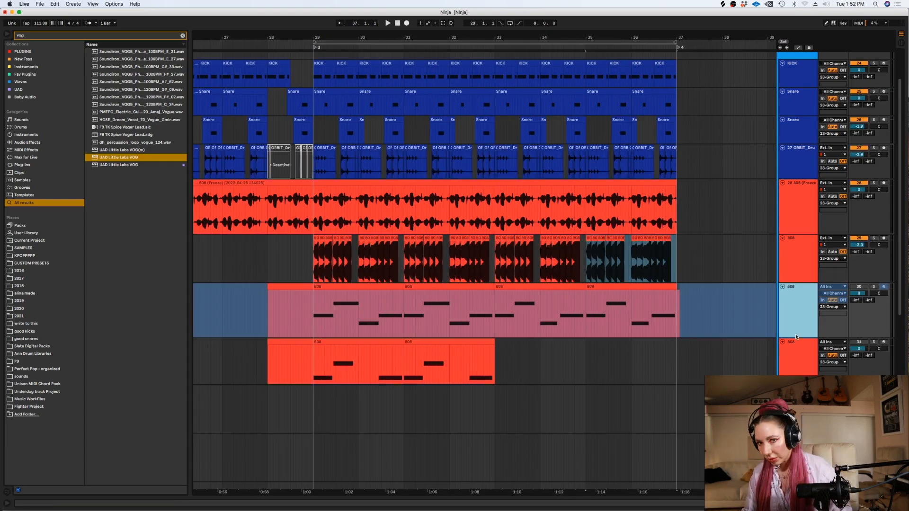
pyautogui.keyDown('shift'); pyautogui.click(794, 343); pyautogui.keyUp('shift')
pyautogui.moveTo(791, 337); pyautogui.dragTo(788, 297)
pyautogui.click(791, 268)
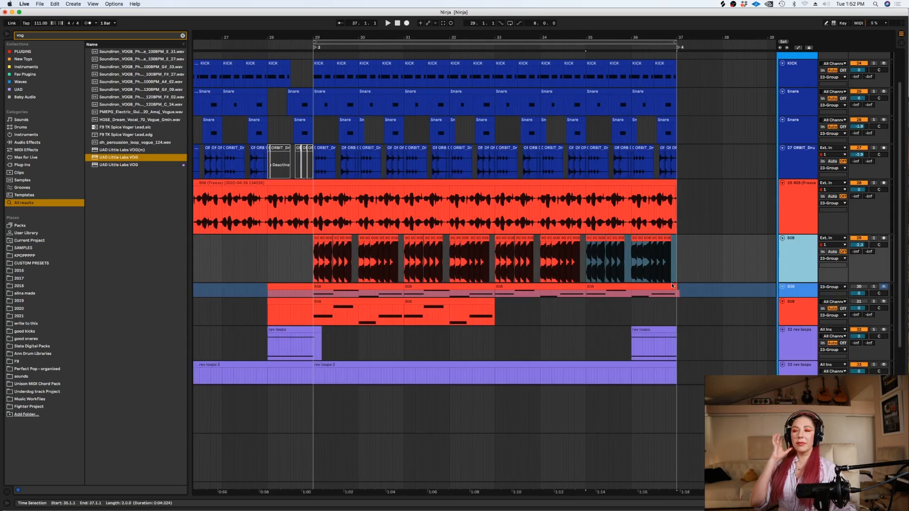
pyautogui.click(643, 309)
pyautogui.click(799, 311)
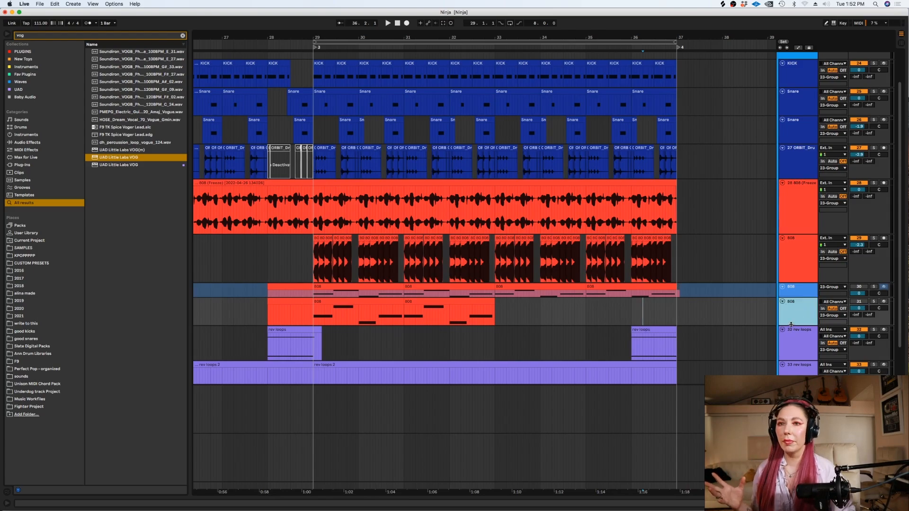
pyautogui.click(781, 302)
pyautogui.click(350, 225)
pyautogui.press('-')
pyautogui.press('-')
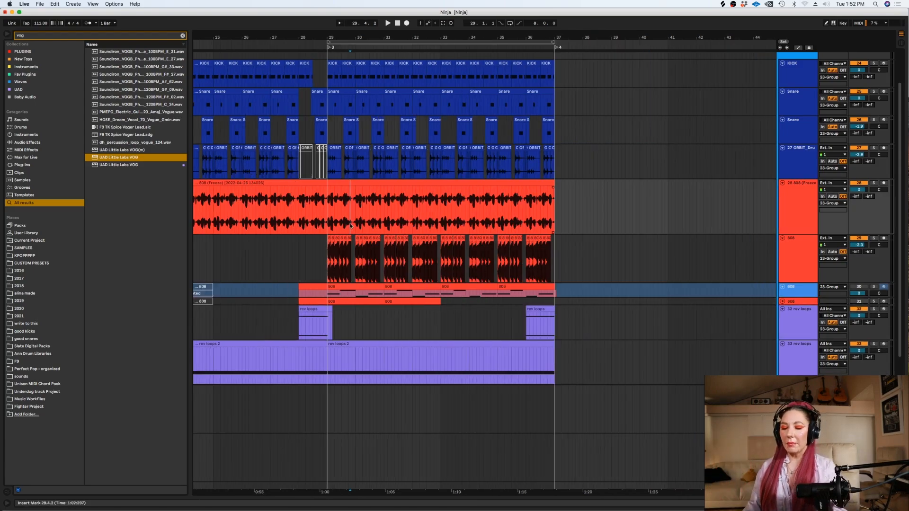
pyautogui.hotkey('shift', 'Tab')
pyautogui.press('+')
pyautogui.press('+')
pyautogui.press('super+alt+l')
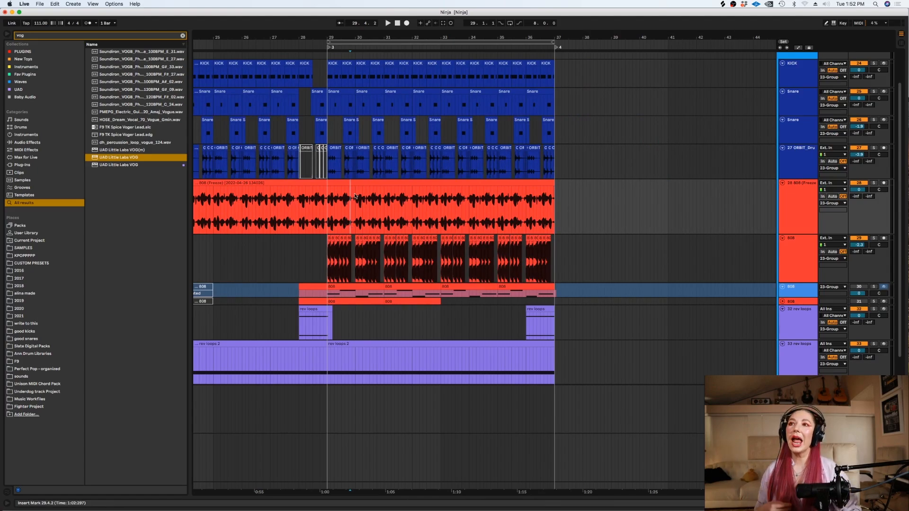
# - Set the arrangement's fixed grid to 1/4
pyautogui.rightClick(344, 221)
pyautogui.press('Escape')
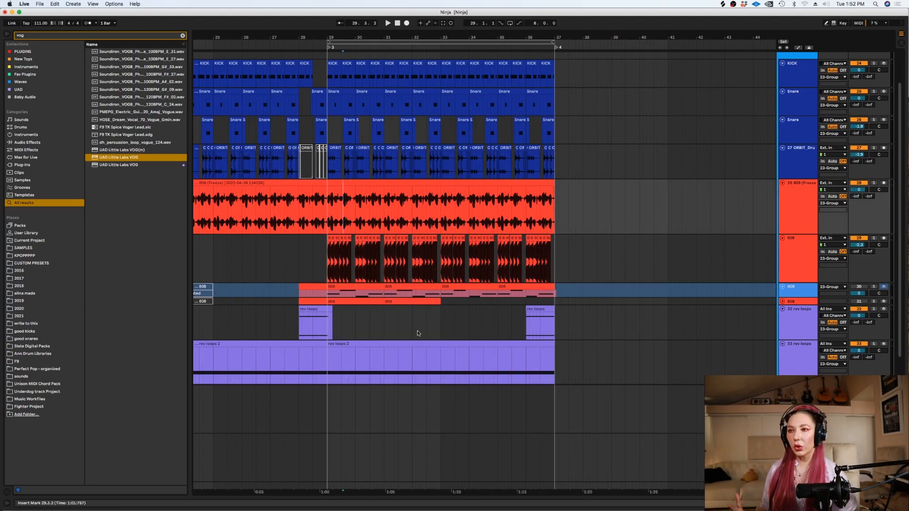
pyautogui.press('+')
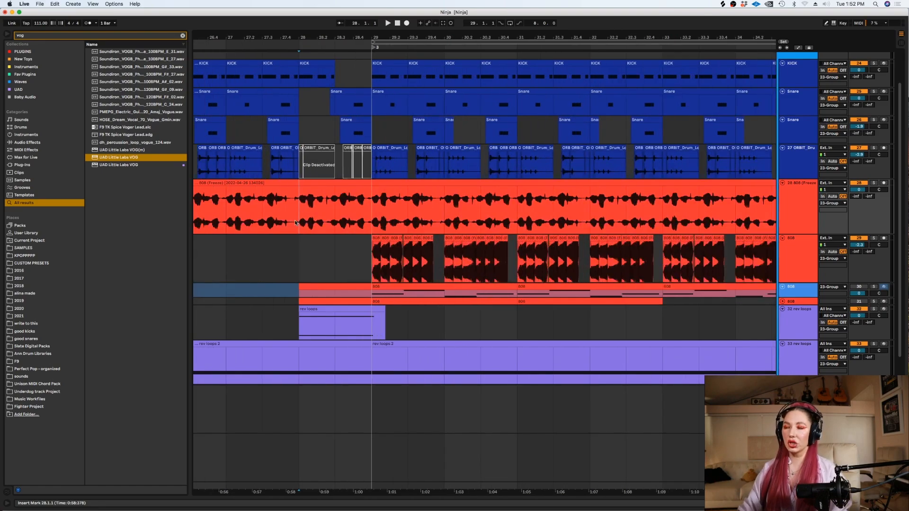
pyautogui.rightClick(303, 240)
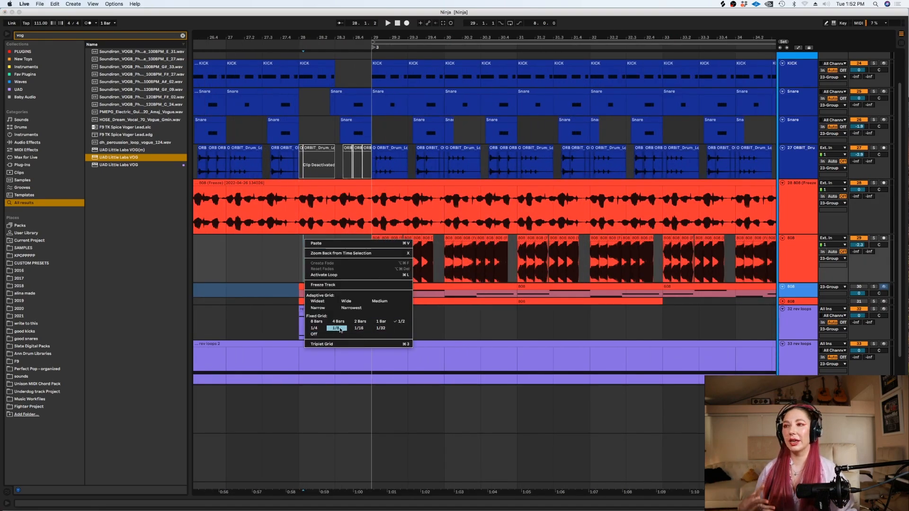
pyautogui.click(314, 328)
pyautogui.press('-')
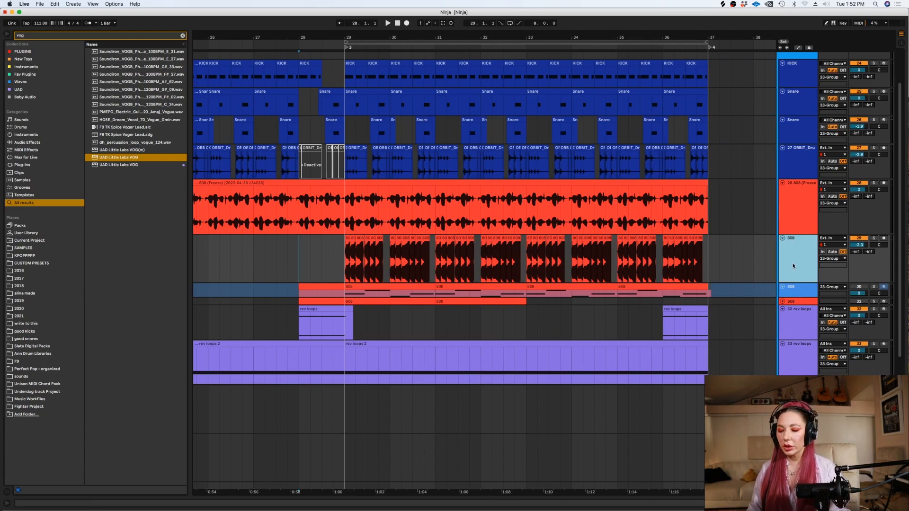
# - Insert a purple MIDI track directly below the chopped 808 audio track
pyautogui.press('super+shift+t')
pyautogui.rightClick(788, 305)
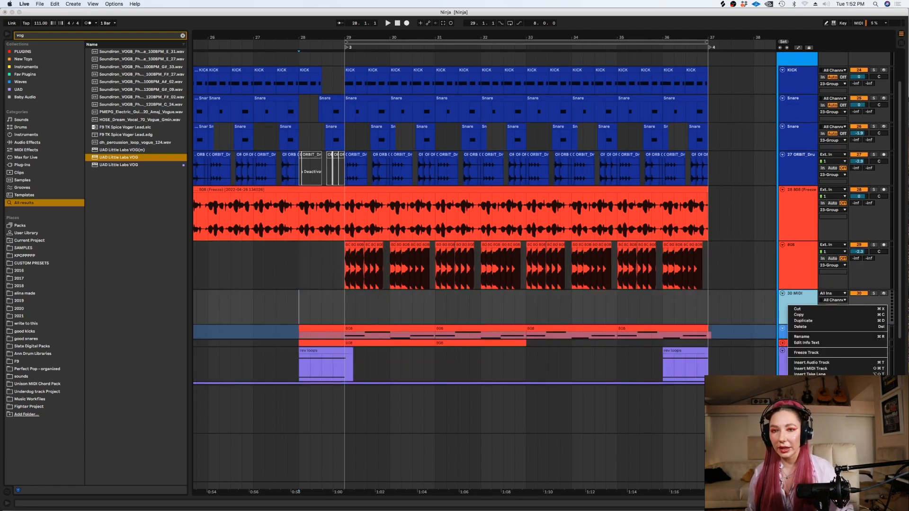
pyautogui.click(860, 438)
# - Load analog brass and winds.adg from the KONTAKT INSTRUMENTS folder onto the new MIDI track and browse its presets
pyautogui.click(182, 36)
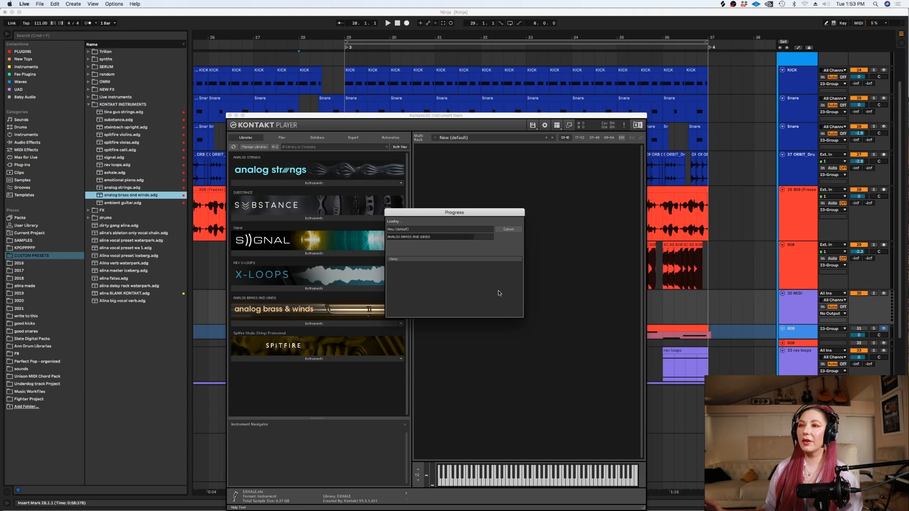
pyautogui.moveTo(556, 116); pyautogui.dragTo(489, 116)
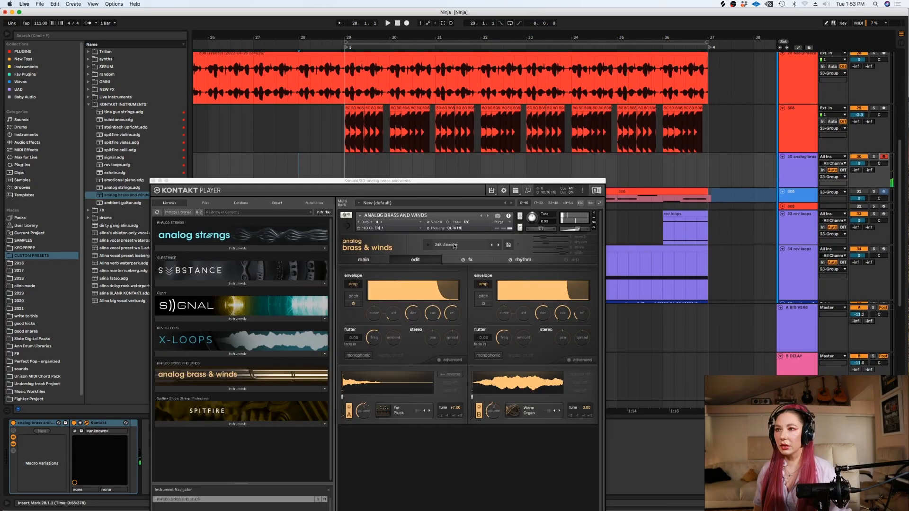
pyautogui.click(450, 245)
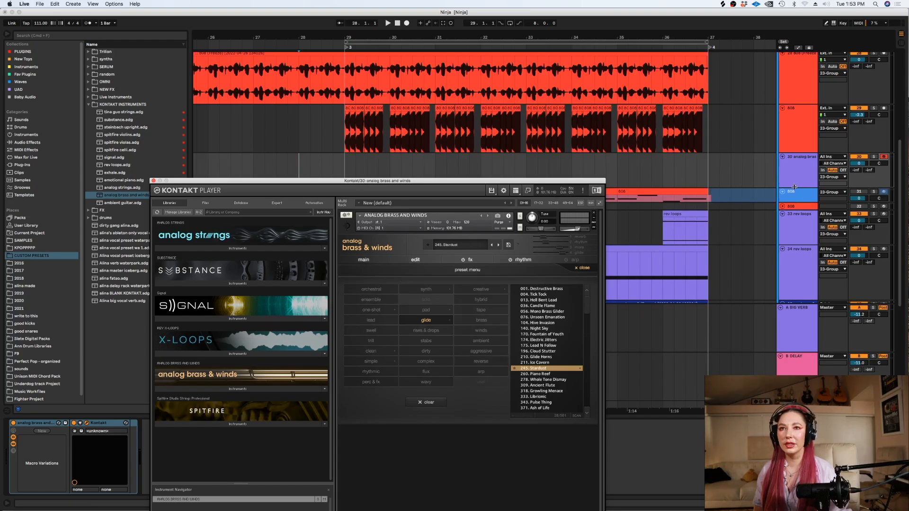
pyautogui.moveTo(794, 187); pyautogui.dragTo(794, 200)
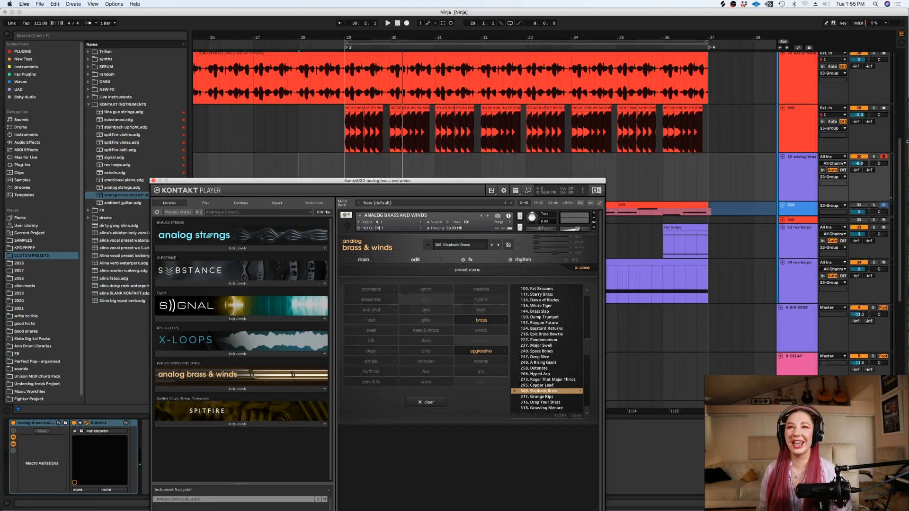
# - Delete the frozen rev loops 2 audio track
pyautogui.moveTo(900, 159); pyautogui.dragTo(900, 181)
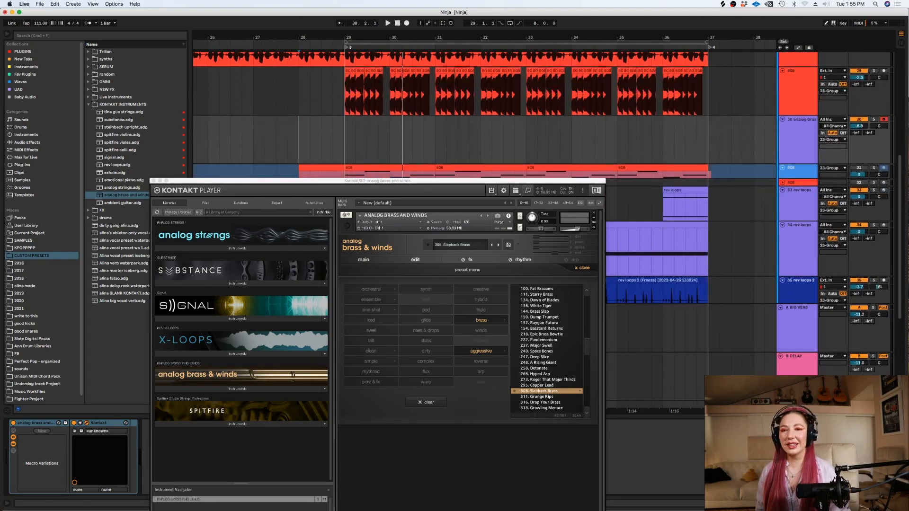
pyautogui.click(799, 283)
pyautogui.press('Delete')
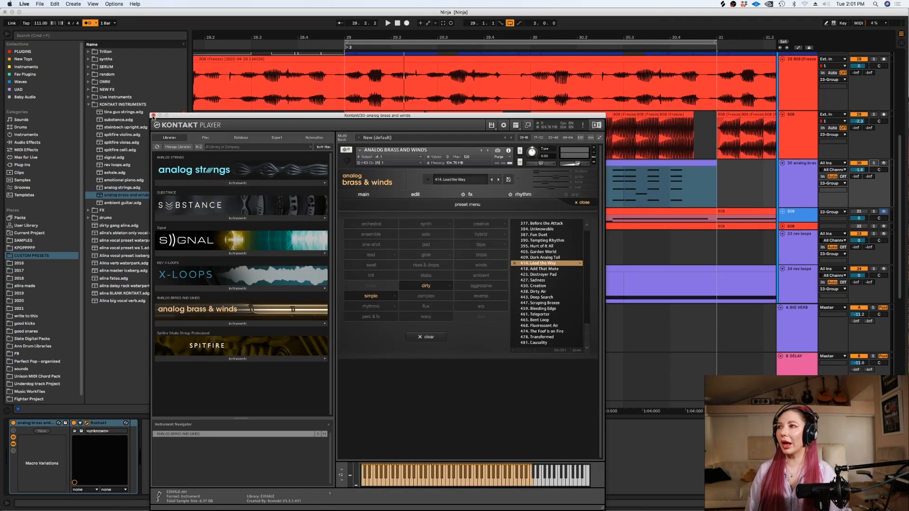
# - Replace the analog brass and winds instrument with signal.adg on its track and play the looped section from bar 29
pyautogui.click(153, 116)
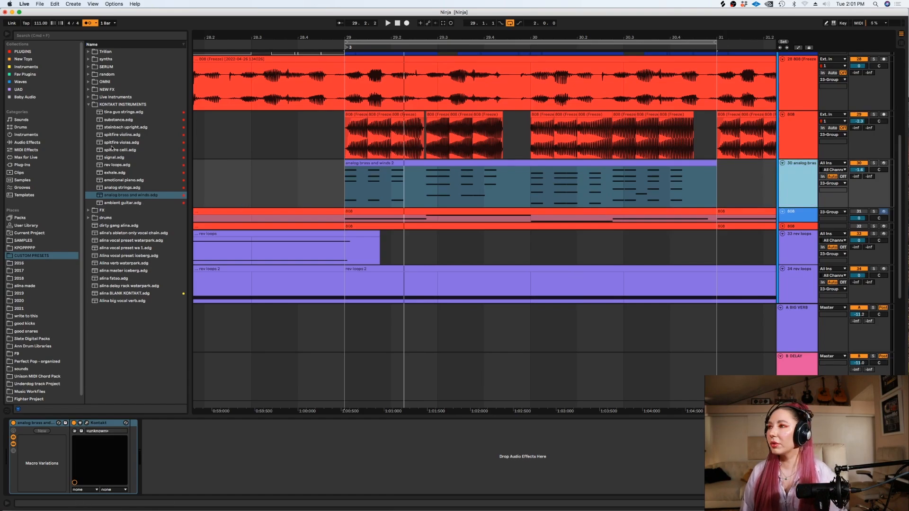
pyautogui.moveTo(135, 157); pyautogui.dragTo(390, 180)
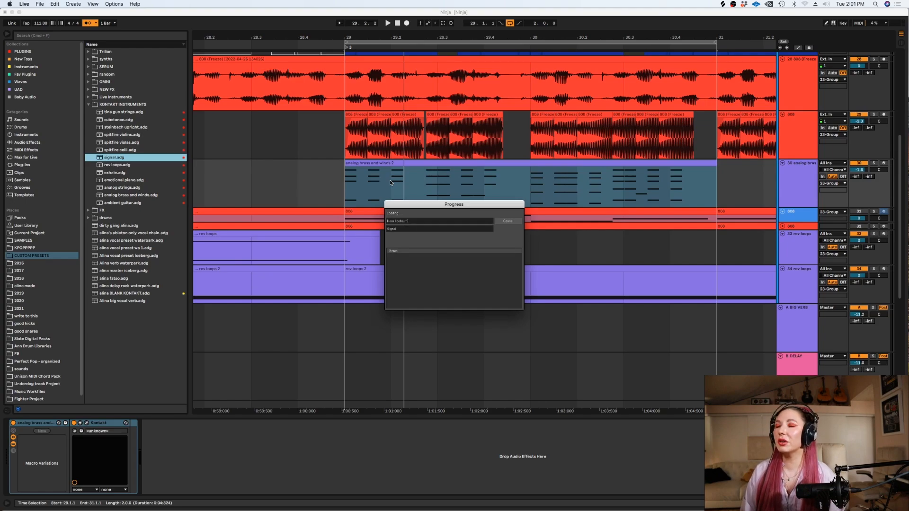
pyautogui.press('space')
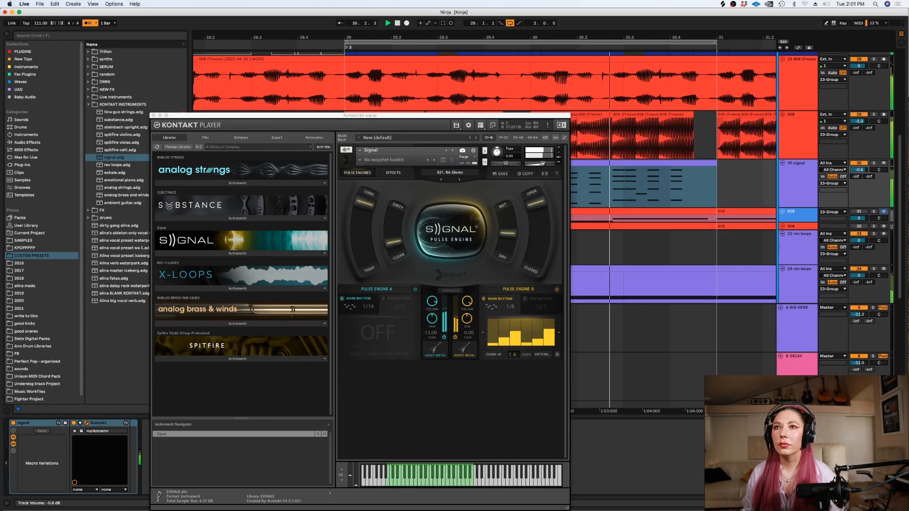
# - Reposition the Kontakt window so the clips stay visible and audition the signal track in solo
pyautogui.press('space')
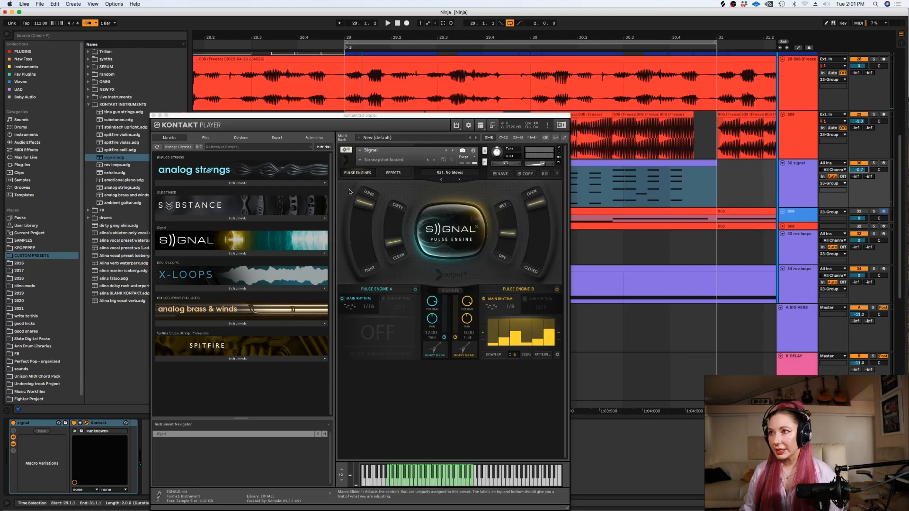
pyautogui.moveTo(426, 121); pyautogui.dragTo(471, 55)
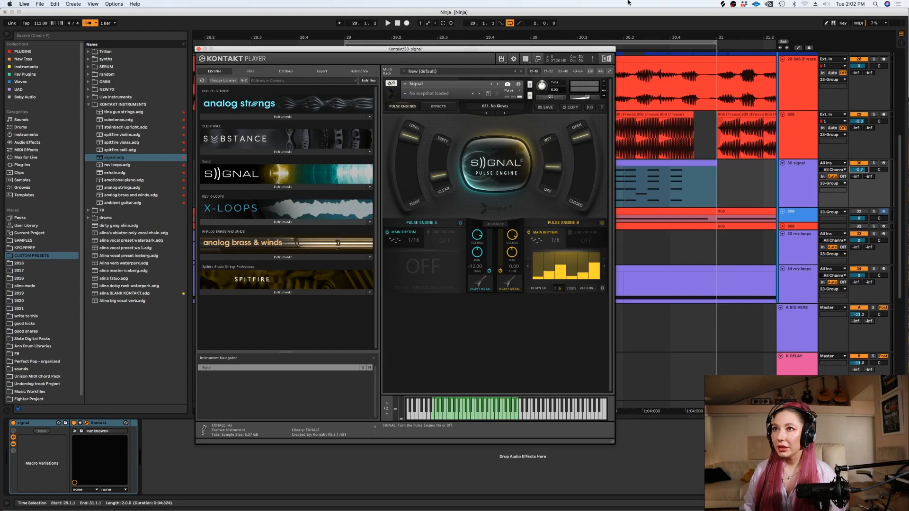
pyautogui.moveTo(562, 57); pyautogui.dragTo(532, 203)
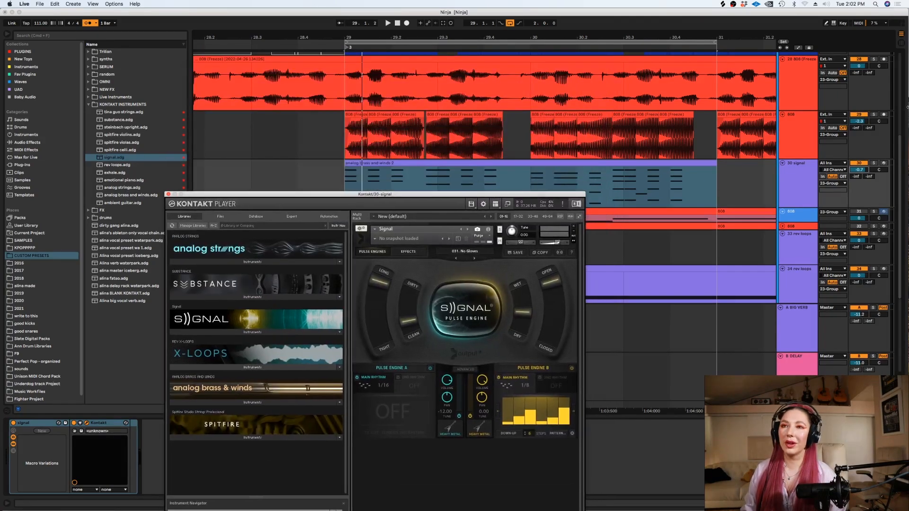
pyautogui.click(874, 163)
pyautogui.press('space')
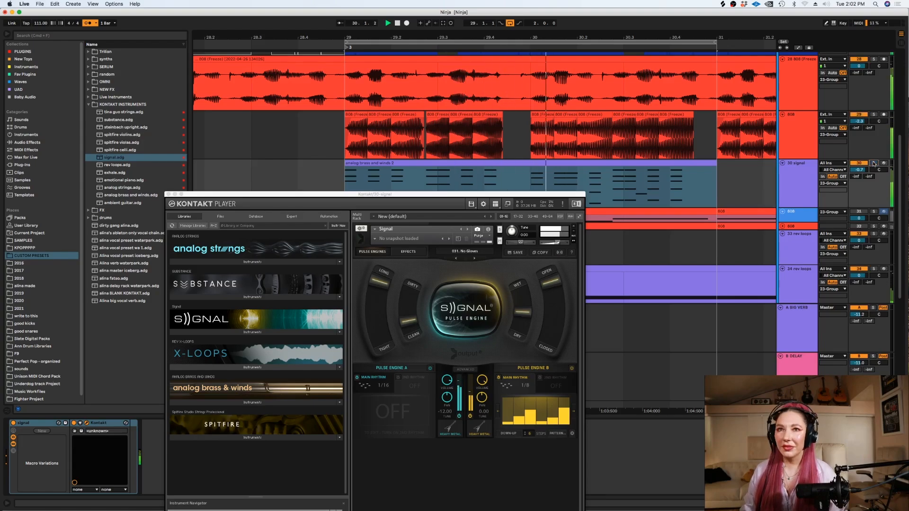
pyautogui.press('space')
# - Load the Signal preset 007. Fast Dirty Simple and lower the signal track's volume while playing it with the full mix
pyautogui.click(472, 252)
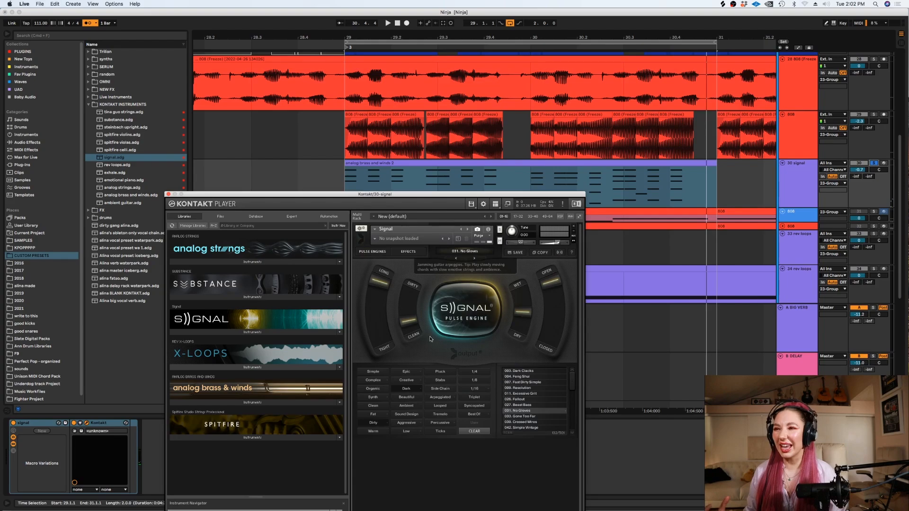
pyautogui.click(525, 383)
pyautogui.press('space')
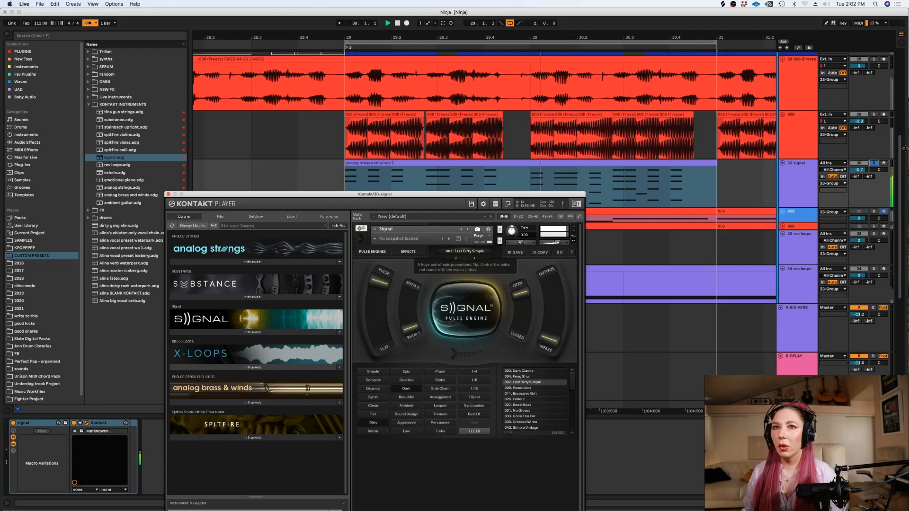
pyautogui.click(872, 163)
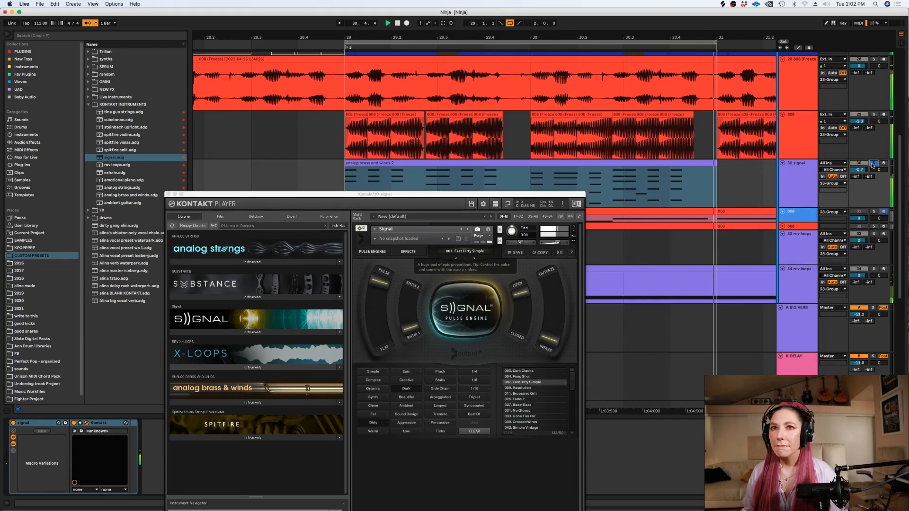
pyautogui.moveTo(858, 169); pyautogui.dragTo(859, 178)
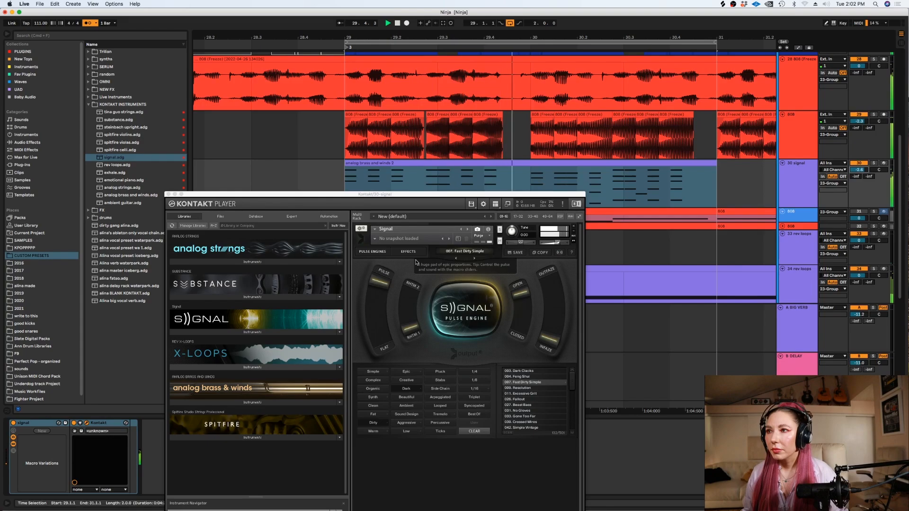
# - Solo the signal track and move Signal's Pulse/Flat macro slider all the way to Flat
pyautogui.click(873, 163)
pyautogui.moveTo(379, 283); pyautogui.dragTo(361, 235)
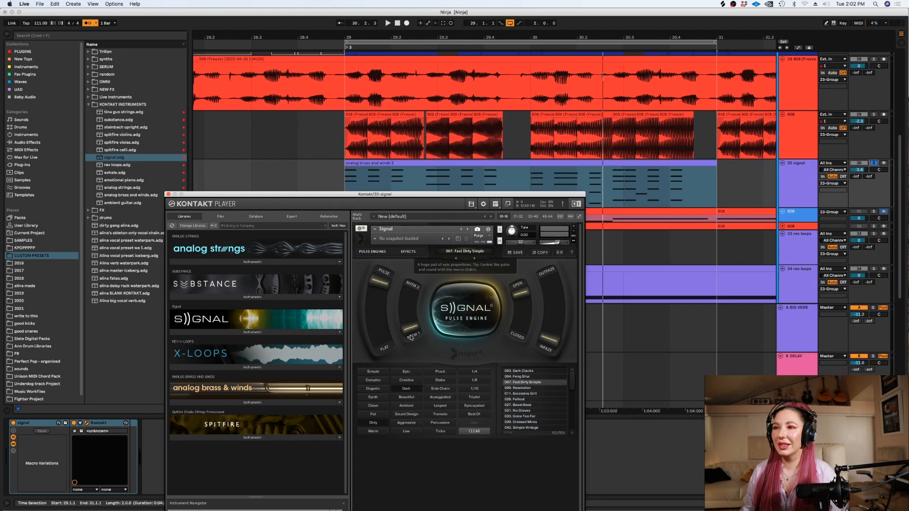
pyautogui.moveTo(380, 293); pyautogui.dragTo(372, 343)
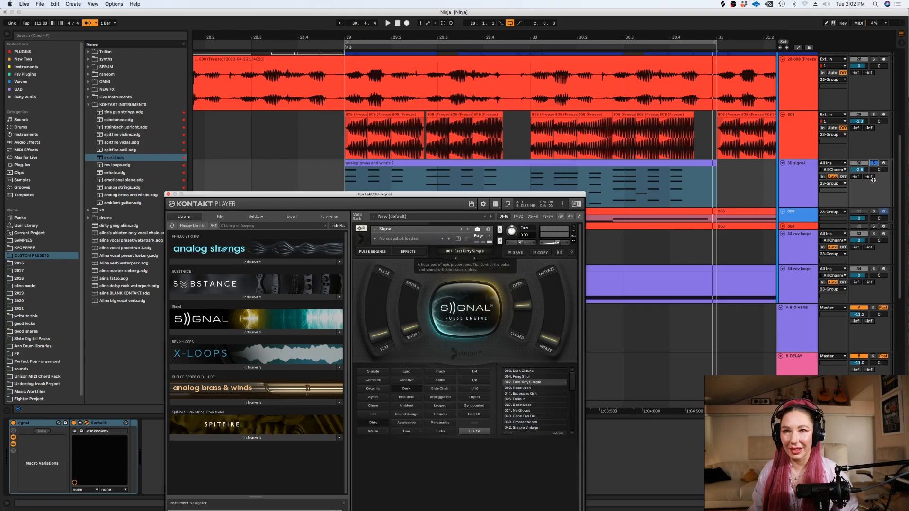
# - Unsolo the signal track, play the loop, select the preset 027. Beast Bass and raise Signal's second macro slider
pyautogui.click(873, 166)
pyautogui.press('space')
pyautogui.click(521, 405)
pyautogui.moveTo(411, 327); pyautogui.dragTo(408, 300)
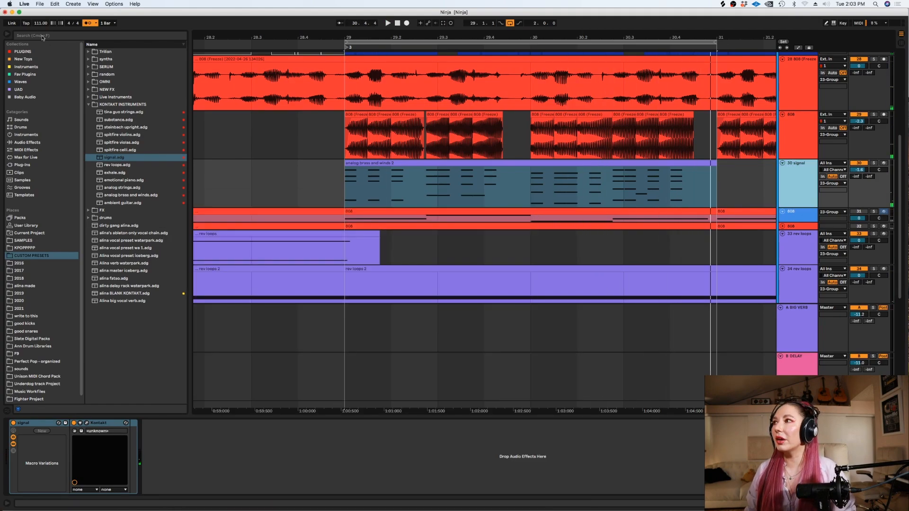
# - Add the Thermal effect from the New Toys collection to the signal track
pyautogui.click(29, 97)
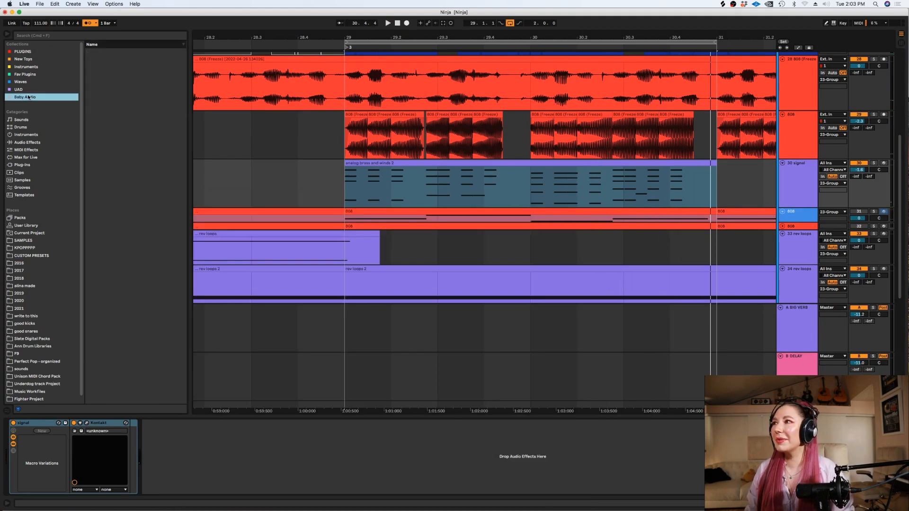
pyautogui.click(27, 60)
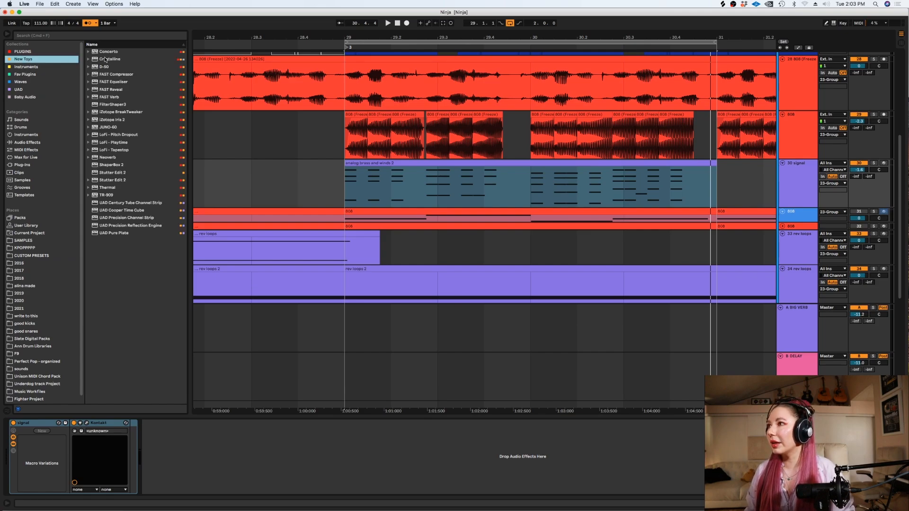
pyautogui.click(111, 189)
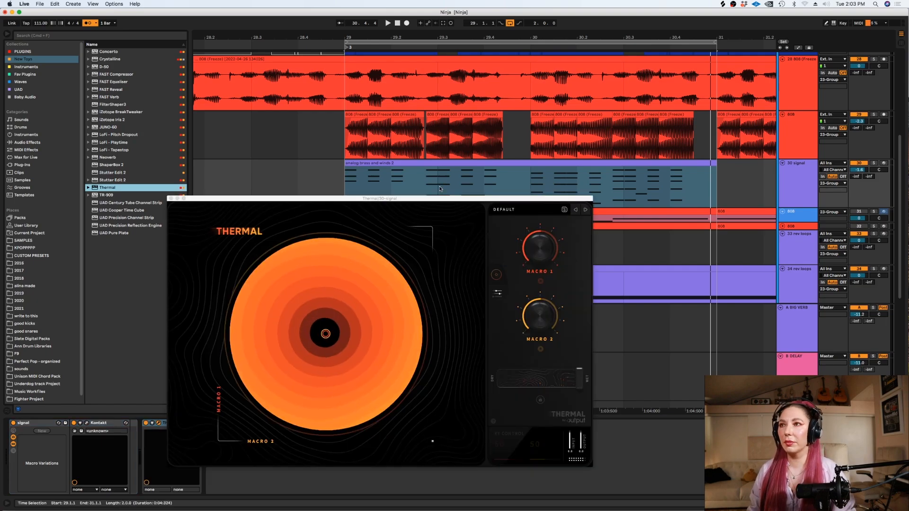
# - Solo the signal track and load the Error Ocean preset from Thermal's Lofi category
pyautogui.click(873, 163)
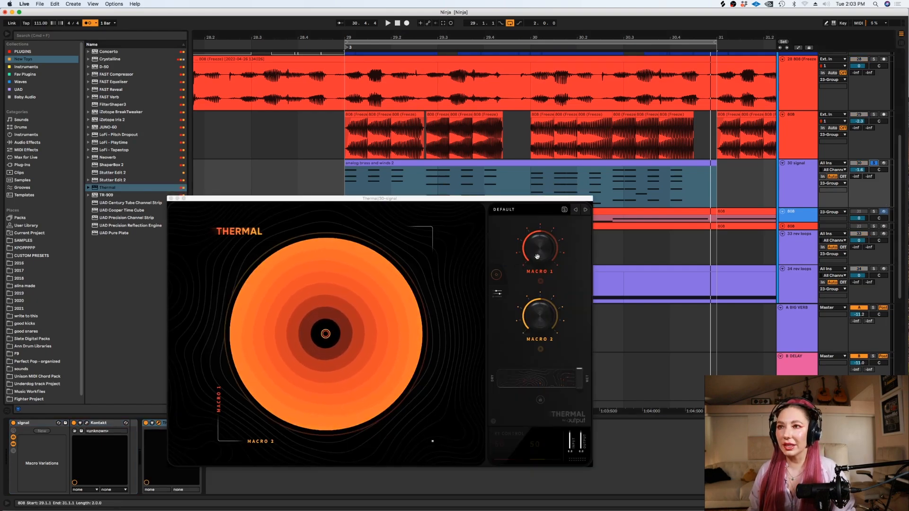
pyautogui.click(524, 212)
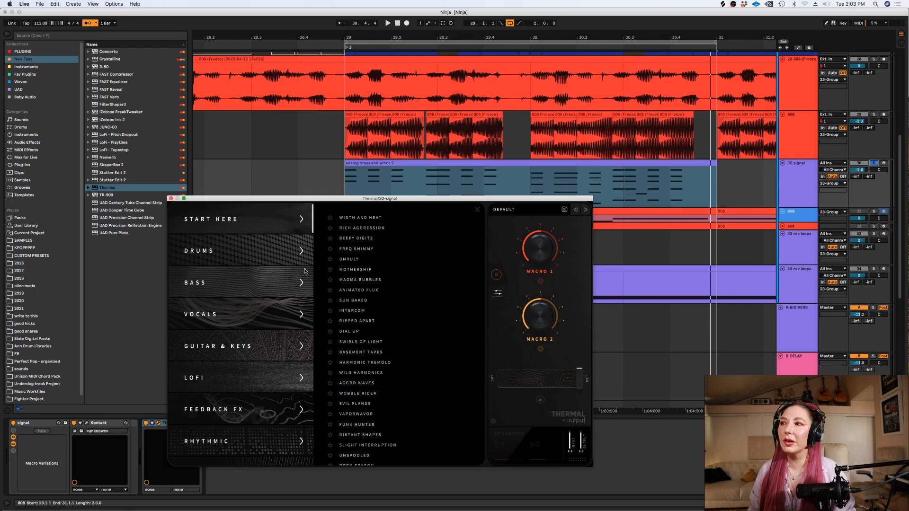
pyautogui.click(223, 377)
pyautogui.click(357, 270)
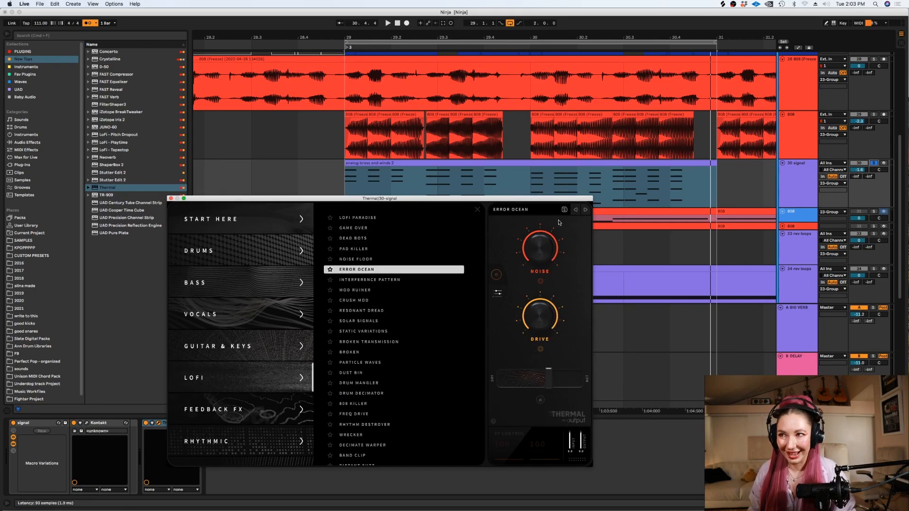
# - Lower Thermal's Noise and Drive macros, with Drive at 40 percent, and rebalance the signal track's volume during playback
pyautogui.moveTo(453, 199); pyautogui.dragTo(490, 277)
pyautogui.scroll(-1, 862, 146)
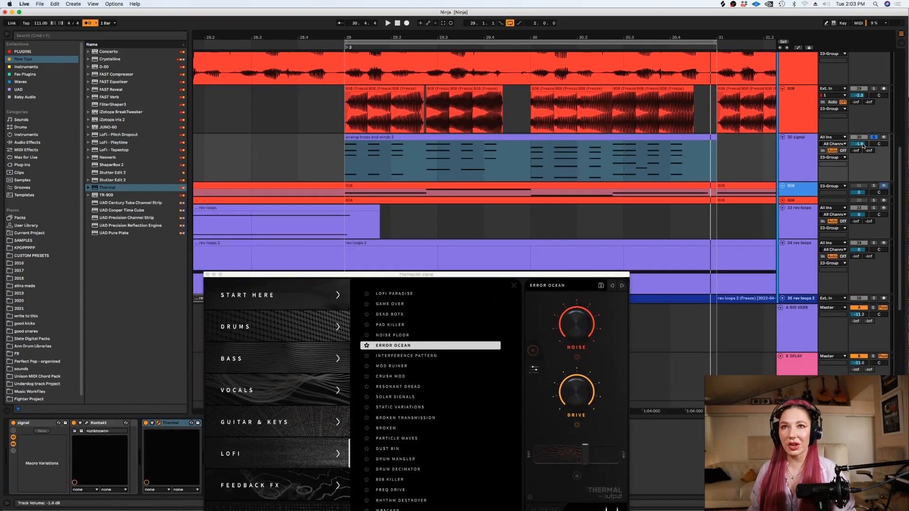
pyautogui.moveTo(513, 274); pyautogui.dragTo(566, 236)
pyautogui.press('space')
pyautogui.moveTo(621, 294); pyautogui.dragTo(621, 300)
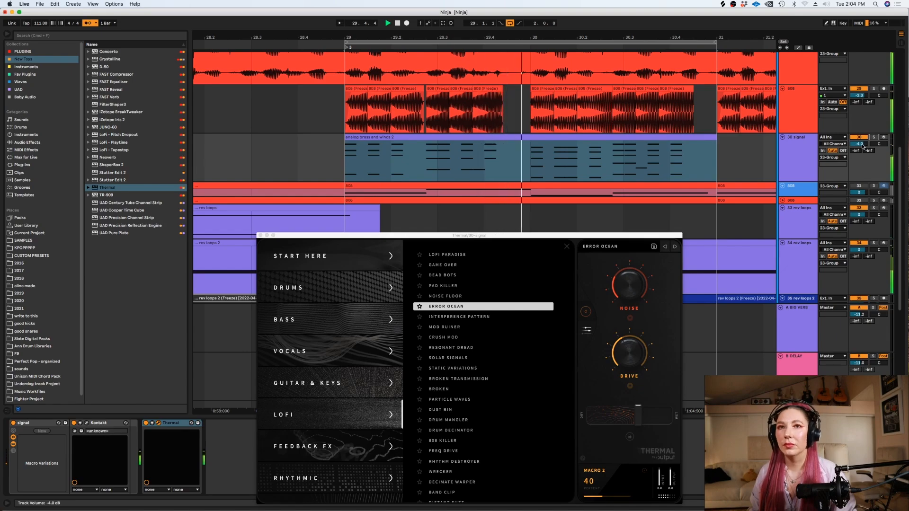
pyautogui.moveTo(862, 146); pyautogui.dragTo(862, 138)
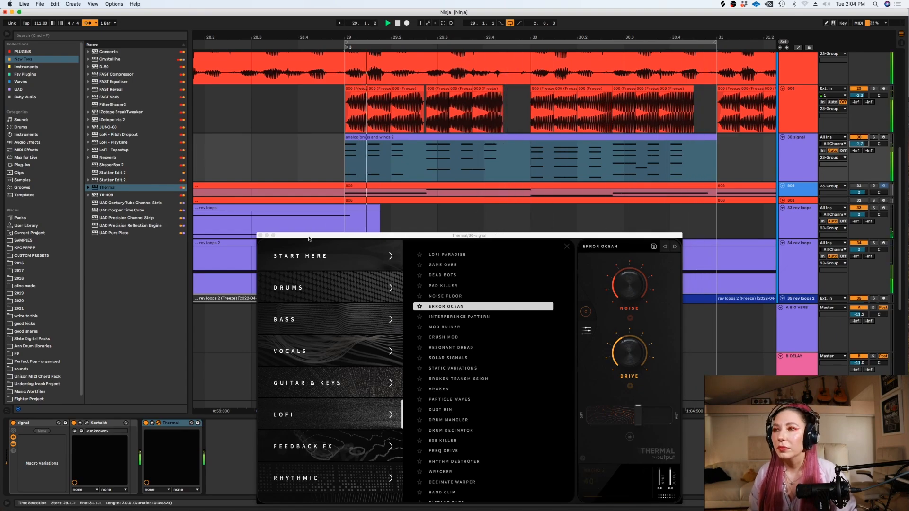
# - Find the Utility effect, add it after Thermal on the signal track and set its width to 165%
pyautogui.click(181, 36)
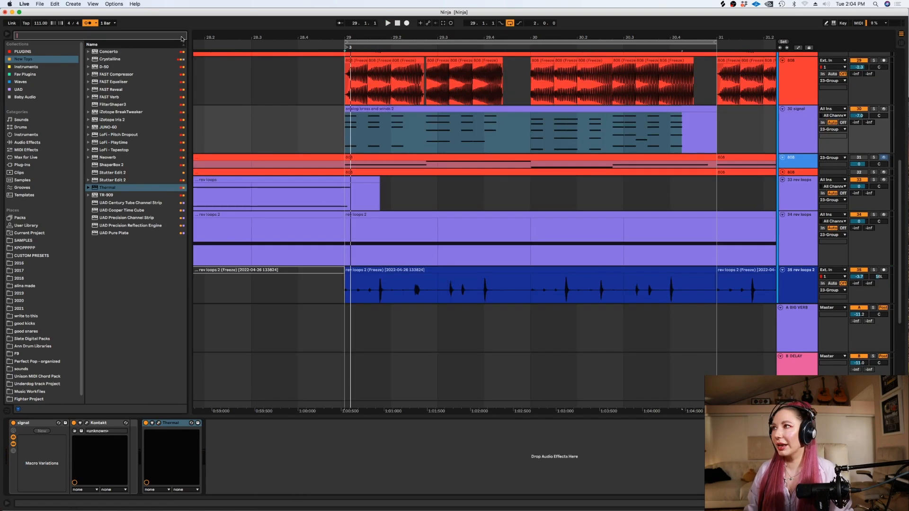
pyautogui.write('uti')
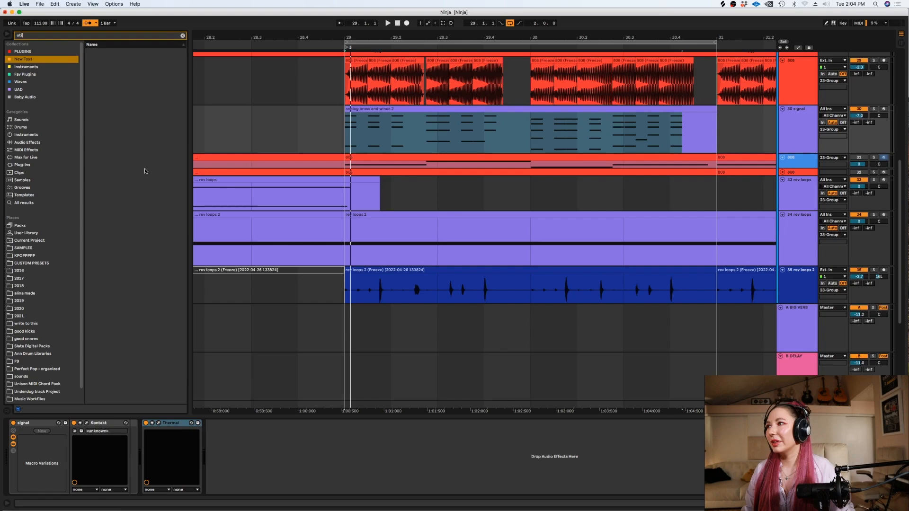
pyautogui.moveTo(120, 52); pyautogui.dragTo(222, 463)
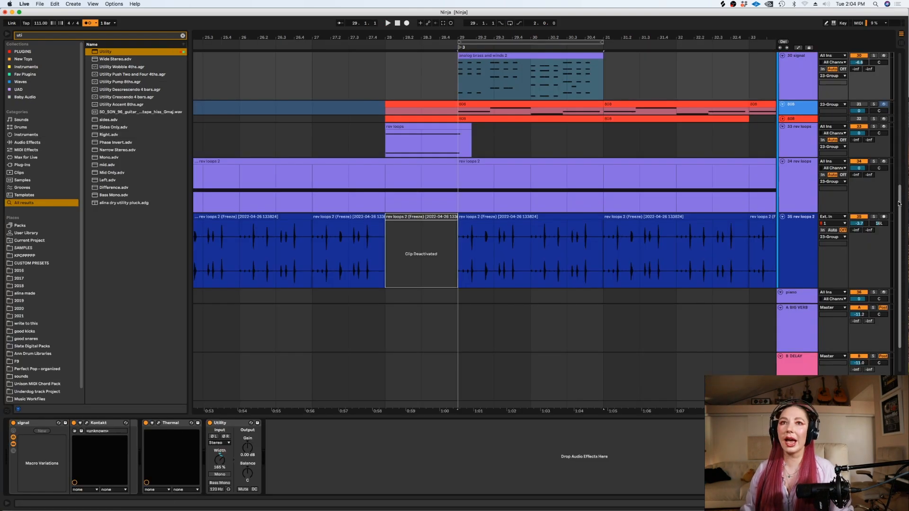
# - Duplicate the signal track's MIDI clip three times so the part fills bars 29 to 37
pyautogui.scroll(4, 898, 203)
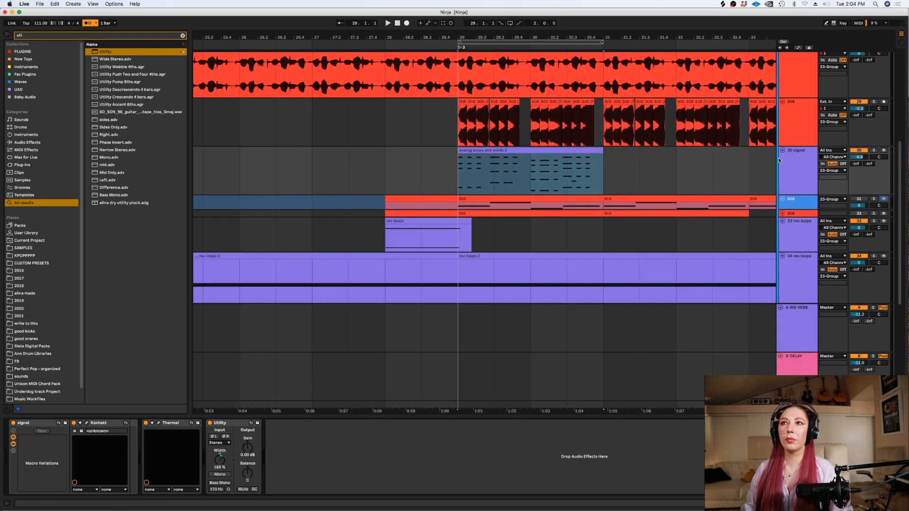
pyautogui.click(528, 150)
pyautogui.press('-')
pyautogui.press('super+d')
pyautogui.press('super+d')
pyautogui.press('super+d')
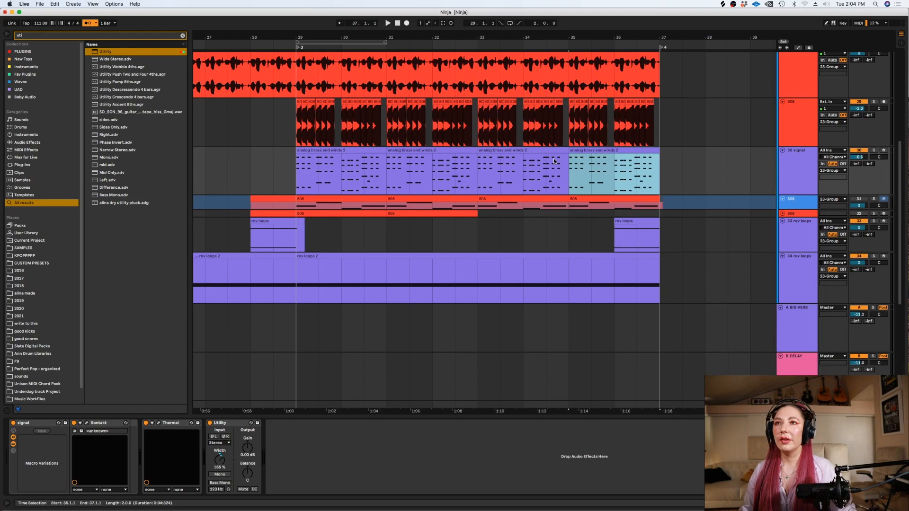
# - Insert an audio track directly below the signal track and colour it dark blue
pyautogui.press('super+t')
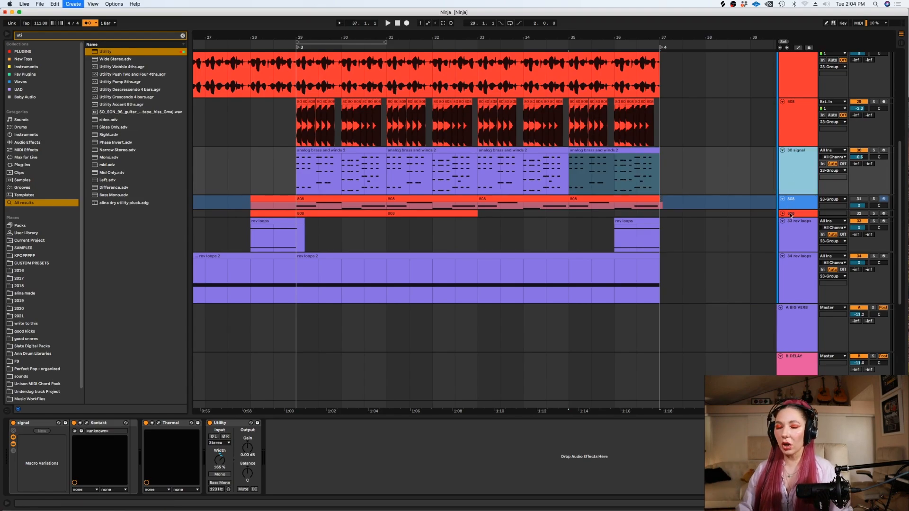
pyautogui.rightClick(796, 205)
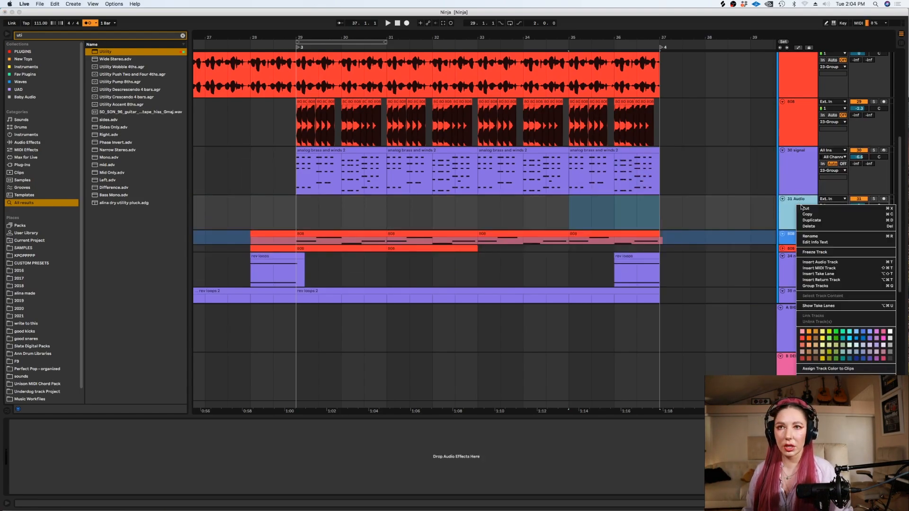
pyautogui.click(856, 359)
pyautogui.press('super+z')
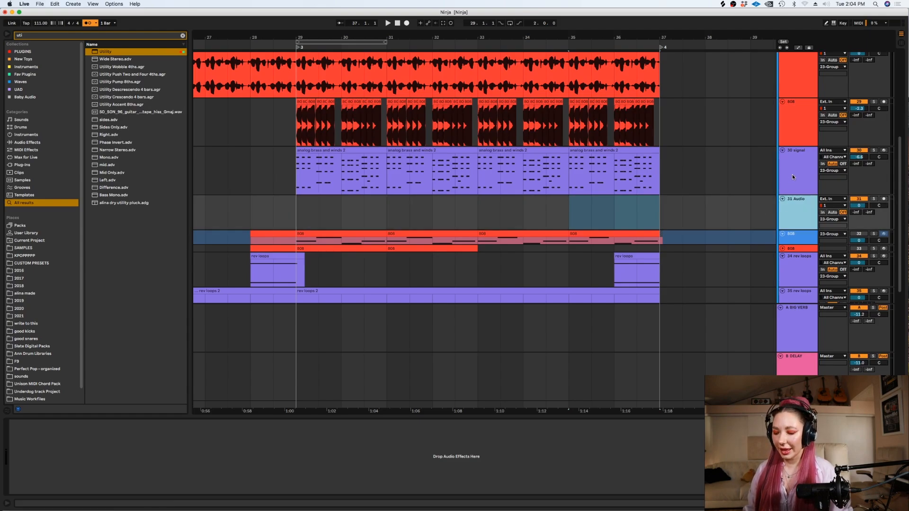
# - Insert a MIDI track between the signal track and the new audio track and colour it dark blue
pyautogui.click(791, 175)
pyautogui.press('super+shift+t')
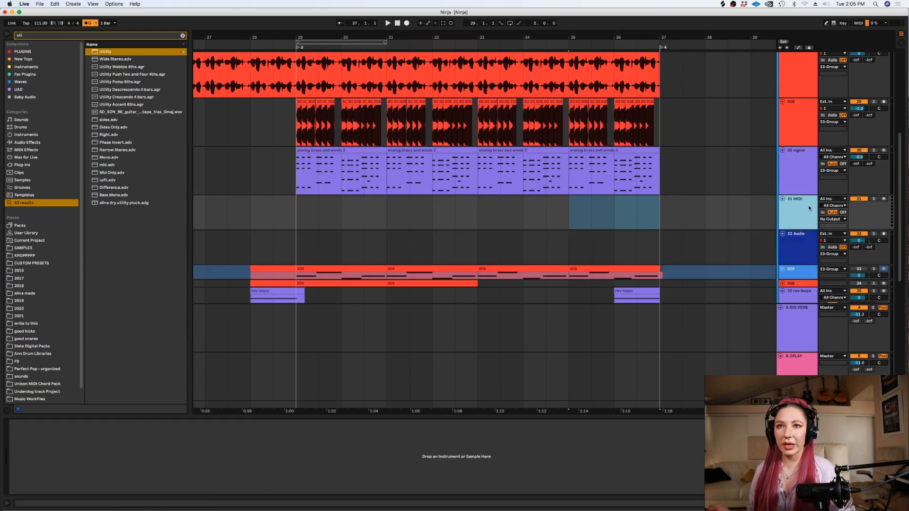
pyautogui.rightClick(809, 207)
pyautogui.click(767, 361)
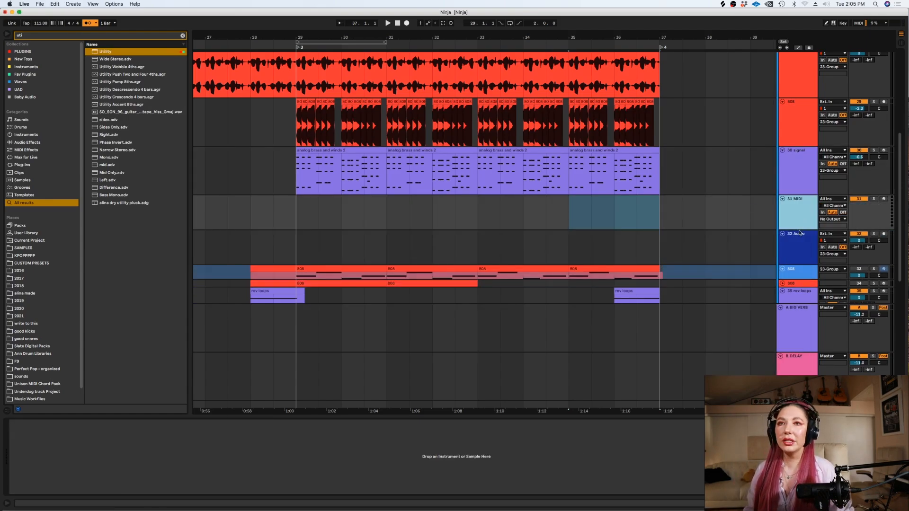
# - Load rev loops.adg from the KONTAKT INSTRUMENTS folder of the custom presets onto the new dark blue MIDI track
pyautogui.click(183, 36)
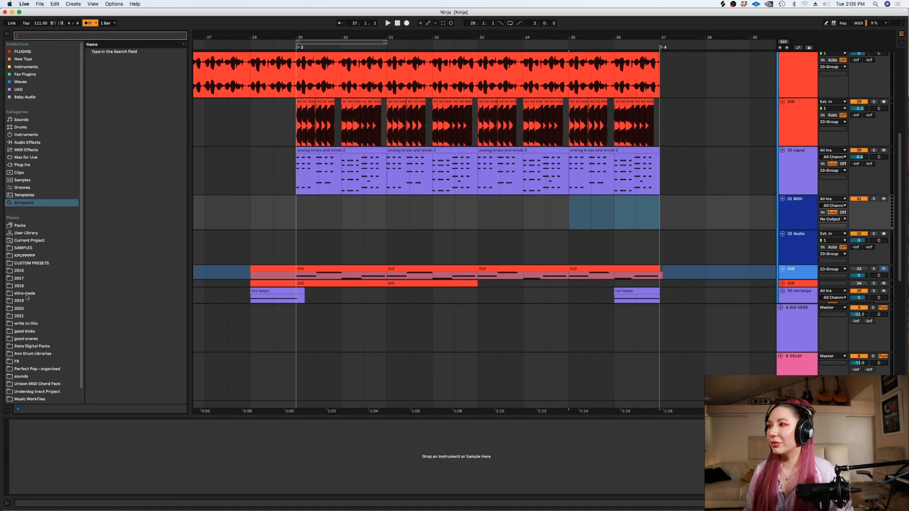
pyautogui.click(23, 262)
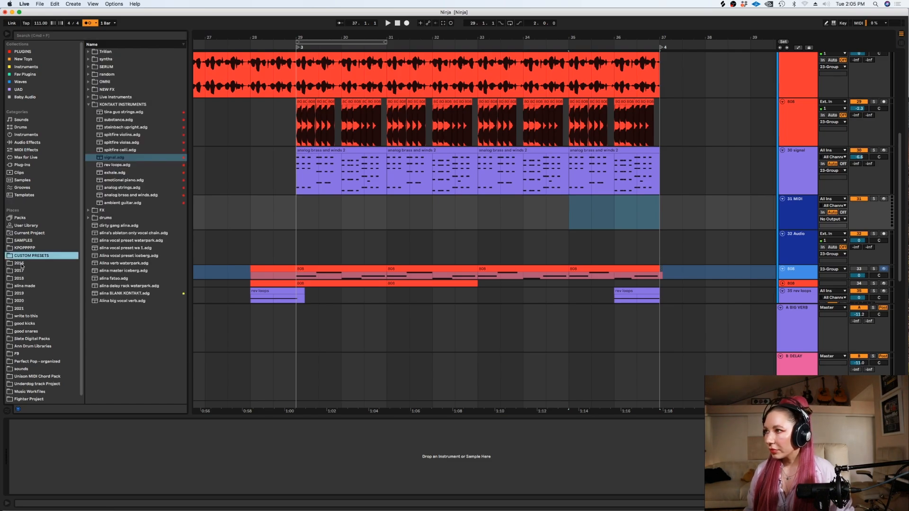
pyautogui.moveTo(116, 165); pyautogui.dragTo(362, 201)
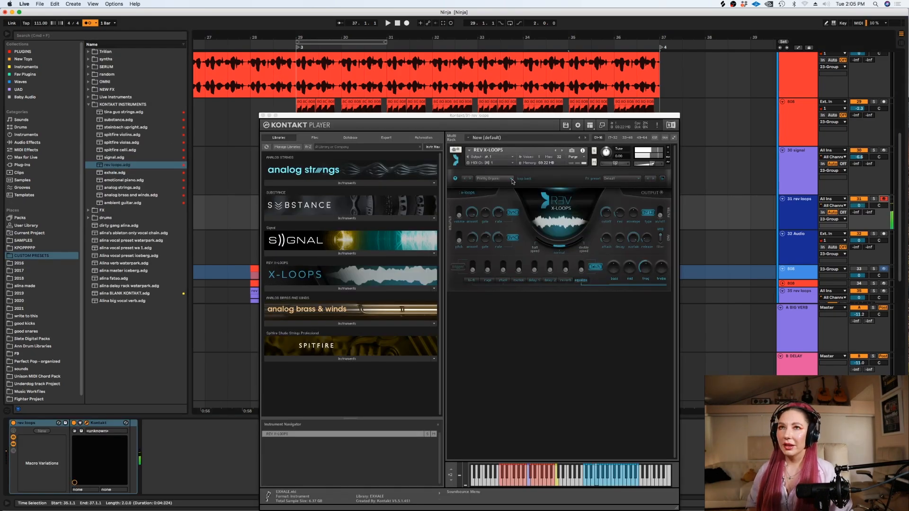
# - Browse the sound sources in REV X-LOOPS and switch to a different loop source
pyautogui.click(484, 183)
pyautogui.click(558, 179)
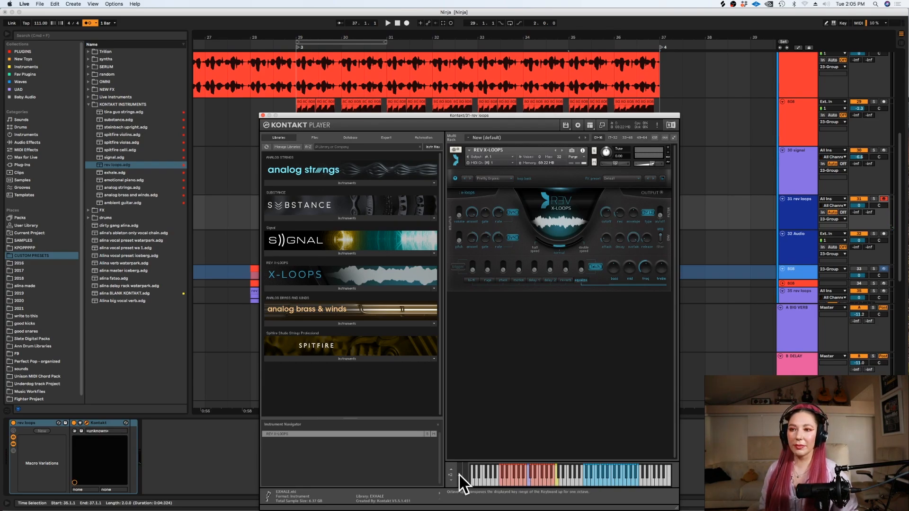
pyautogui.click(474, 180)
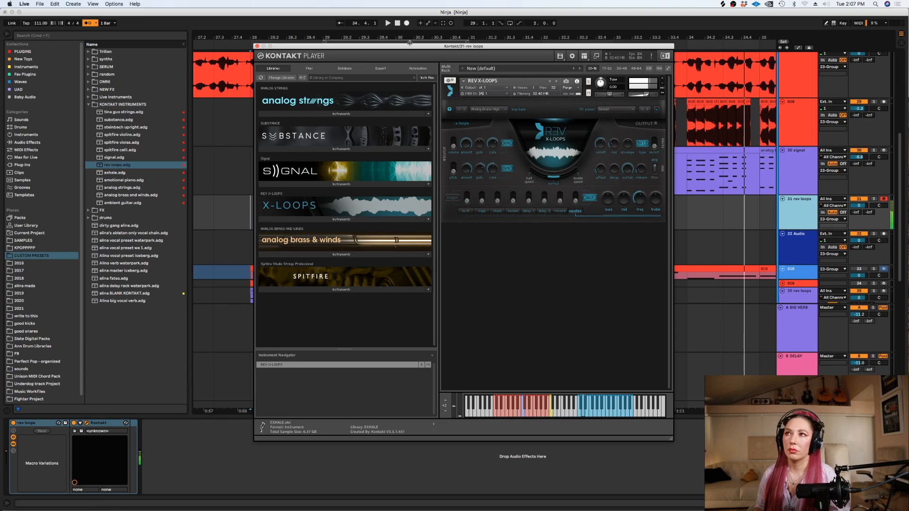
# - Move the Kontakt window lower and reorder the library list so Substance sits below Analog Brass & Winds
pyautogui.moveTo(410, 46); pyautogui.dragTo(409, 49)
pyautogui.moveTo(354, 343); pyautogui.dragTo(408, 379)
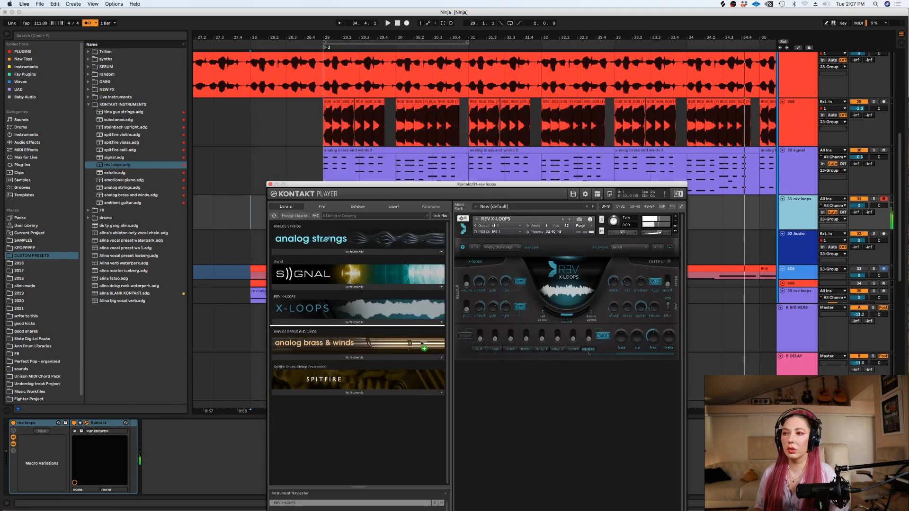
pyautogui.moveTo(357, 186); pyautogui.dragTo(354, 351)
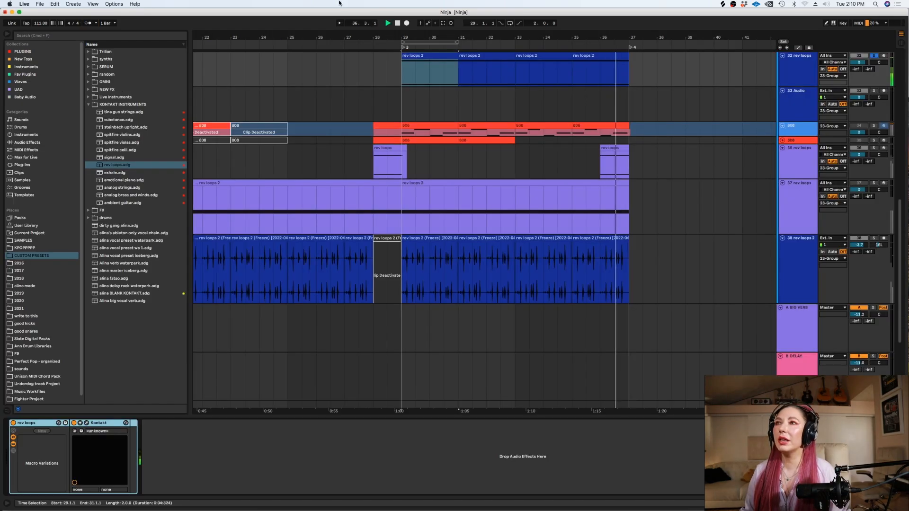
# - Stop playback and freeze the 32 rev loops track
pyautogui.press('space')
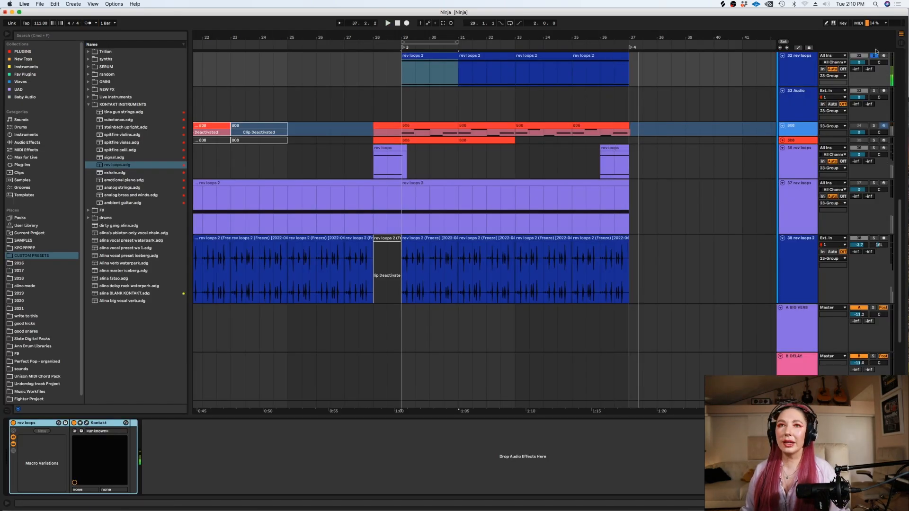
pyautogui.rightClick(808, 66)
pyautogui.rightClick(793, 62)
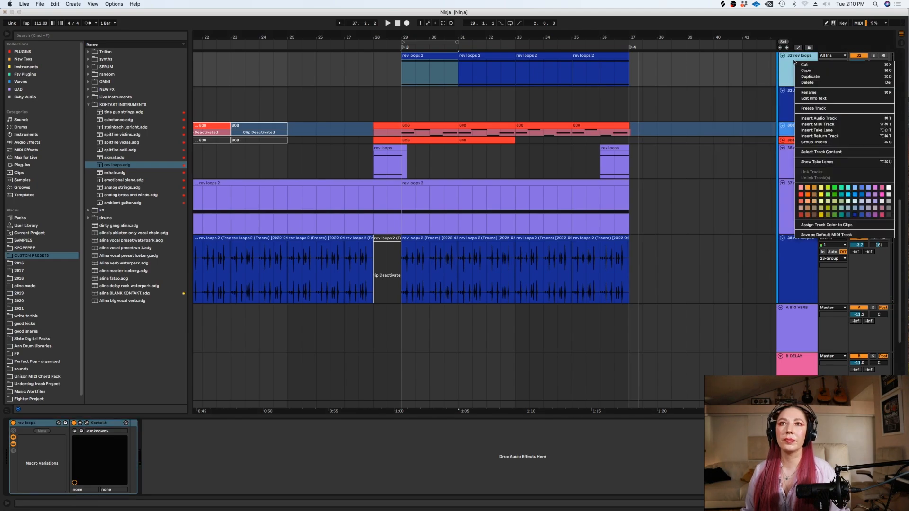
pyautogui.click(807, 114)
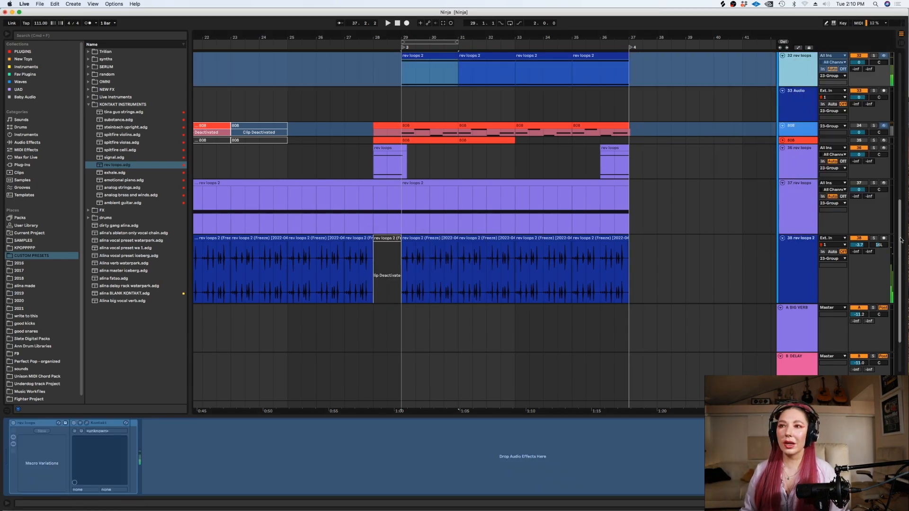
# - Insert a dark blue audio track directly below the frozen rev loops track and copy the frozen clips onto it as audio
pyautogui.scroll(3, 820, 173)
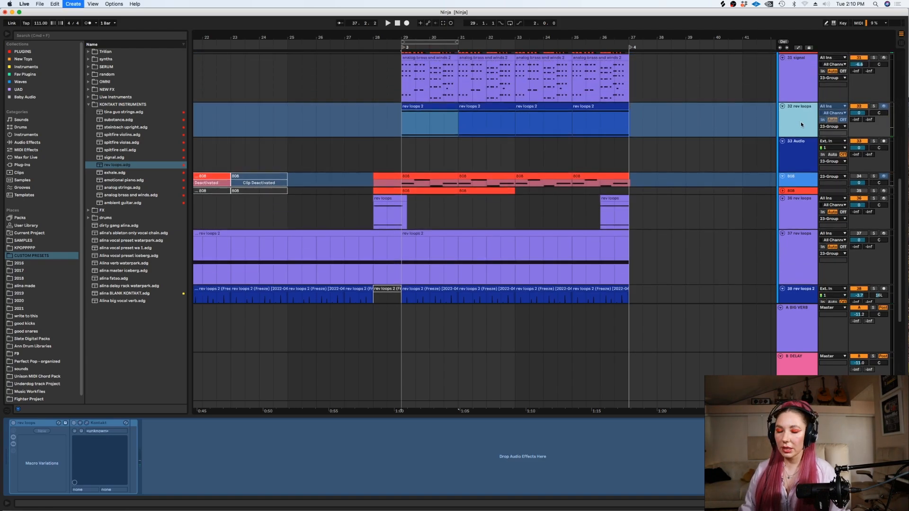
pyautogui.press('super+t')
pyautogui.rightClick(787, 153)
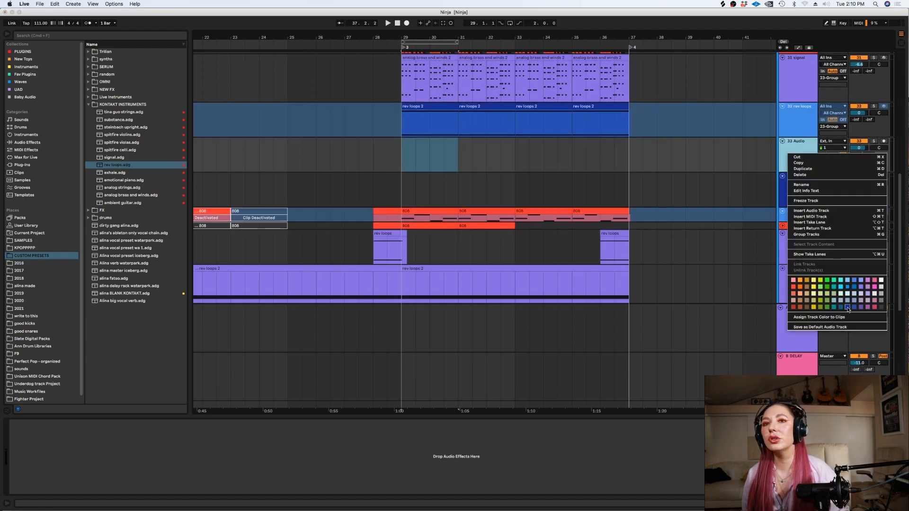
pyautogui.click(848, 308)
pyautogui.click(418, 130)
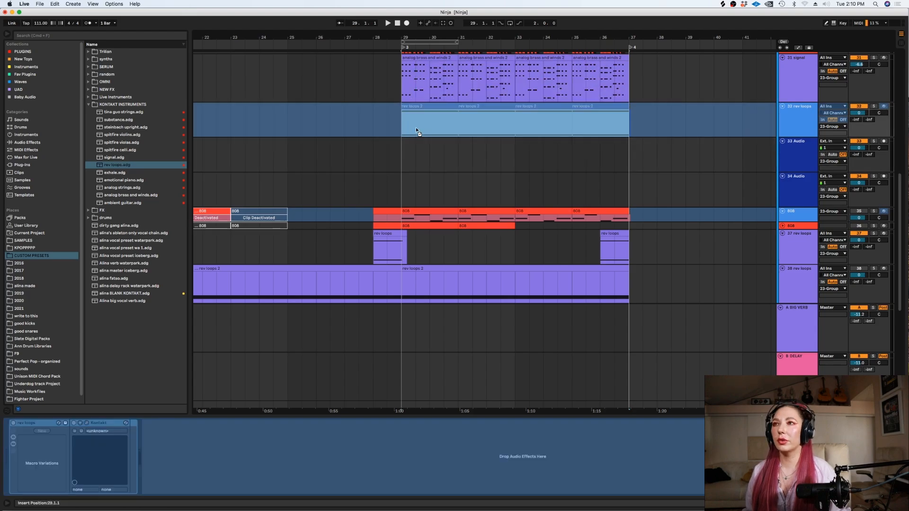
pyautogui.moveTo(418, 130); pyautogui.dragTo(418, 154)
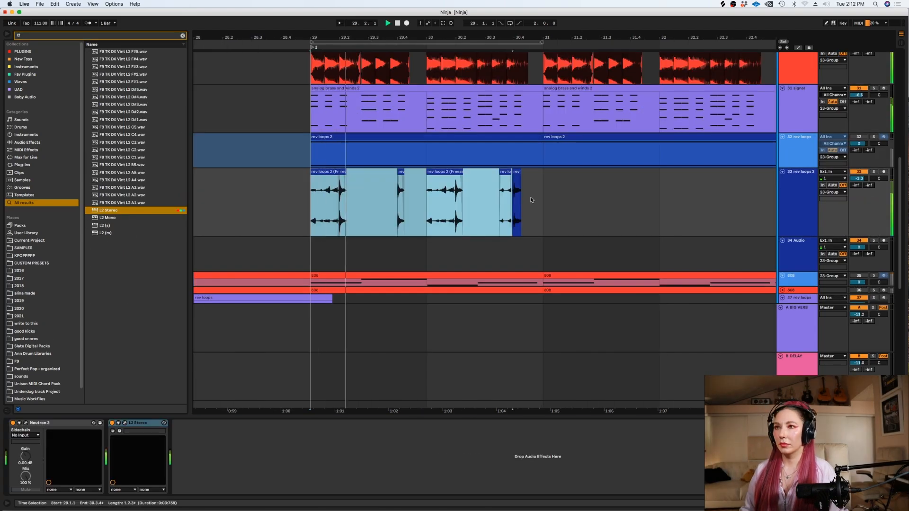
# - Fill bars 31 to 37 of the rev loops audio track with the chopped two-bar pattern, replacing the unchopped clips
pyautogui.moveTo(530, 198); pyautogui.dragTo(556, 192)
pyautogui.press('-')
pyautogui.press('-')
pyautogui.press('super+d')
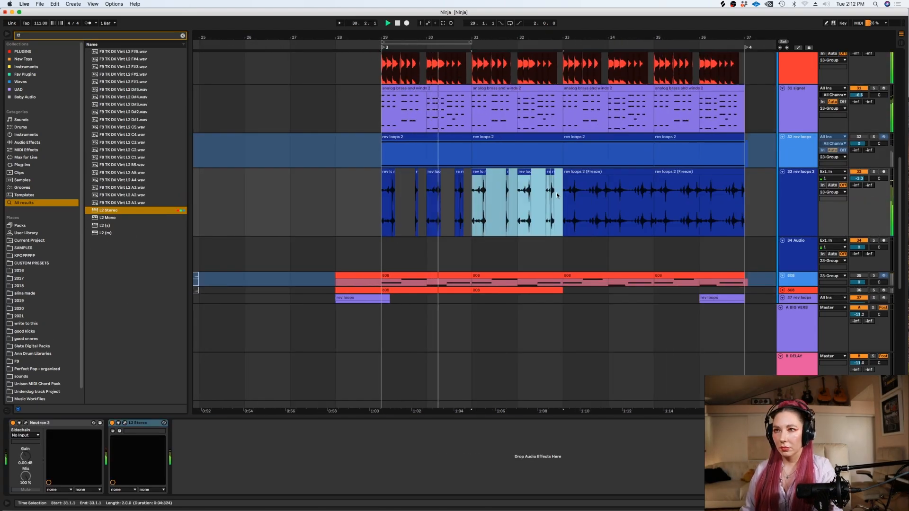
pyautogui.click(675, 171)
pyautogui.press('Delete')
pyautogui.click(636, 171)
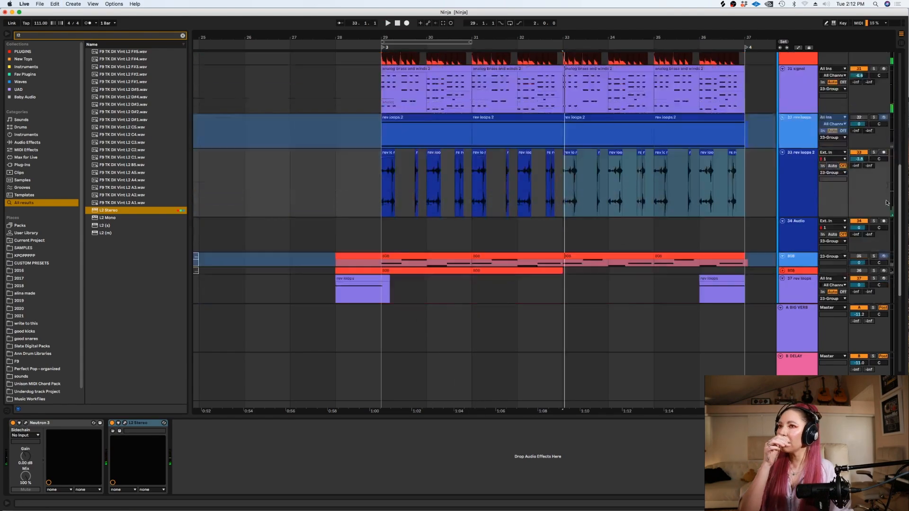
# - Select the empty 34 Audio track below the rev loops audio and increase its height
pyautogui.scroll(-3, 803, 195)
pyautogui.click(800, 239)
pyautogui.moveTo(801, 239); pyautogui.dragTo(802, 259)
# - Switch to Splice and browse the full Drums sample list among the library's instruments
pyautogui.click(723, 4)
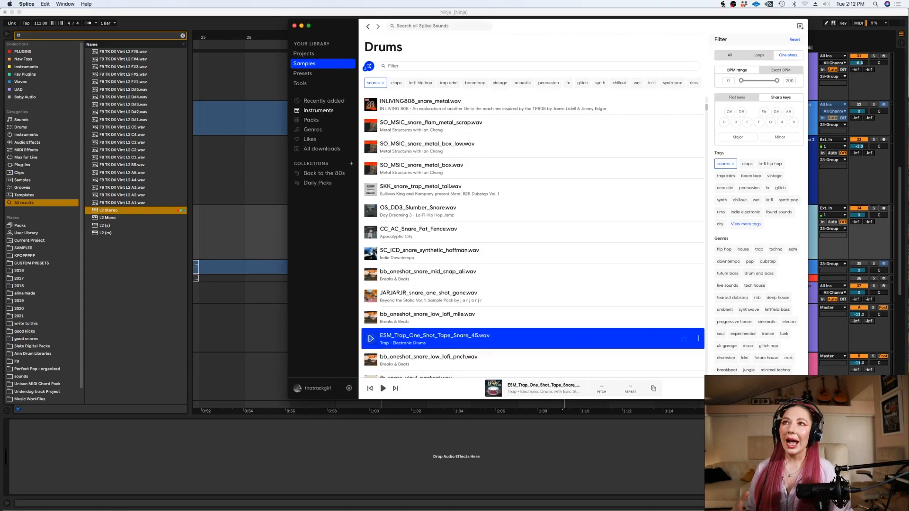
pyautogui.click(317, 101)
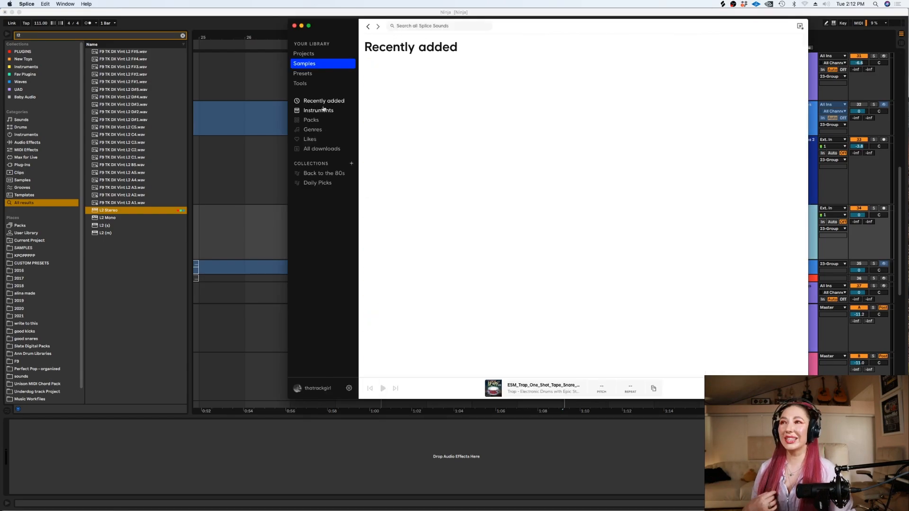
pyautogui.click(320, 111)
pyautogui.click(385, 82)
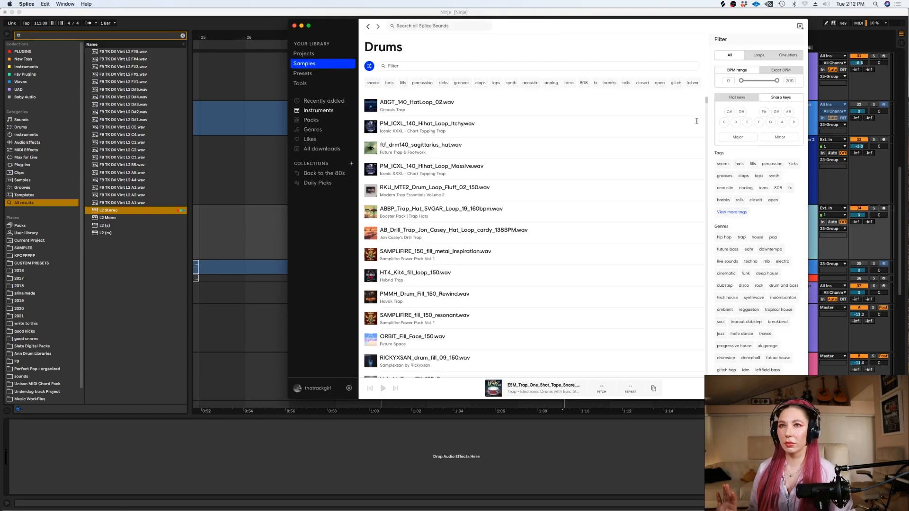
pyautogui.click(752, 81)
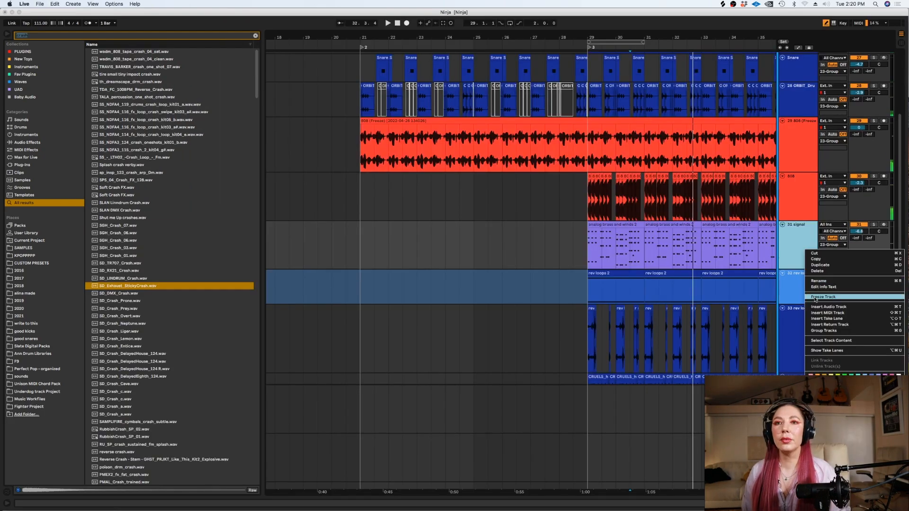
# - Freeze the 31 signal track
pyautogui.click(815, 298)
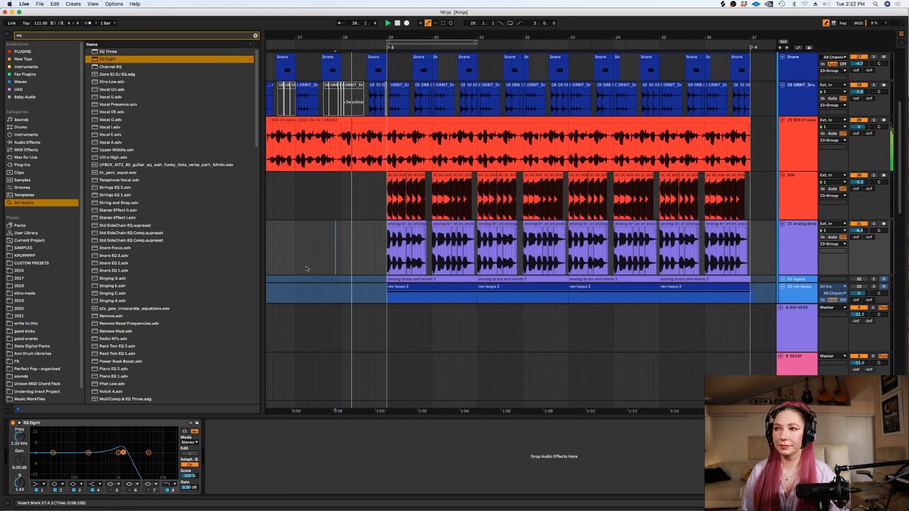
# - Check the layers during playback and lower the analog brass audio track's volume to -9.1 dB
pyautogui.rightClick(316, 261)
pyautogui.click(416, 345)
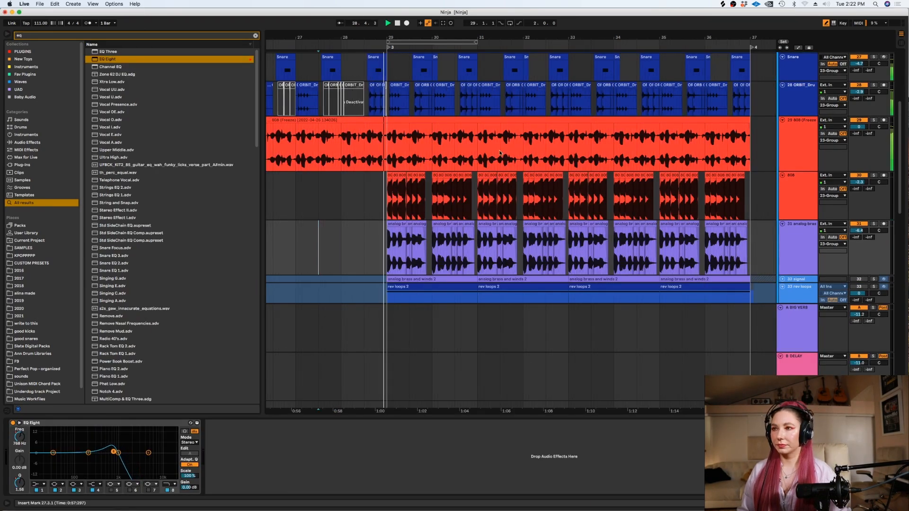
pyautogui.scroll(5, 877, 163)
pyautogui.scroll(-7, 877, 163)
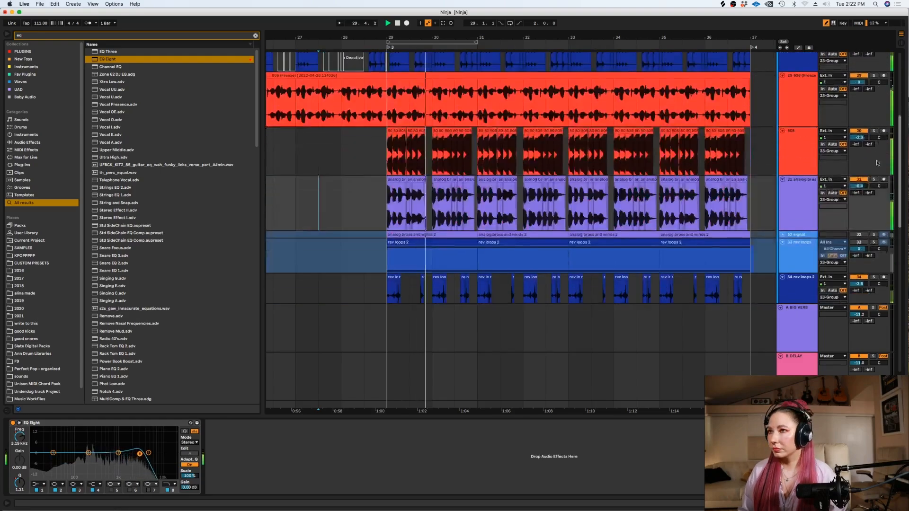
pyautogui.scroll(-5, 876, 163)
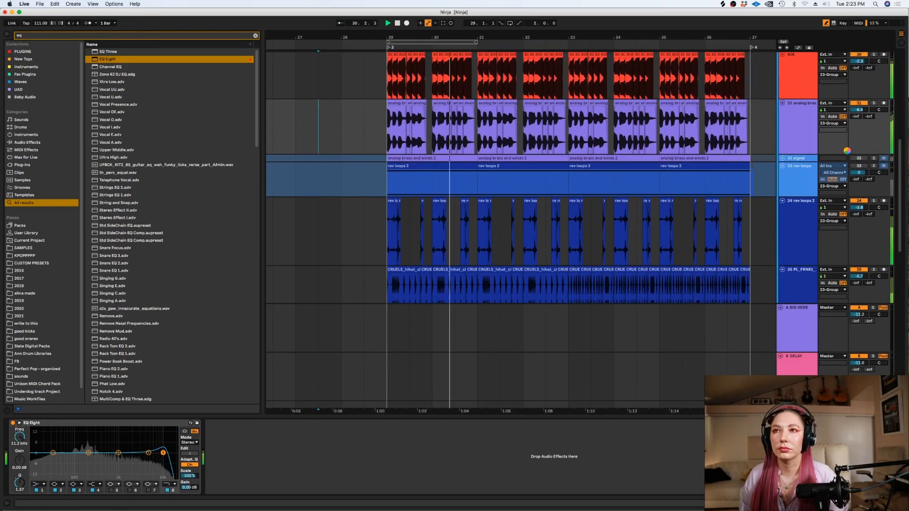
pyautogui.moveTo(859, 110); pyautogui.dragTo(859, 114)
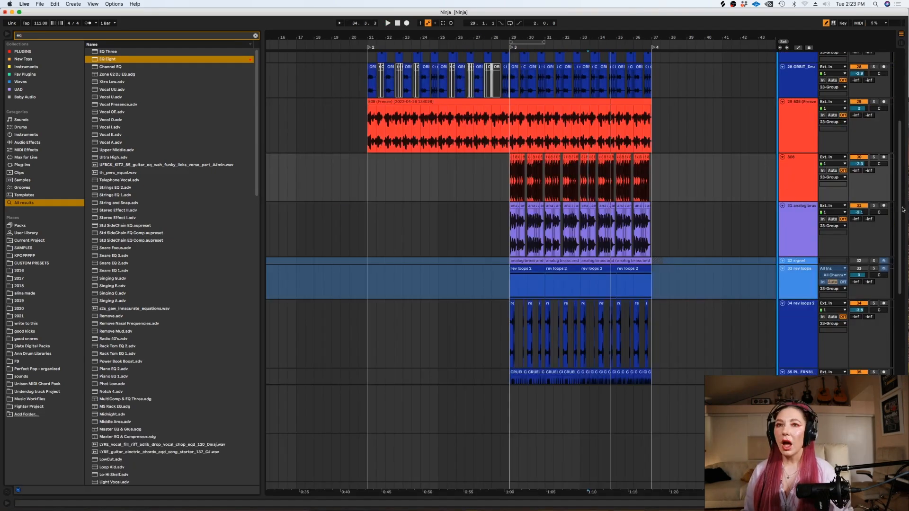
# - Select all tracks from KICK down to 43 rev loops 2 and collapse them together
pyautogui.scroll(-5, 846, 327)
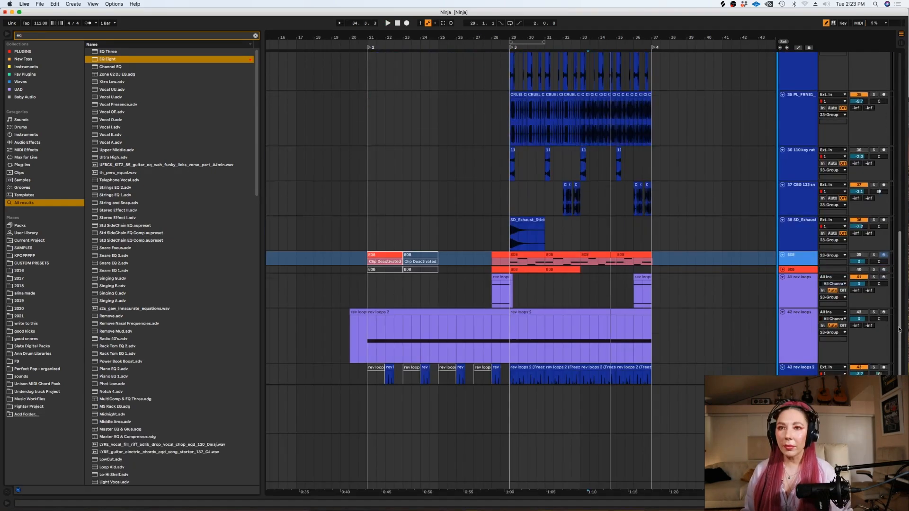
pyautogui.scroll(-3, 847, 327)
pyautogui.click(809, 286)
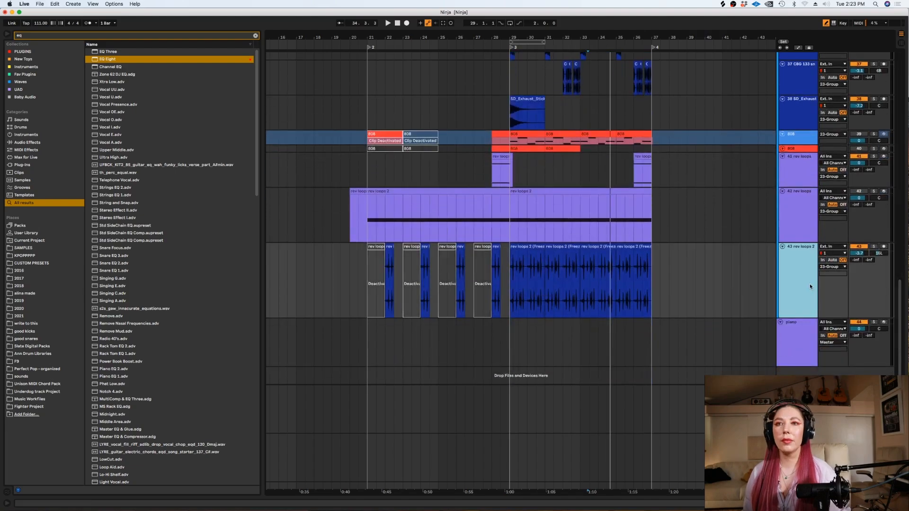
pyautogui.moveTo(901, 301); pyautogui.dragTo(872, 54)
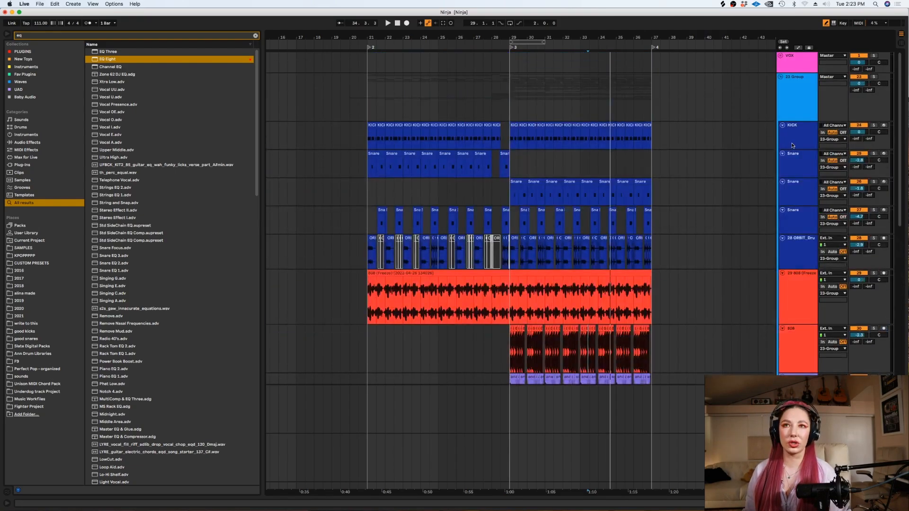
pyautogui.keyDown('shift'); pyautogui.click(792, 142); pyautogui.keyUp('shift')
pyautogui.moveTo(792, 148); pyautogui.dragTo(776, 69)
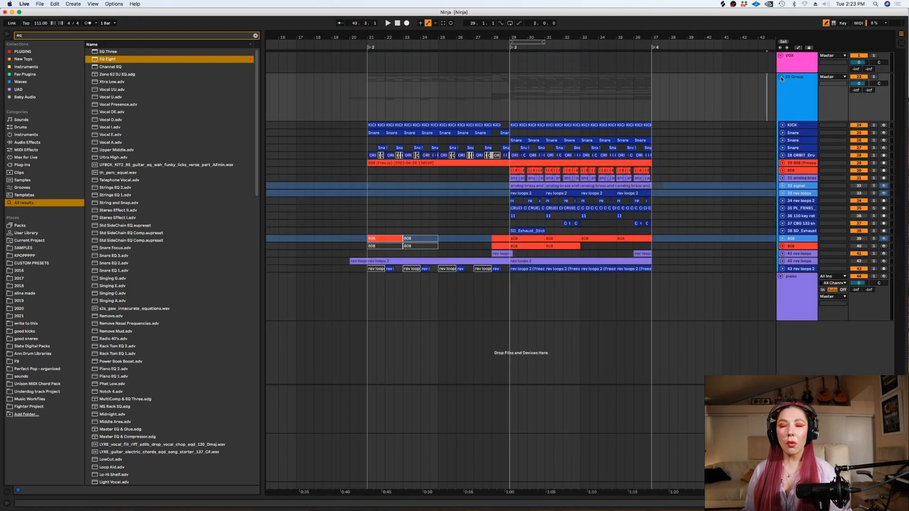
# - Fold the 23 Group and view the song's arrangement across all its section markers
pyautogui.click(781, 76)
pyautogui.click(635, 125)
pyautogui.press('-')
pyautogui.press('-')
pyautogui.click(592, 143)
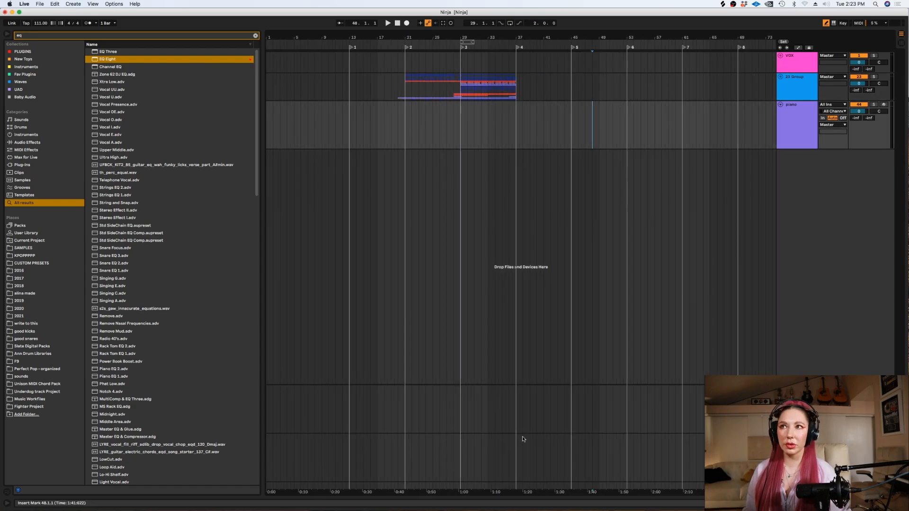
pyautogui.click(412, 91)
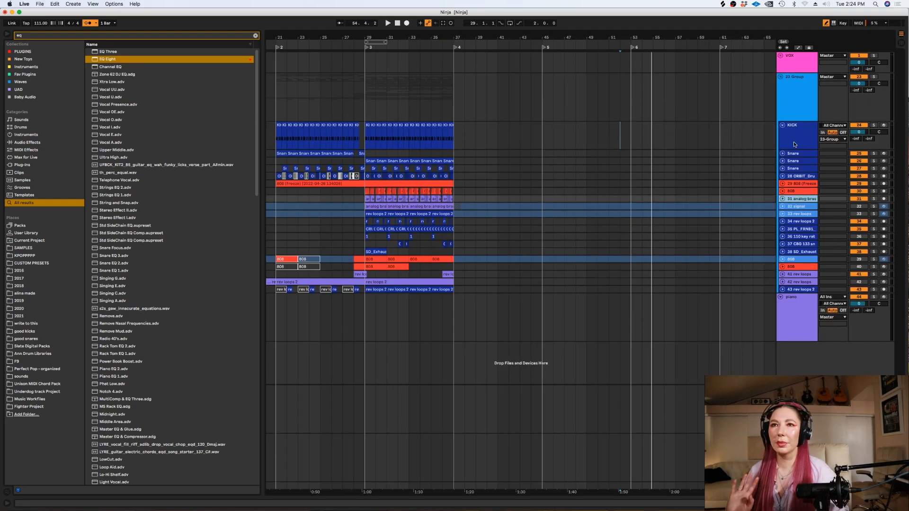
# - Unfold the two Snare tracks directly below KICK and select the KICK clip at bar 29
pyautogui.click(795, 144)
pyautogui.click(792, 161)
pyautogui.keyDown('shift'); pyautogui.click(790, 155); pyautogui.keyUp('shift')
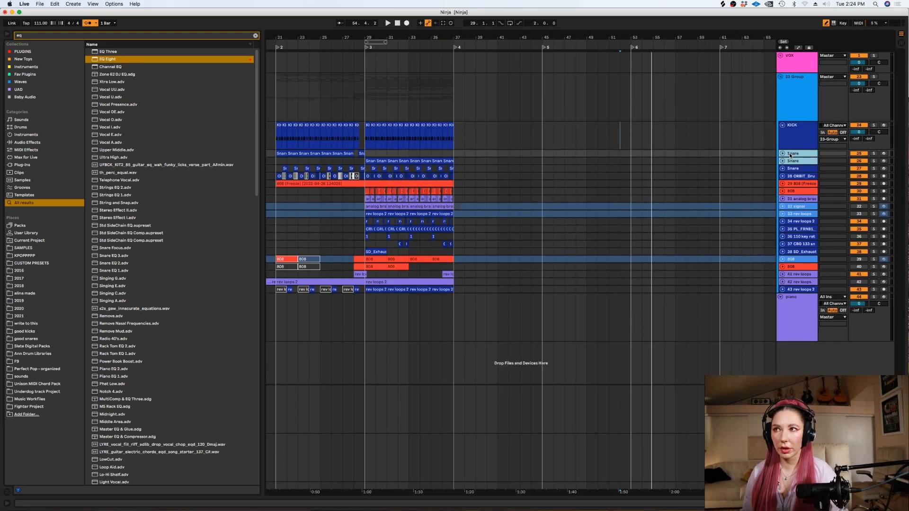
pyautogui.press('Right')
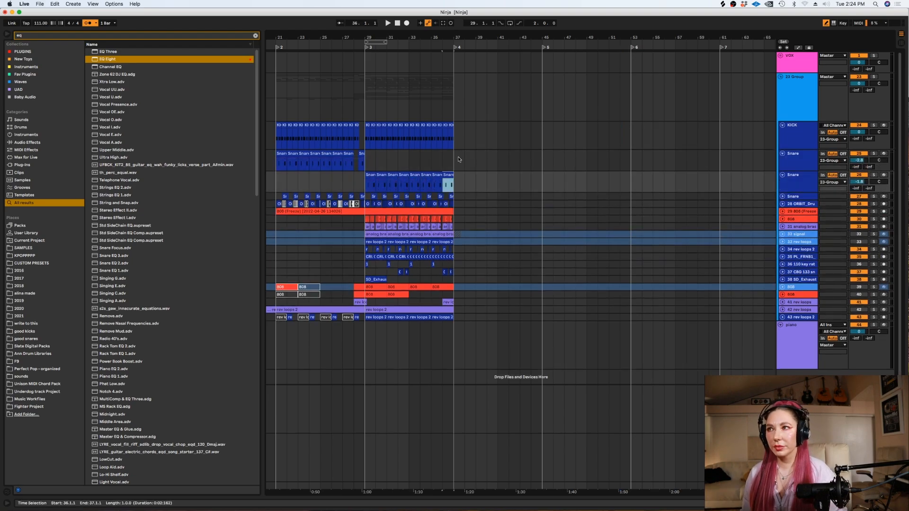
pyautogui.click(367, 126)
pyautogui.press('+')
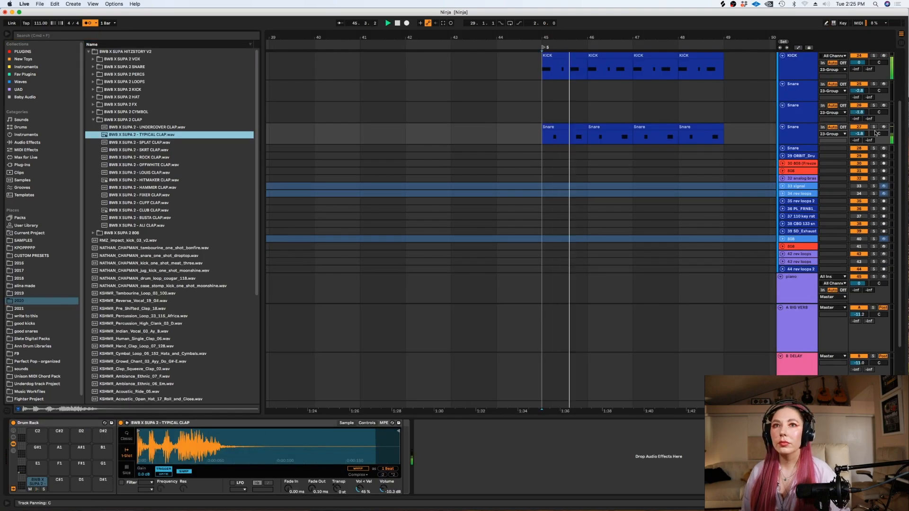
# - Review the kick and snare section and place the insert marker at bar 45 on the empty 33 MIDI track
pyautogui.scroll(3, 893, 88)
pyautogui.scroll(1, 894, 88)
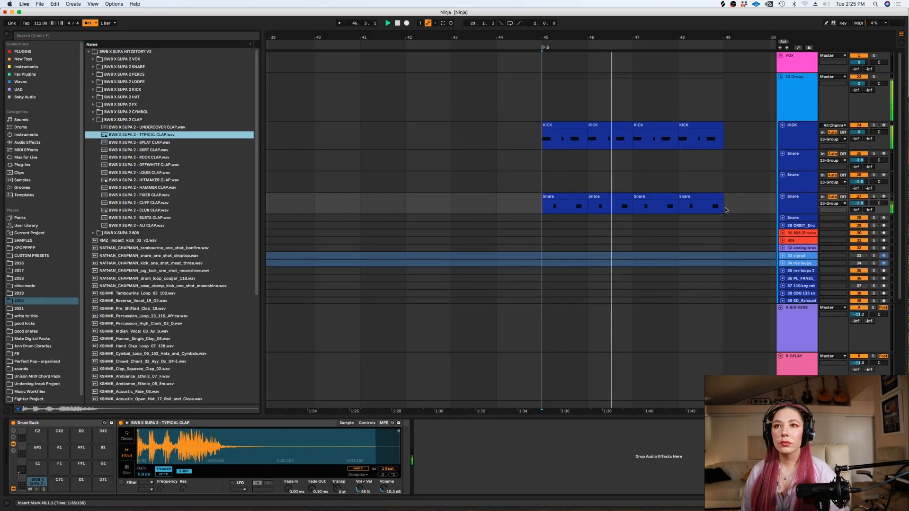
pyautogui.moveTo(653, 415); pyautogui.dragTo(515, 395)
pyautogui.moveTo(531, 416); pyautogui.dragTo(600, 404)
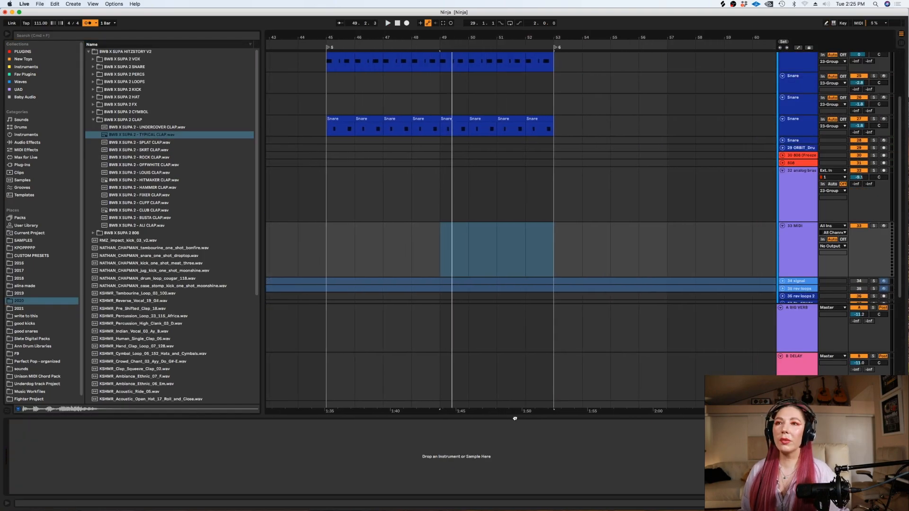
pyautogui.click(403, 266)
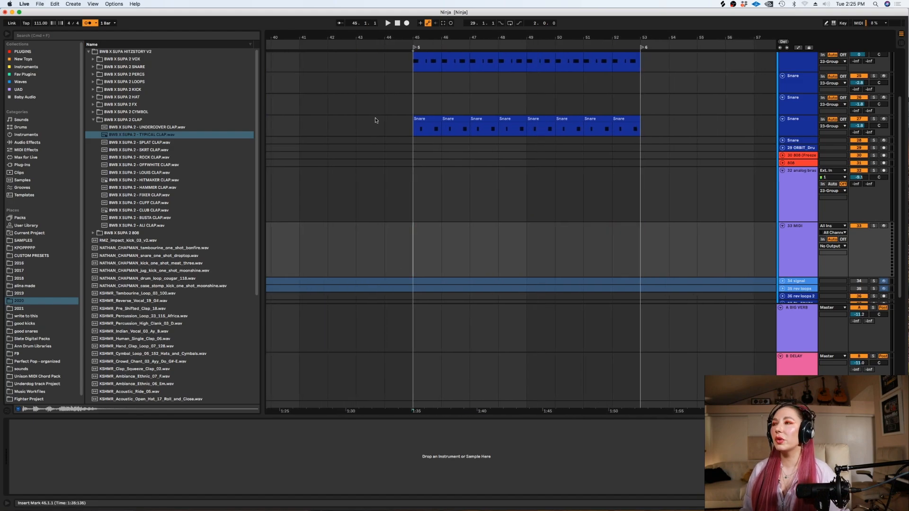
# - Load exhale.adg from the KONTAKT INSTRUMENTS folder of the custom presets onto the empty 33 MIDI track
pyautogui.click(93, 120)
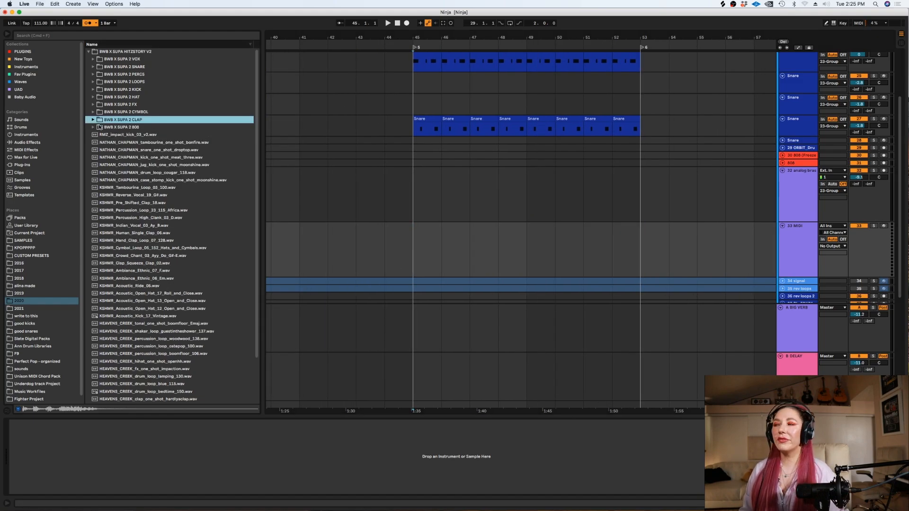
pyautogui.click(32, 256)
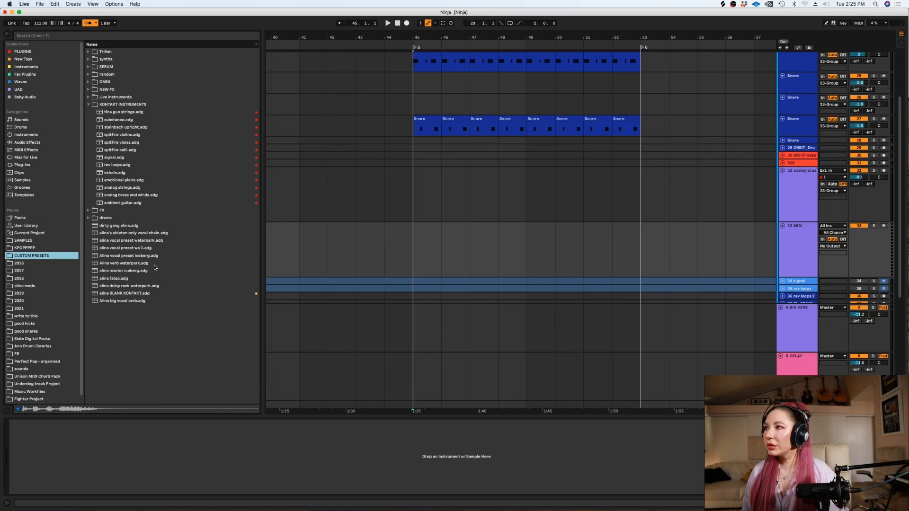
pyautogui.moveTo(106, 173); pyautogui.dragTo(464, 233)
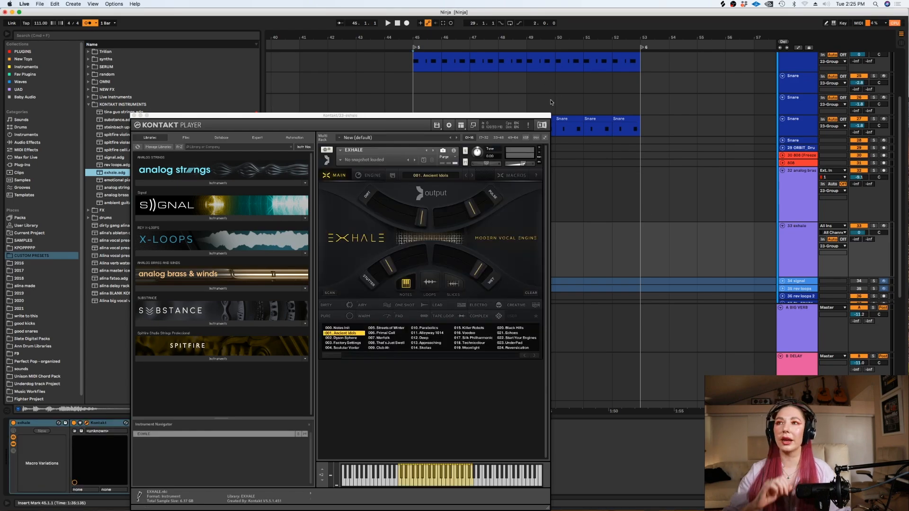
# - Move the Kontakt window clear of the 33 exhale track and choose another preset from Exhale's preset list
pyautogui.moveTo(492, 114); pyautogui.dragTo(617, 203)
pyautogui.scroll(-2, 894, 166)
pyautogui.scroll(-2, 894, 166)
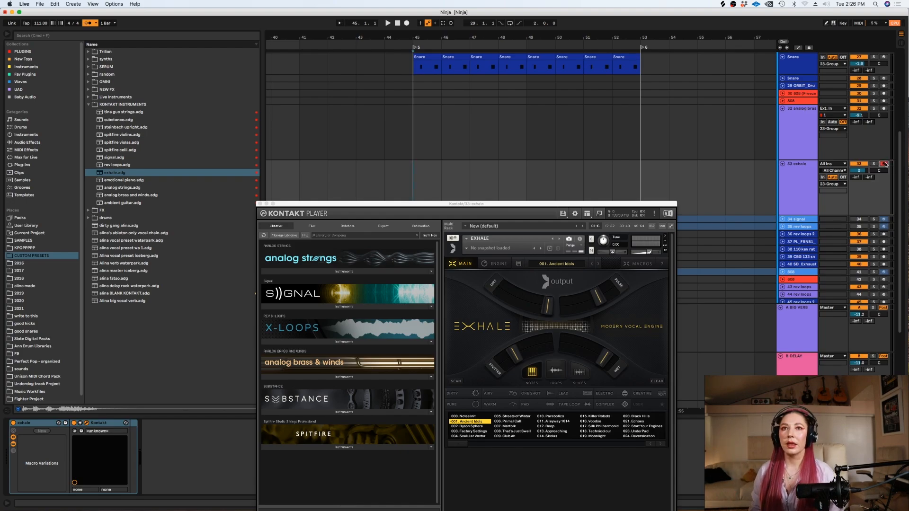
pyautogui.click(553, 430)
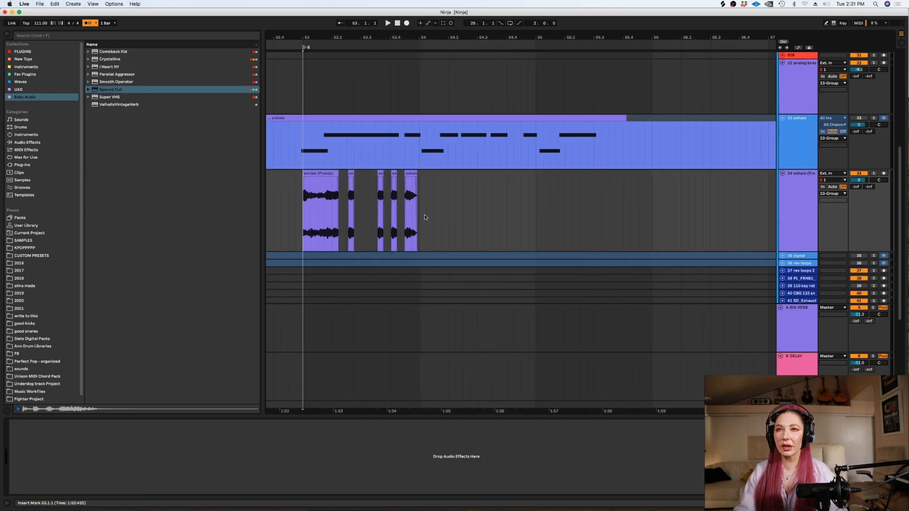
# - Set the arrangement grid to 1 bar and duplicate the one-bar chopped exhale audio at bar 53 into bar 54
pyautogui.hscroll(-5, 461, 288)
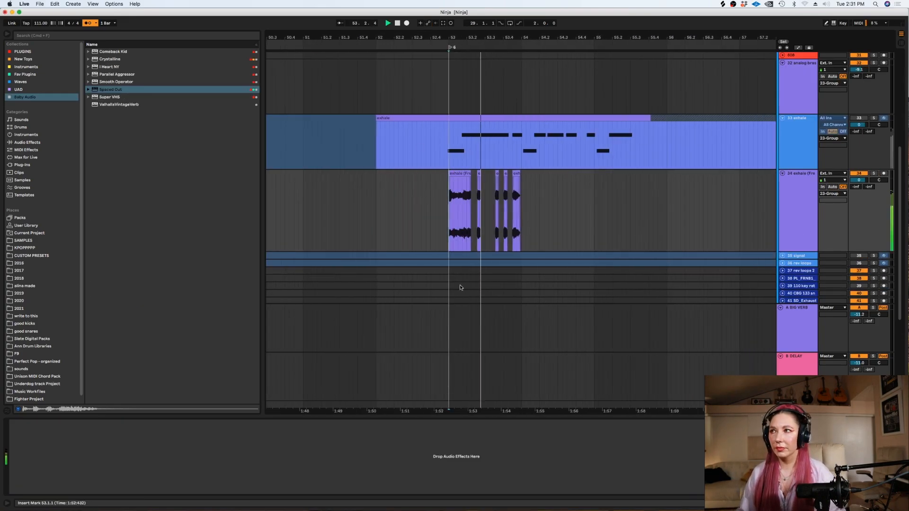
pyautogui.press('-')
pyautogui.rightClick(562, 223)
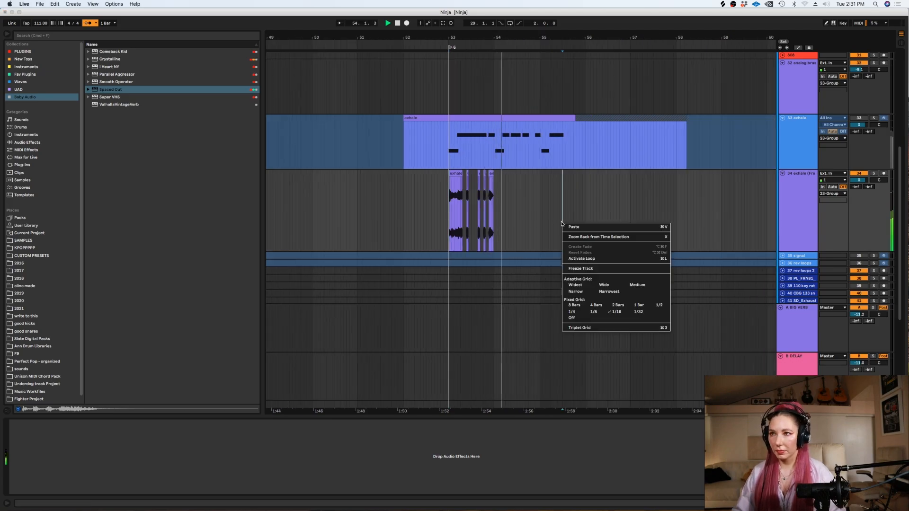
pyautogui.click(638, 305)
pyautogui.press('space')
pyautogui.moveTo(497, 211); pyautogui.dragTo(446, 211)
pyautogui.press('super+d')
# - Move the two bars of exhale audio from bar 53 to bar 45 on the same track
pyautogui.moveTo(557, 203); pyautogui.dragTo(444, 207)
pyautogui.press('super+x')
pyautogui.press('-')
pyautogui.press('-')
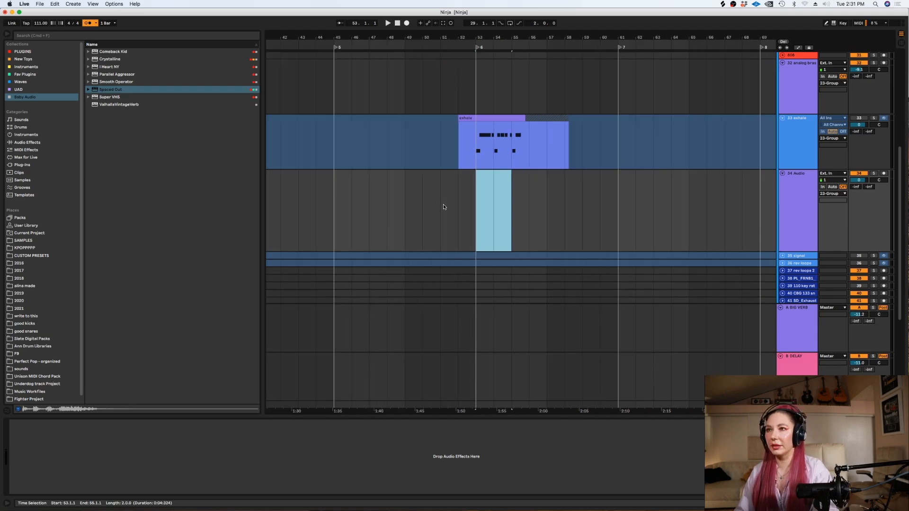
pyautogui.click(330, 215)
pyautogui.press('super+v')
pyautogui.click(329, 216)
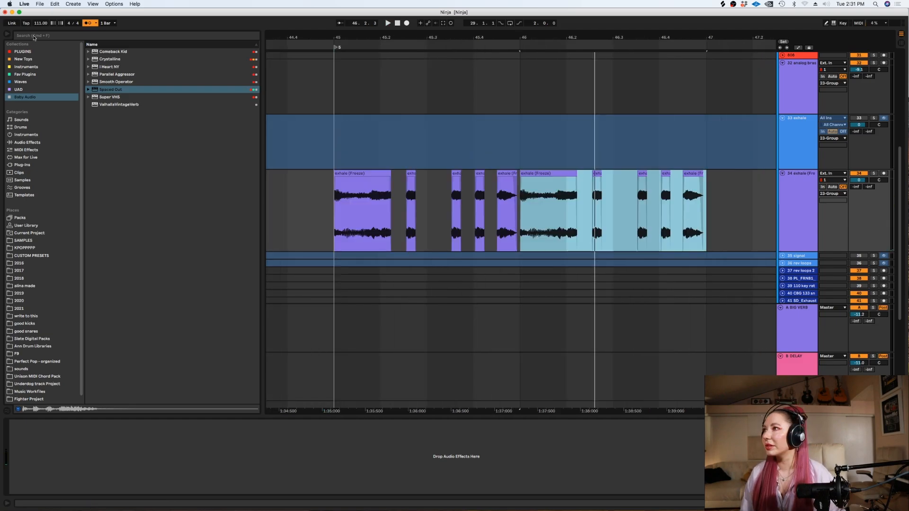
# - Add the Thermal plugin to the exhale audio track and open its LoFi presets
pyautogui.click(33, 36)
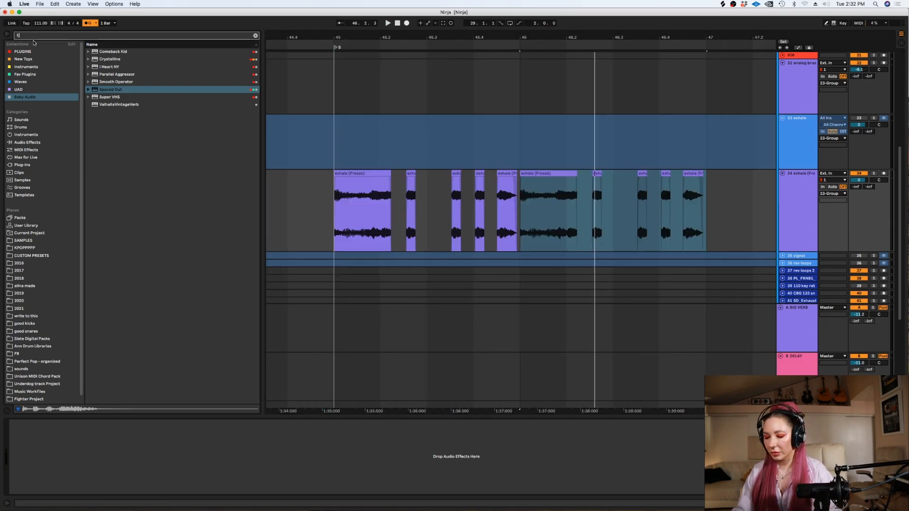
pyautogui.write('therma')
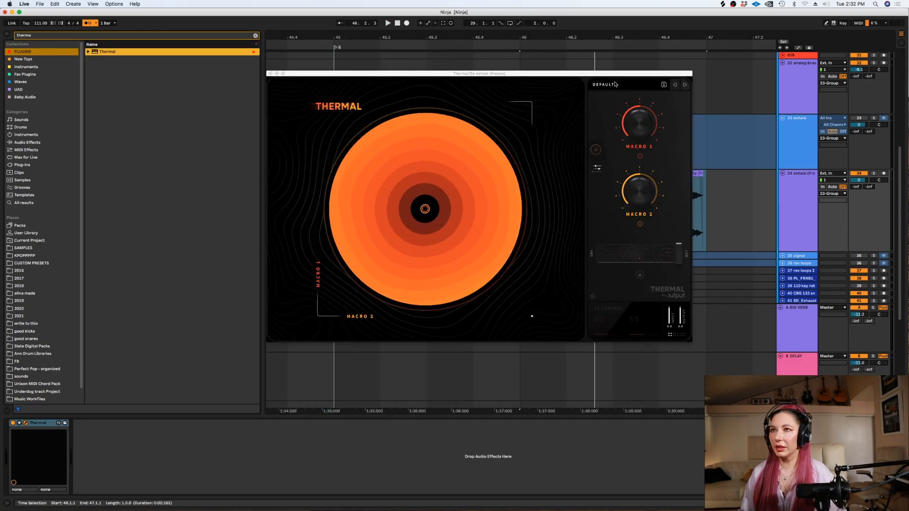
pyautogui.click(602, 84)
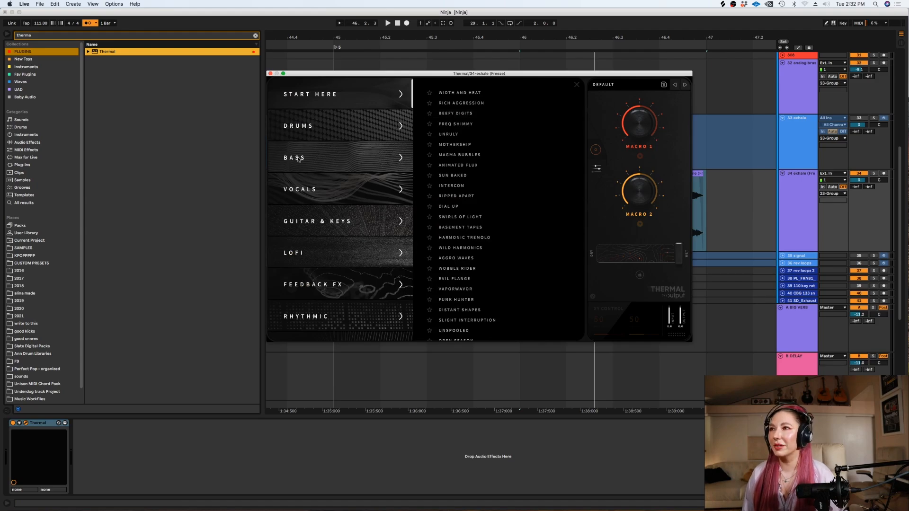
pyautogui.click(305, 191)
pyautogui.click(325, 251)
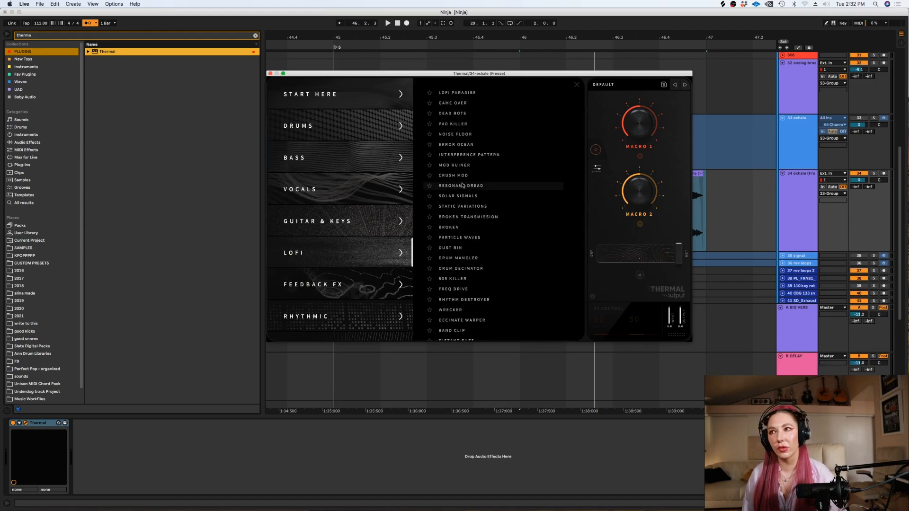
# - Audition Thermal's Noise Floor, Game Over, Lofi Paradise, Broken Transmission and Crush Mod presets on the exhale audio
pyautogui.click(453, 136)
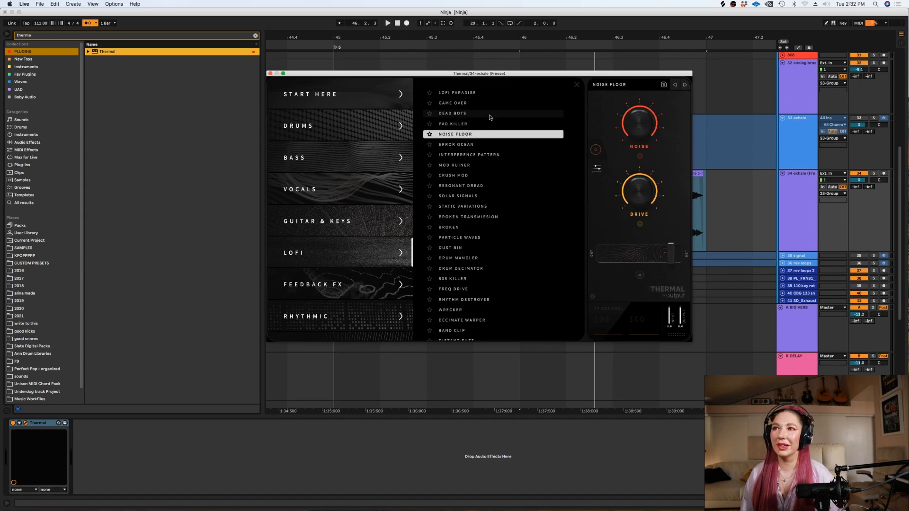
pyautogui.click(451, 104)
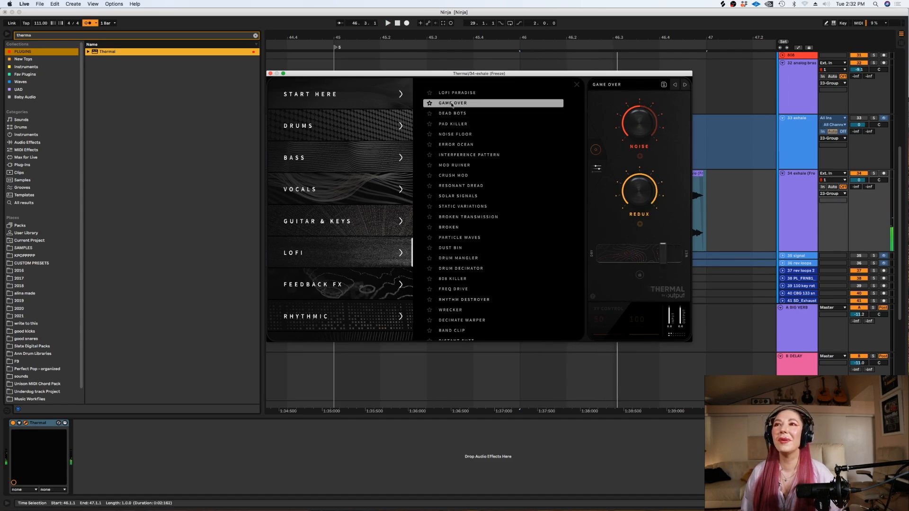
pyautogui.click(453, 93)
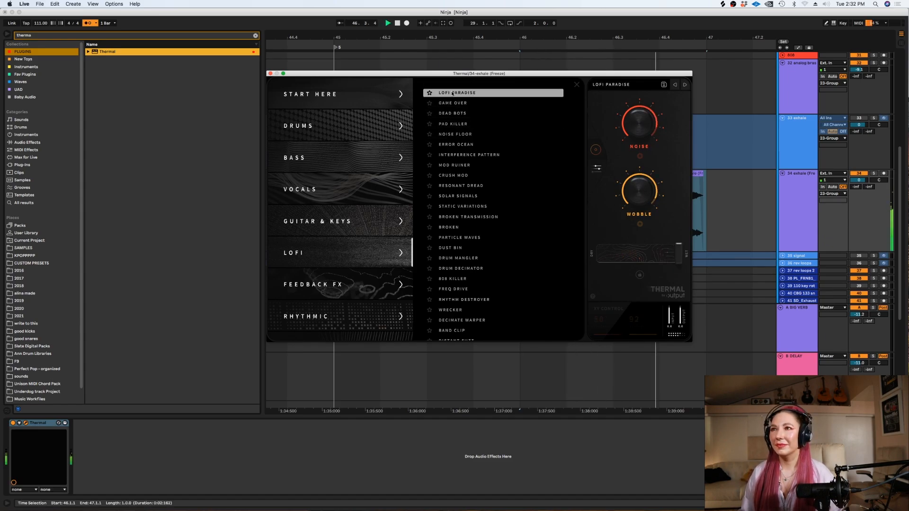
pyautogui.click(461, 219)
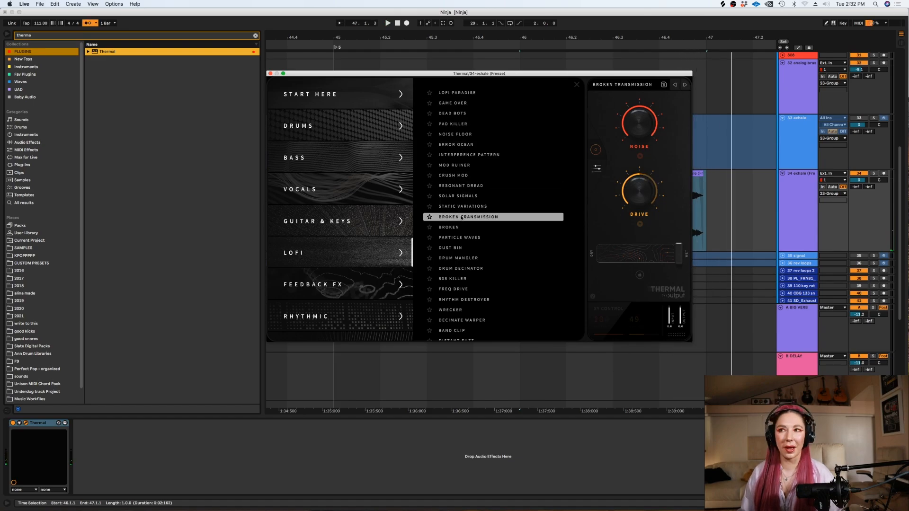
pyautogui.click(452, 175)
pyautogui.press('space')
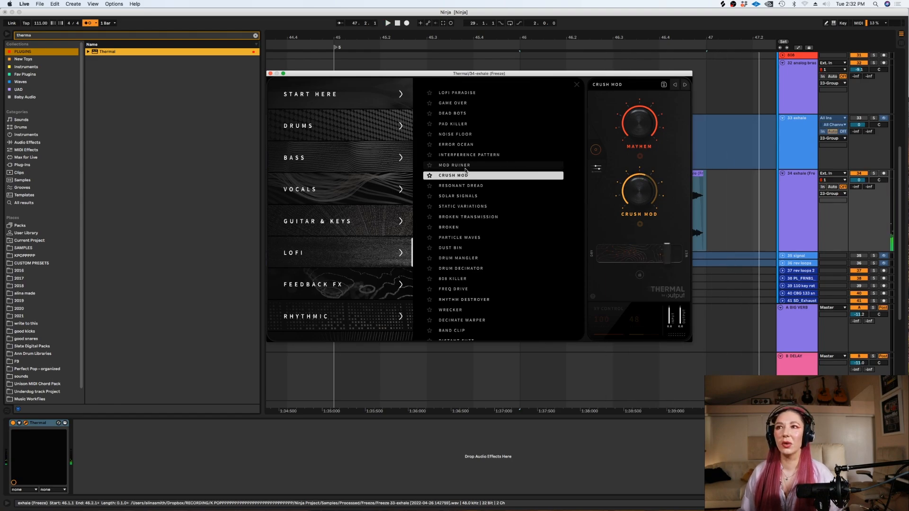
# - Load Thermal's Mod Ruiner preset, listen to it on the exhale audio and hide the plugin window
pyautogui.click(465, 166)
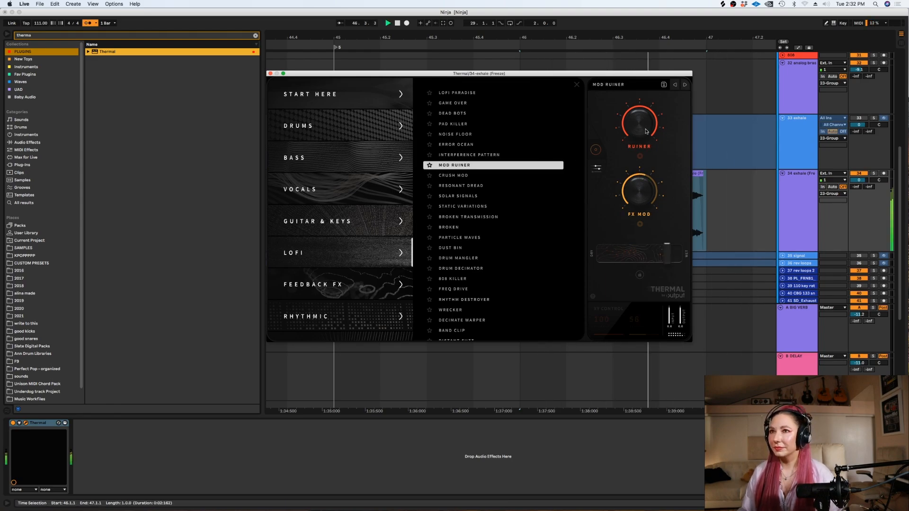
pyautogui.press('space')
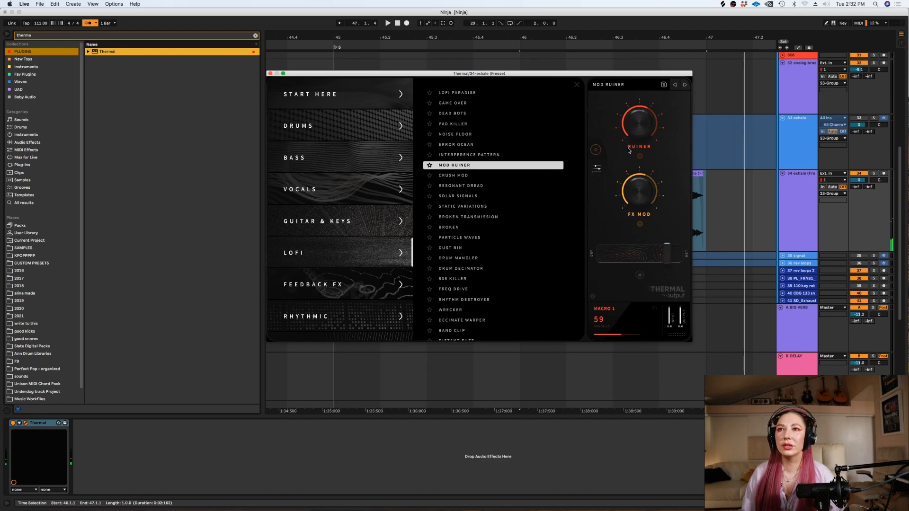
pyautogui.press('super+alt+p')
# - Find ValhallaVintageVerb in the browser and add it after Thermal on the exhale audio track
pyautogui.click(255, 36)
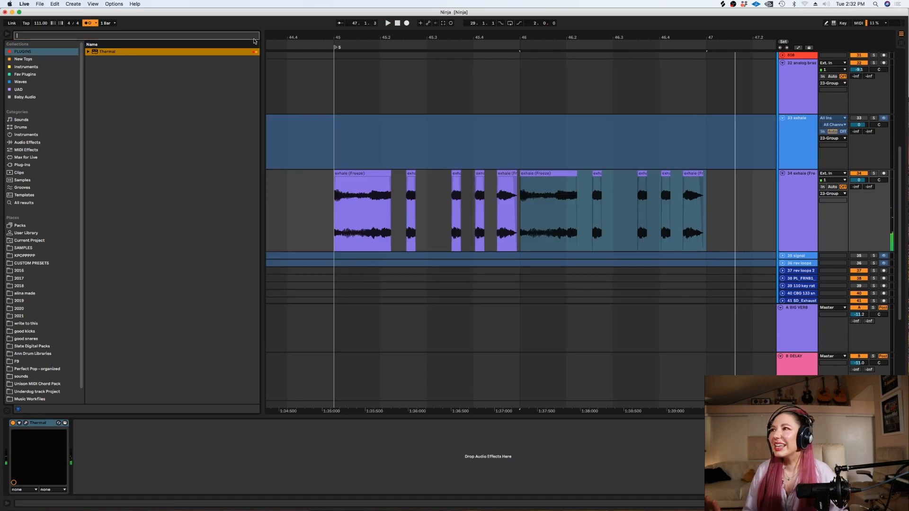
pyautogui.write('valha')
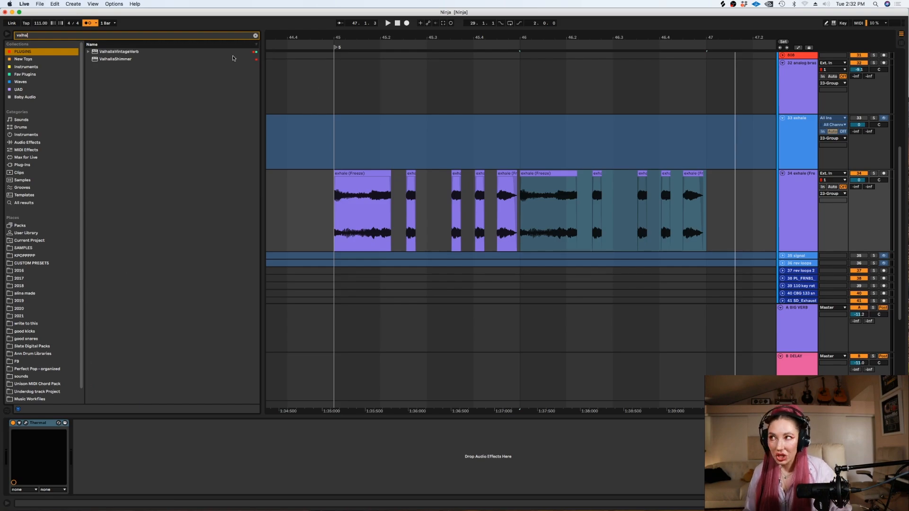
pyautogui.moveTo(123, 53); pyautogui.dragTo(250, 112)
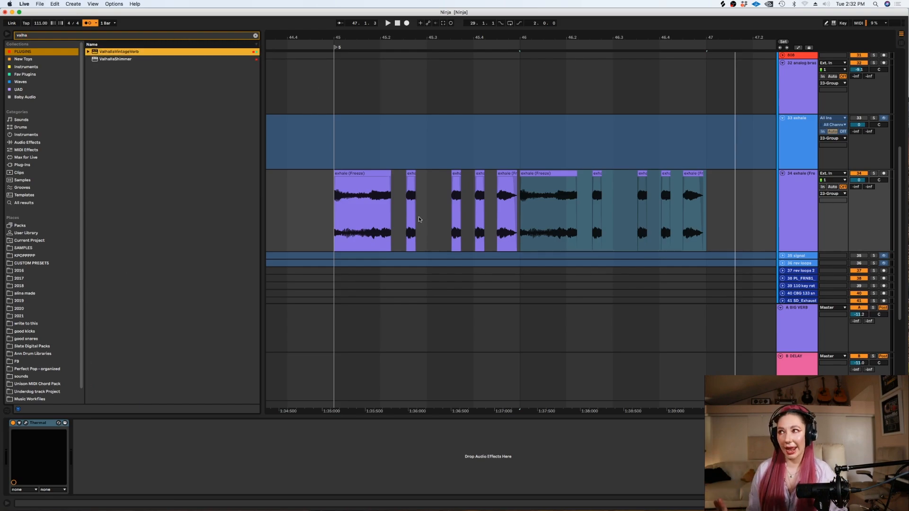
pyautogui.moveTo(291, 135); pyautogui.dragTo(292, 223)
pyautogui.moveTo(343, 154); pyautogui.dragTo(344, 166)
# - Deactivate the exhale clips in bar 46, remove the extra copies from bar 48, and duplicate bars 45 and 46 to bar 47
pyautogui.moveTo(426, 214); pyautogui.dragTo(381, 216)
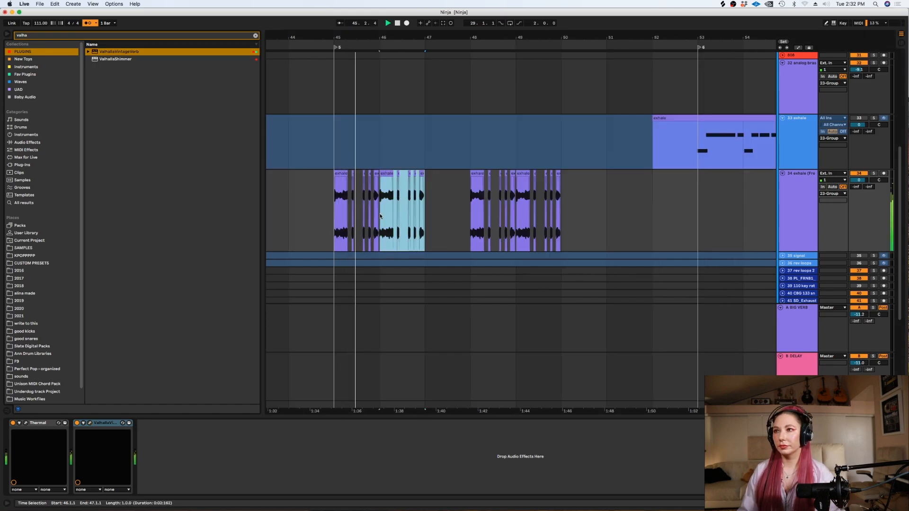
pyautogui.press('0')
pyautogui.moveTo(583, 201); pyautogui.dragTo(333, 200)
pyautogui.press('Delete')
pyautogui.press('super+d')
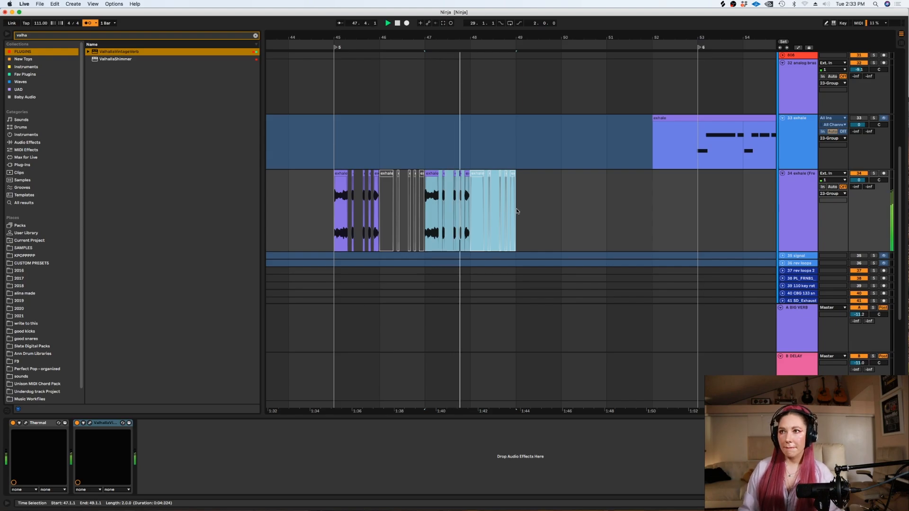
# - Select the four-bar exhale pattern from bar 45 and repeat it up to bar 53
pyautogui.click(346, 207)
pyautogui.moveTo(347, 207); pyautogui.dragTo(514, 207)
pyautogui.click(333, 207)
pyautogui.moveTo(333, 207); pyautogui.dragTo(517, 209)
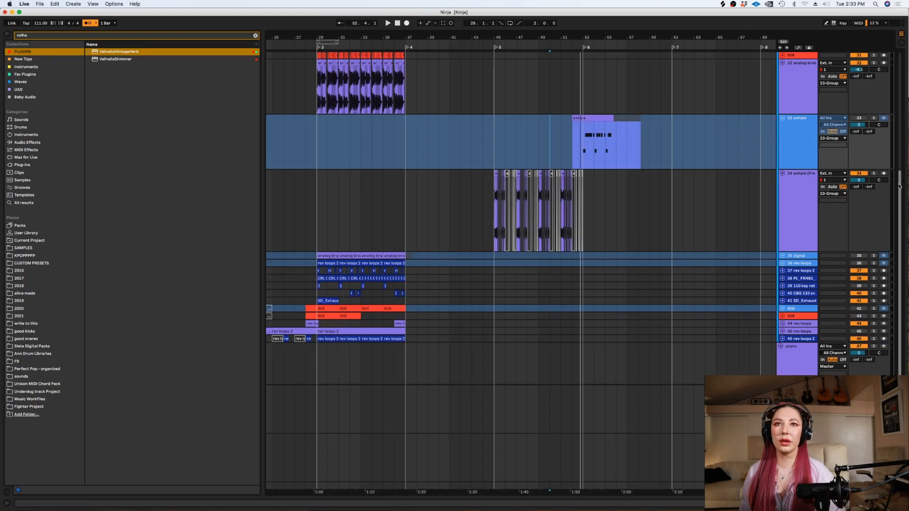
# - Remove the empty time between bars 37 and 45 and play the song from bar 29 into the exhale section
pyautogui.moveTo(898, 188); pyautogui.dragTo(897, 149)
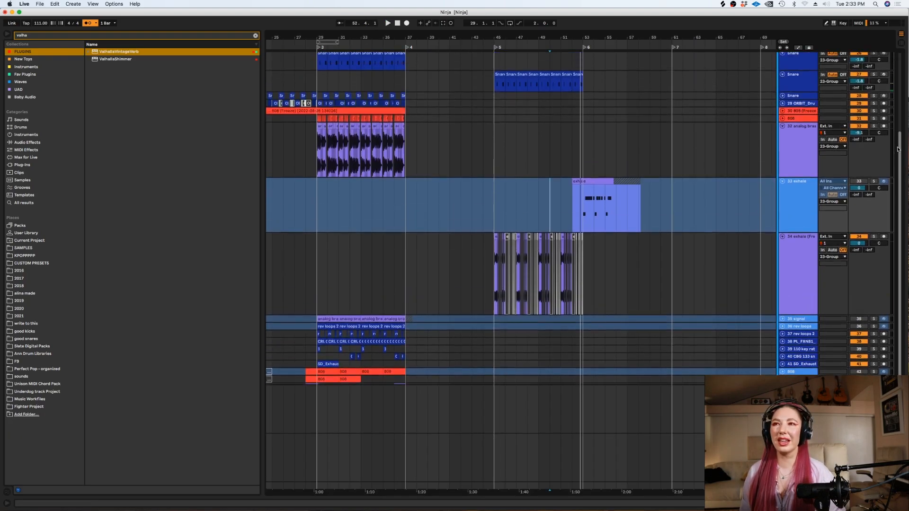
pyautogui.click(317, 161)
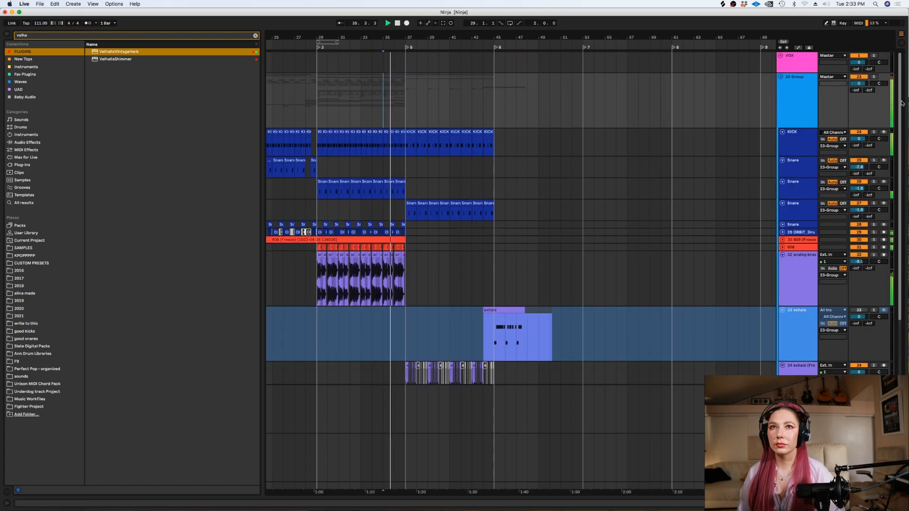
pyautogui.scroll(-4, 419, 98)
pyautogui.click(426, 176)
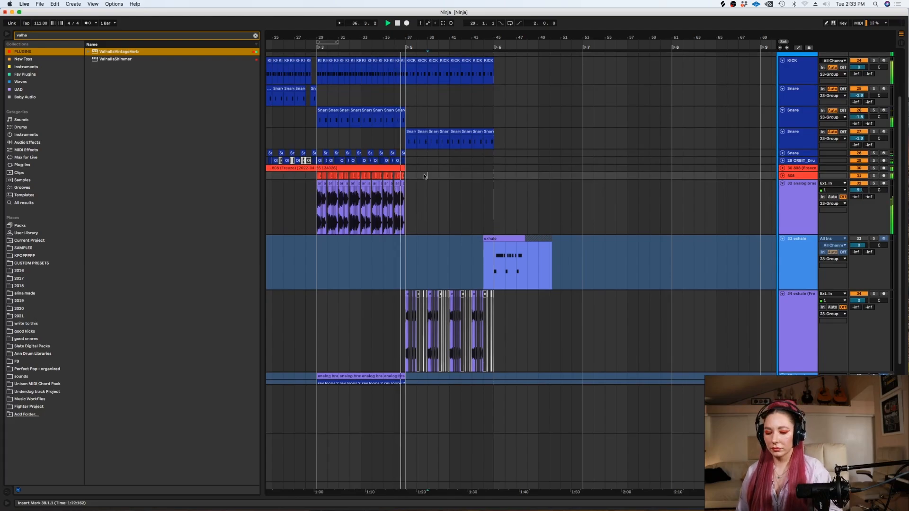
# - Duplicate the KICK track and stop playback
pyautogui.press('+')
pyautogui.scroll(2, 805, 101)
pyautogui.click(804, 102)
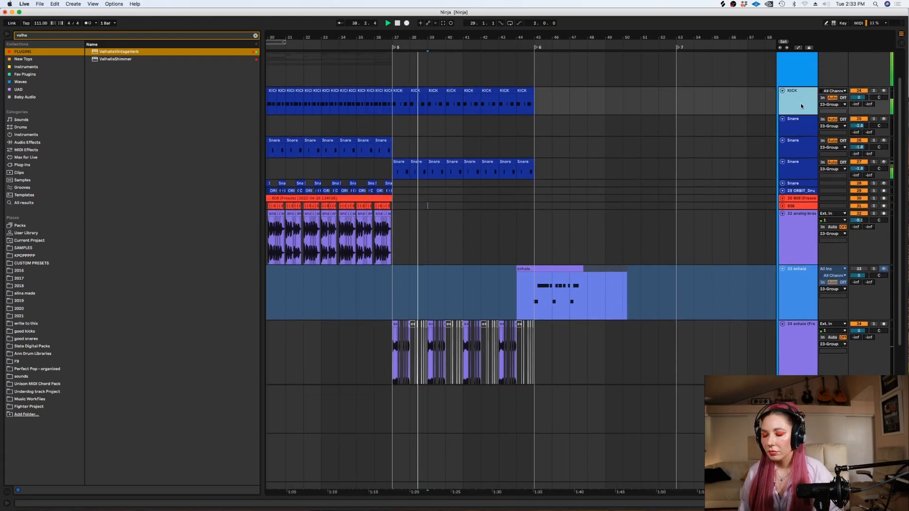
pyautogui.press('super+d')
pyautogui.press('space')
# - Delete all clips before bar 37 on the duplicated KICK track
pyautogui.click(510, 135)
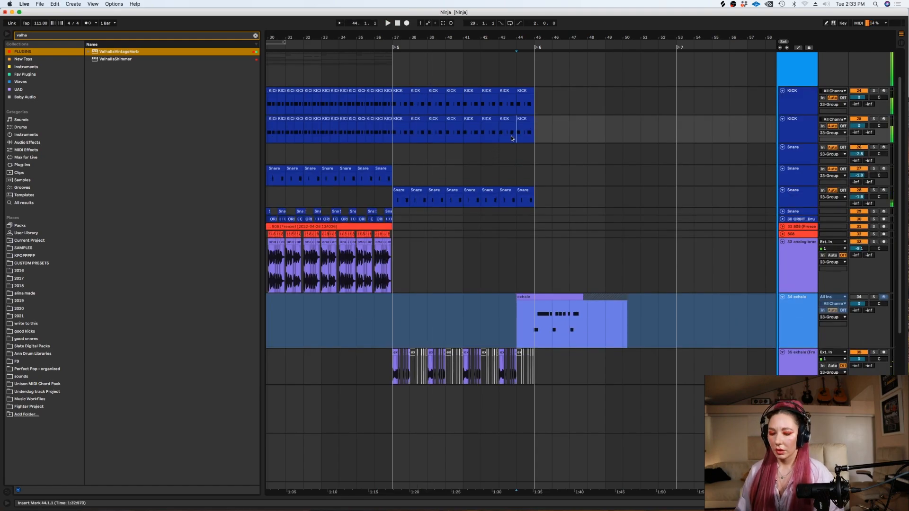
pyautogui.press('-')
pyautogui.press('-')
pyautogui.moveTo(467, 137); pyautogui.dragTo(314, 137)
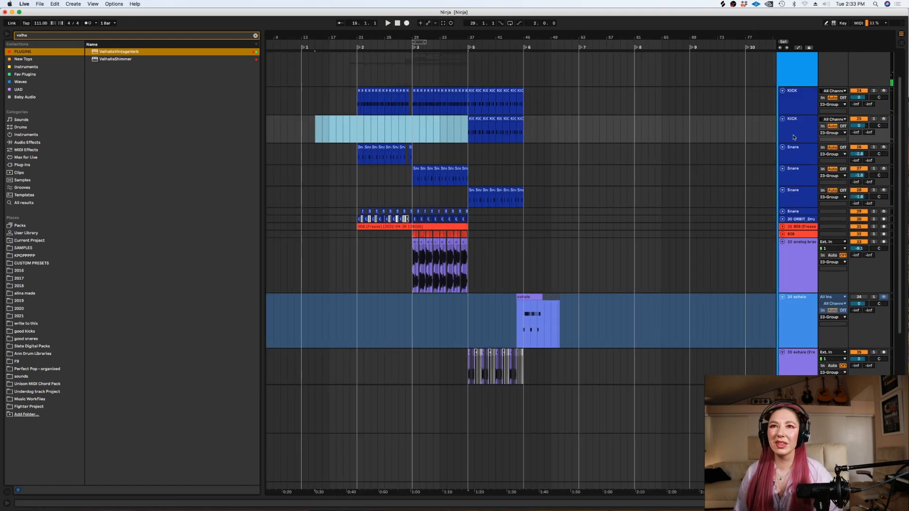
pyautogui.press('Delete')
# - Search for stomp samples, load DWILLY_stomp_04.wav into the duplicated KICK's Drum Rack and trim its start to the transient
pyautogui.click(255, 36)
pyautogui.write('stomp')
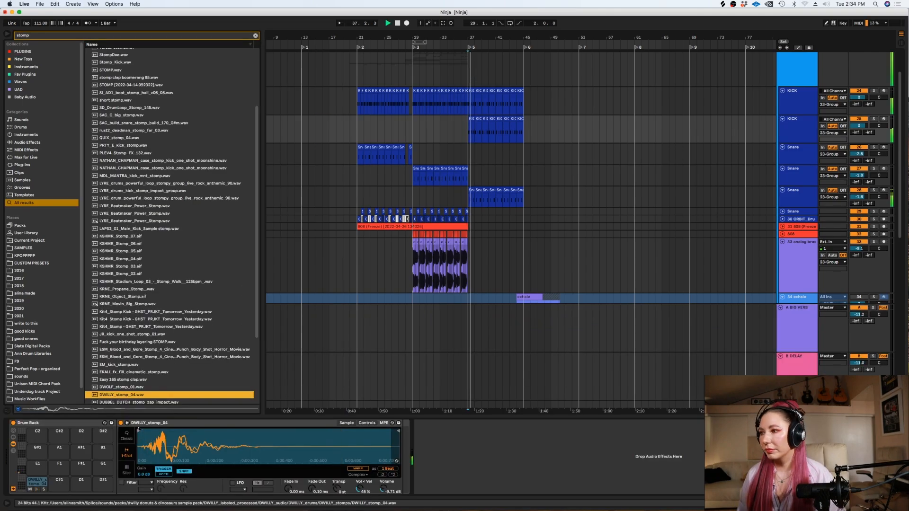
pyautogui.moveTo(138, 433); pyautogui.dragTo(168, 433)
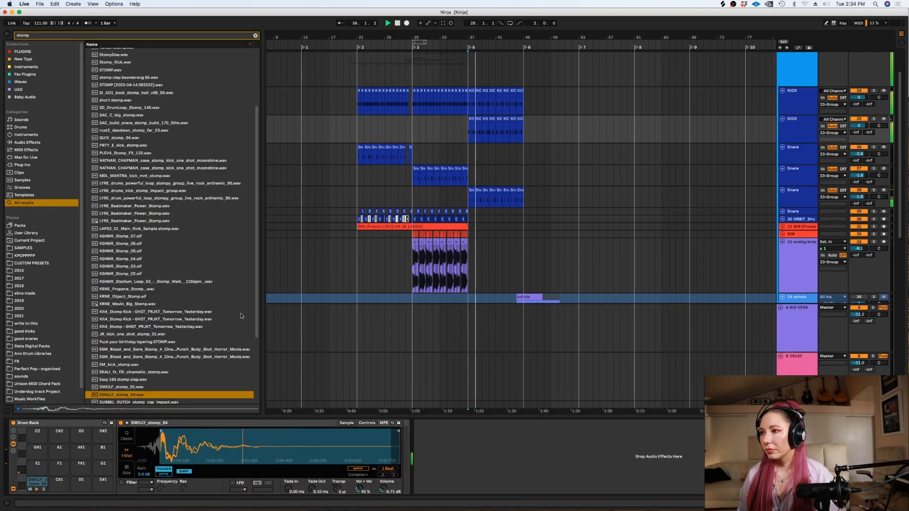
# - Stop playback and show the device chain containing the substance instrument rack and Glue Compressor from the lower tracks
pyautogui.moveTo(256, 315); pyautogui.dragTo(254, 381)
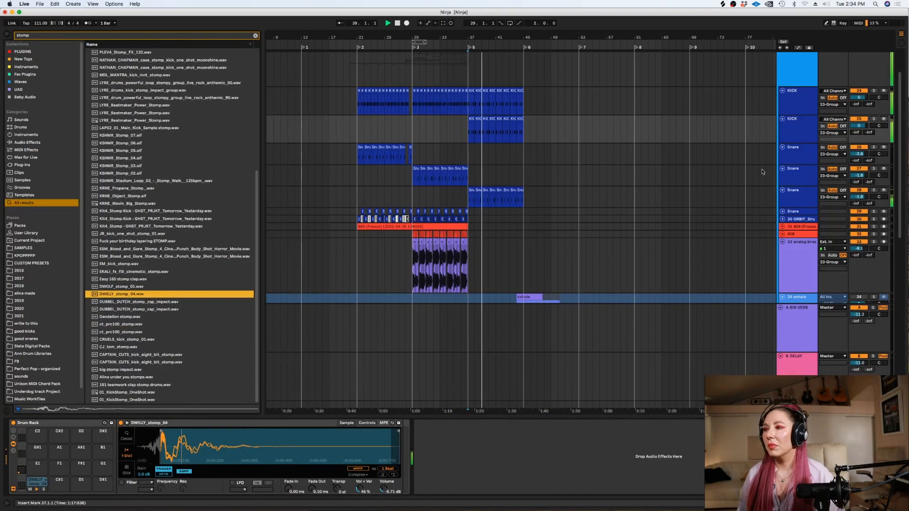
pyautogui.scroll(-5, 763, 171)
pyautogui.press('space')
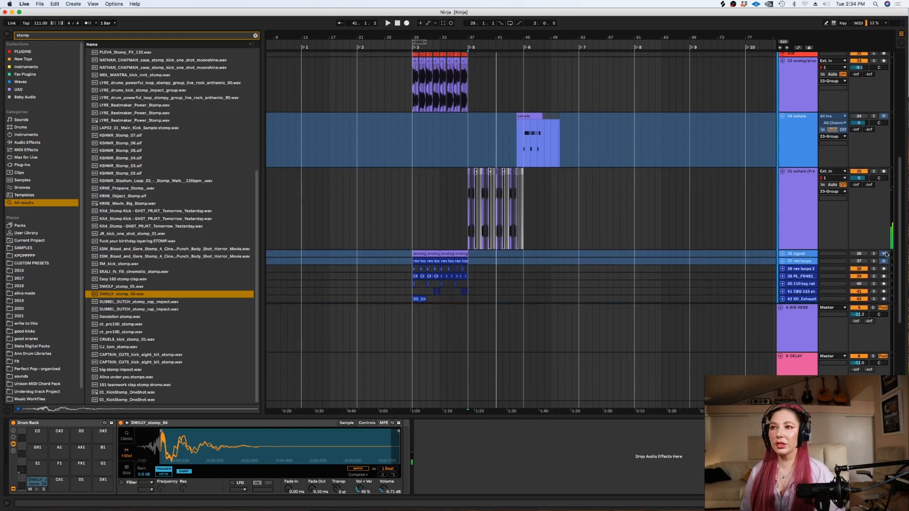
pyautogui.press('alt+super+l')
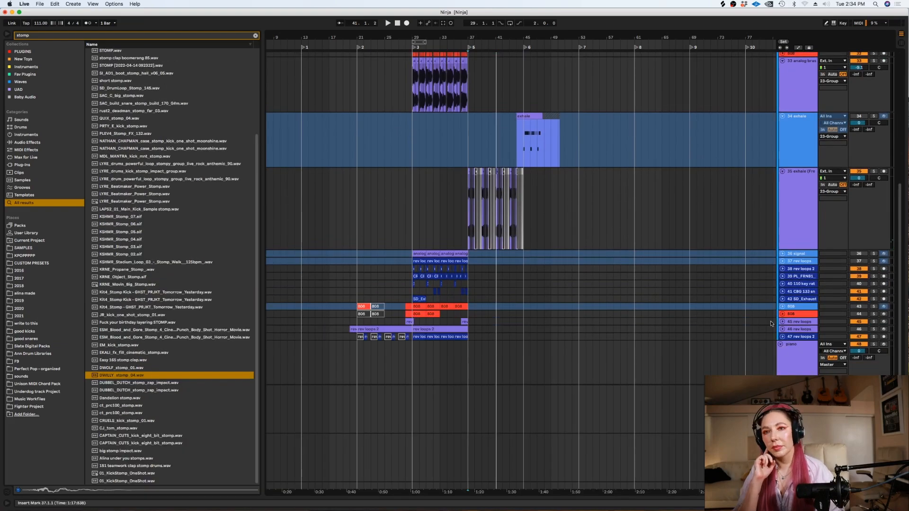
pyautogui.click(782, 314)
pyautogui.doubleClick(807, 329)
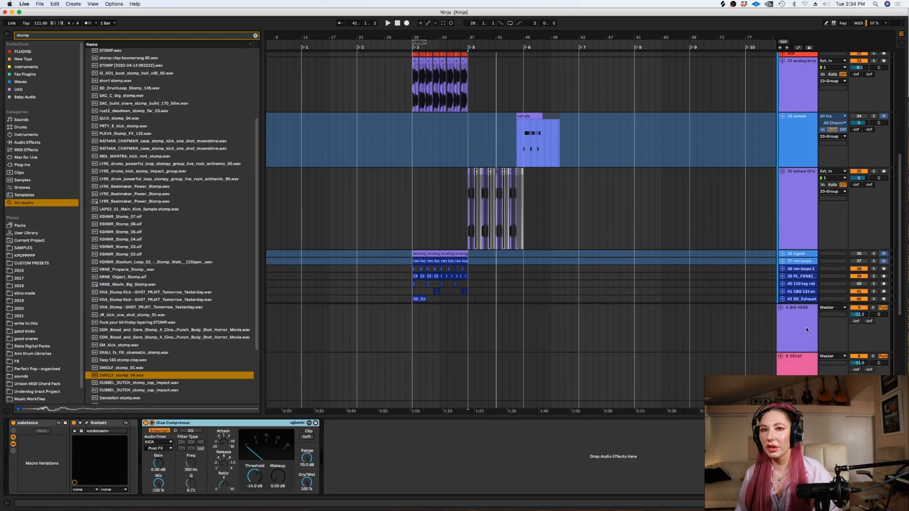
# - Fill bars 37 to 45 of the 808 track by placing and duplicating the two-bar 808 clip, and close the Kontakt window
pyautogui.scroll(-4, 797, 175)
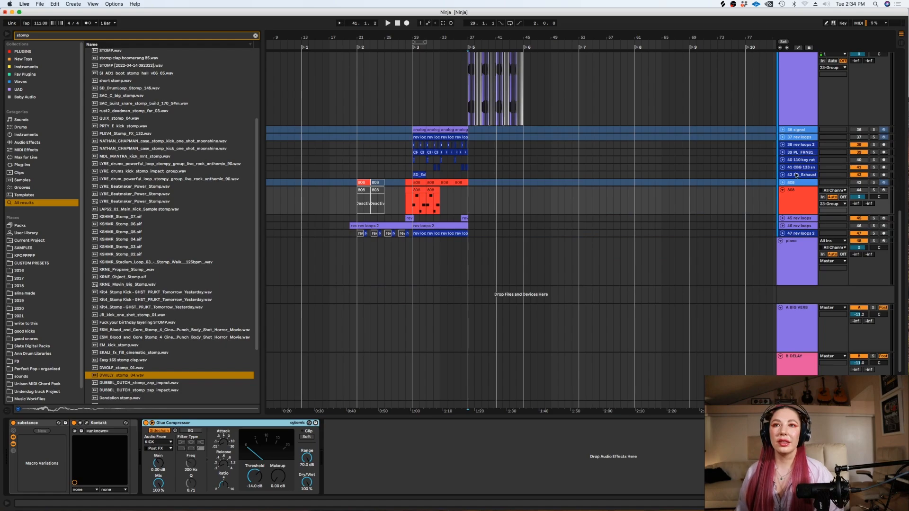
pyautogui.click(793, 208)
pyautogui.moveTo(413, 207); pyautogui.dragTo(453, 209)
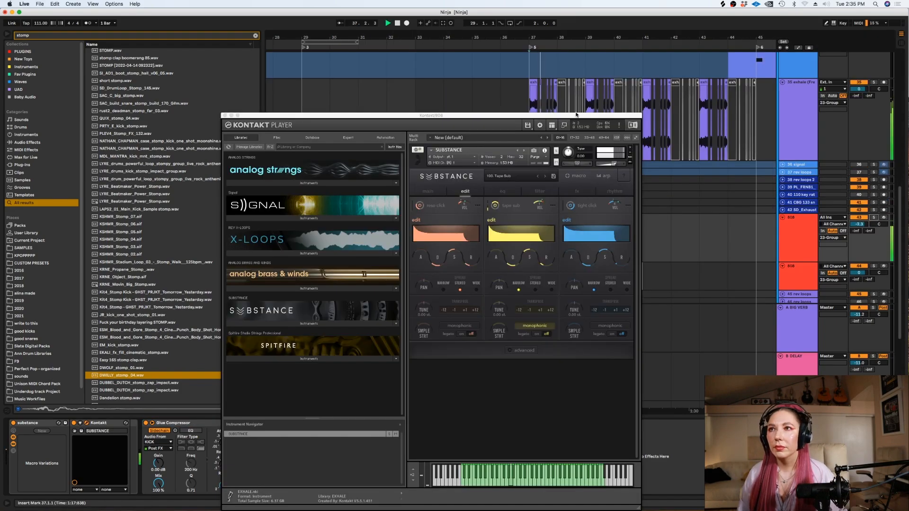
pyautogui.moveTo(591, 107); pyautogui.dragTo(590, 347)
pyautogui.click(558, 218)
pyautogui.press('super+d')
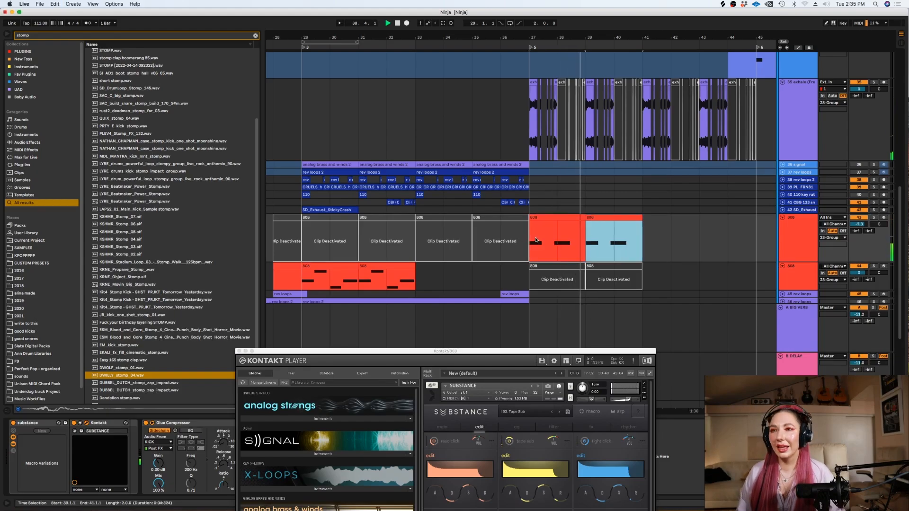
pyautogui.click(239, 352)
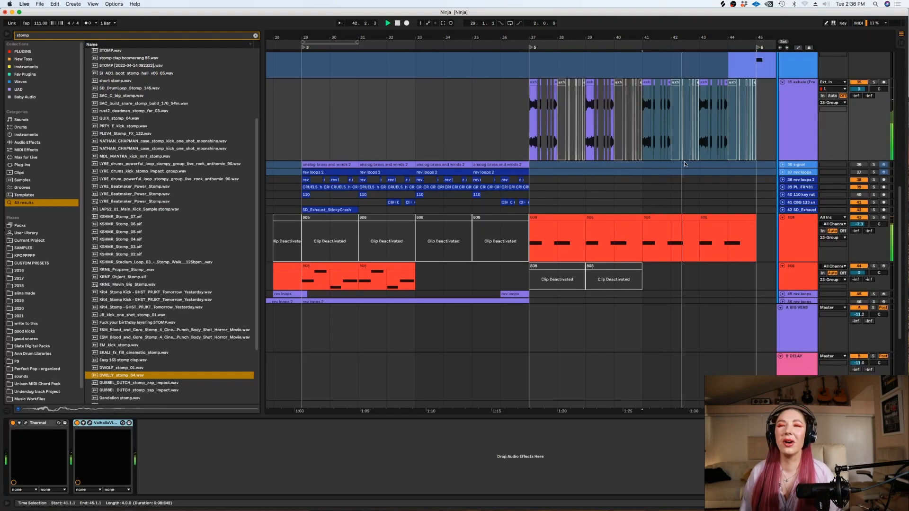
# - Split off the end of the exhale (Freeze) clip at bar 41, from 41.1.4 to 41.2.1, and detune that slice downward
pyautogui.click(648, 114)
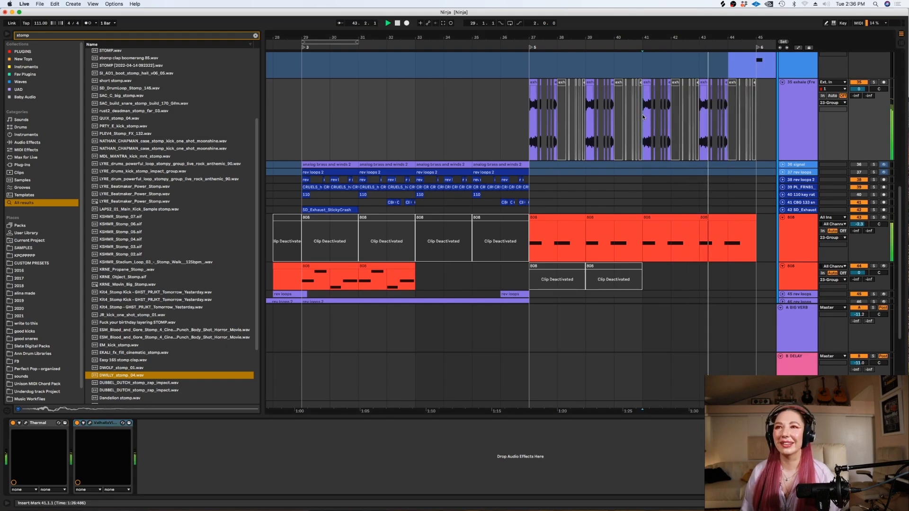
pyautogui.press('+')
pyautogui.press('+')
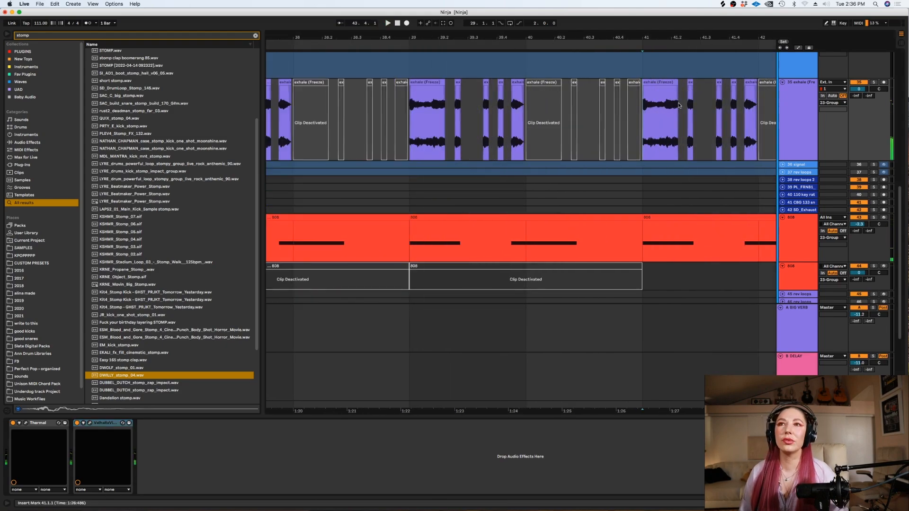
pyautogui.moveTo(678, 105); pyautogui.dragTo(666, 106)
pyautogui.press('space')
pyautogui.press('space')
pyautogui.press('space')
pyautogui.press('space')
pyautogui.press('space')
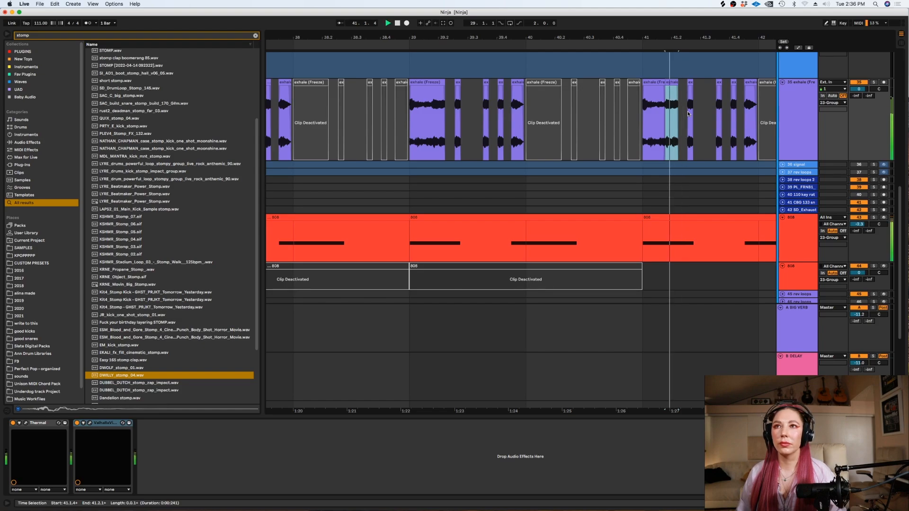
pyautogui.doubleClick(671, 83)
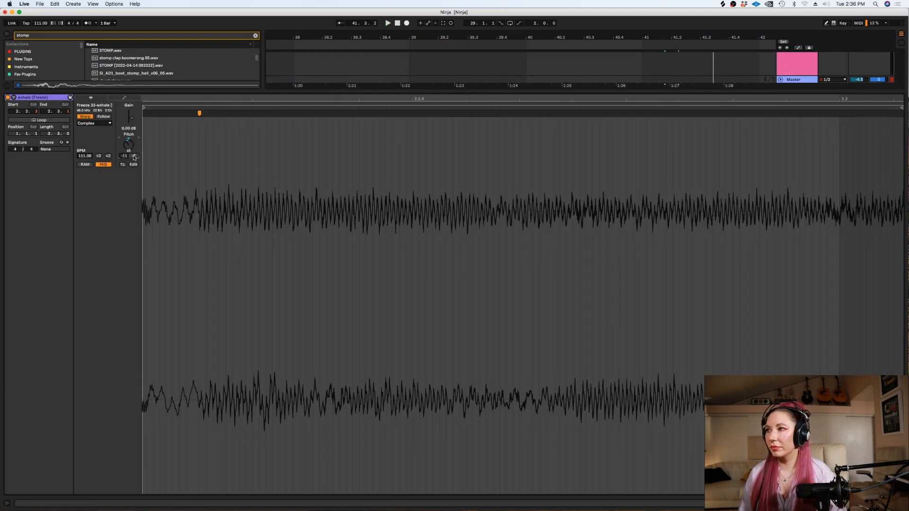
pyautogui.press('space')
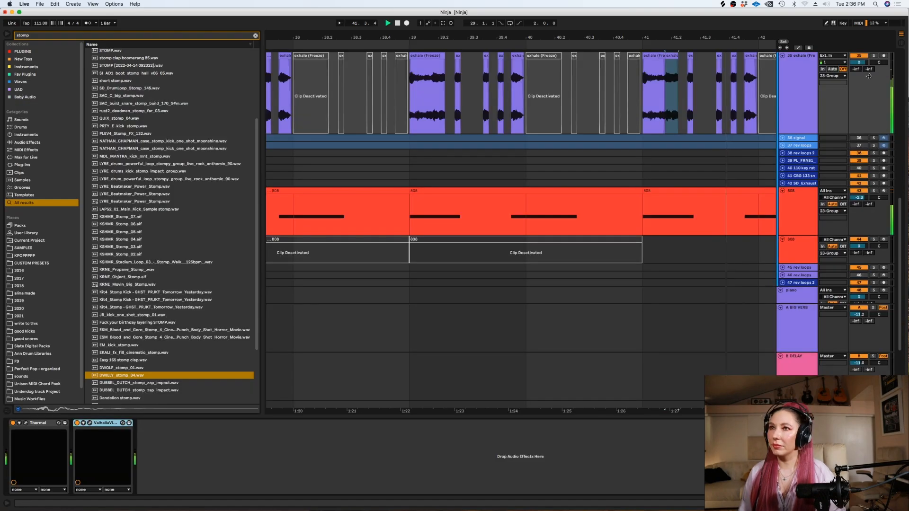
# - Select the four short exhale slices that follow in bar 41 and set their fine transposition to -24 ct
pyautogui.hotkey('shift', 'Tab')
pyautogui.press('space')
pyautogui.moveTo(687, 79); pyautogui.dragTo(760, 76)
pyautogui.hotkey('shift', 'Tab')
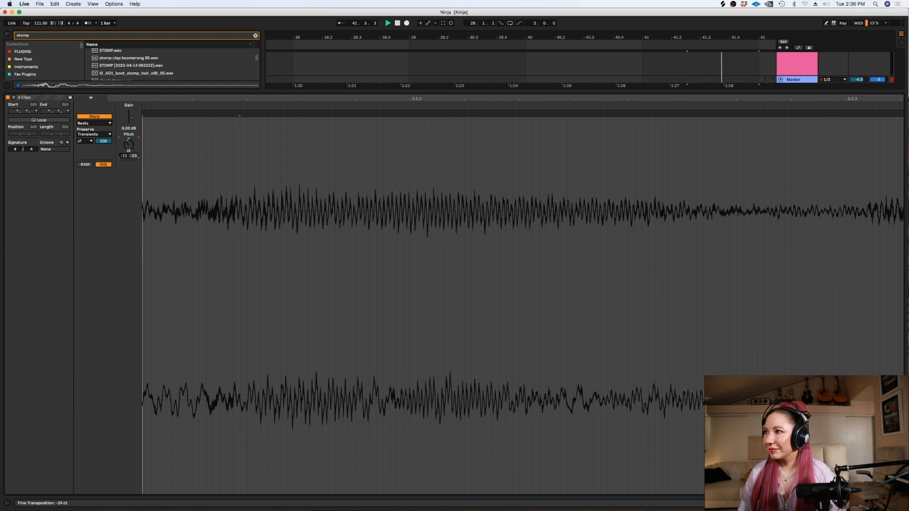
pyautogui.hotkey('shift', 'Tab')
# - Lower the pitch of the last exhale slice before bar 42 to the -12 semitone range and play it back
pyautogui.click(753, 90)
pyautogui.click(751, 78)
pyautogui.hotkey('shift', 'Tab')
pyautogui.press('space')
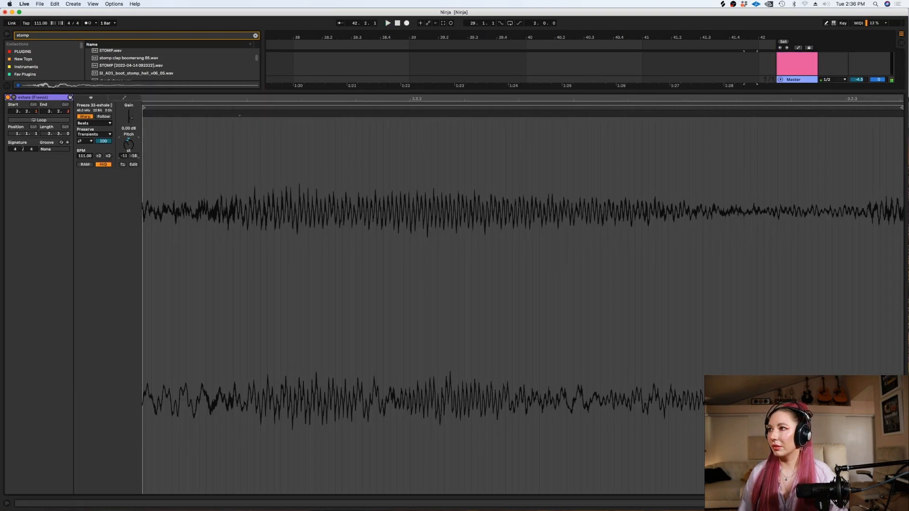
pyautogui.moveTo(134, 156); pyautogui.dragTo(136, 157)
pyautogui.press('space')
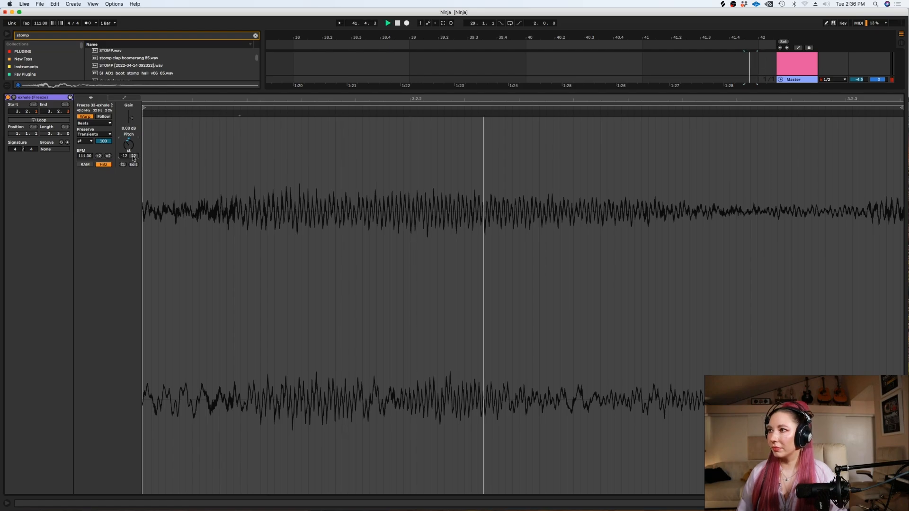
pyautogui.hotkey('shift', 'Tab')
pyautogui.press('space')
pyautogui.click(496, 110)
pyautogui.press('-')
pyautogui.press('-')
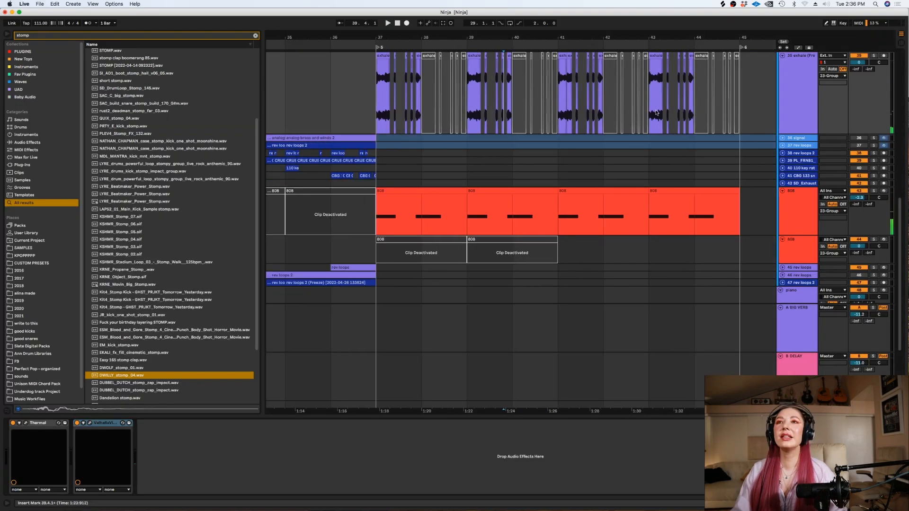
# - Clear bars 41 to 45 of the exhale (Freeze) track, refill them with duplicated chops and play the section
pyautogui.scroll(2, 776, 151)
pyautogui.rightClick(766, 158)
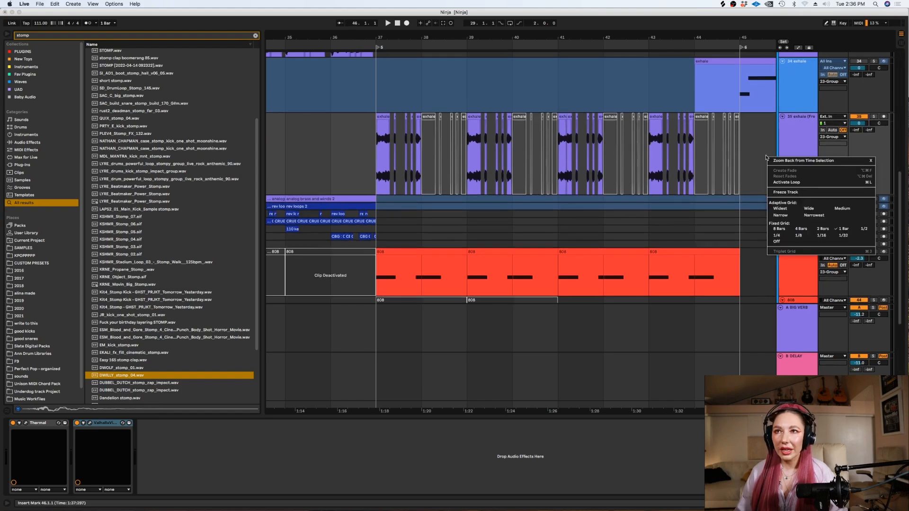
pyautogui.click(751, 220)
pyautogui.moveTo(748, 150); pyautogui.dragTo(557, 157)
pyautogui.press('Delete')
pyautogui.hotkey('ctrl', 'd')
pyautogui.press('space')
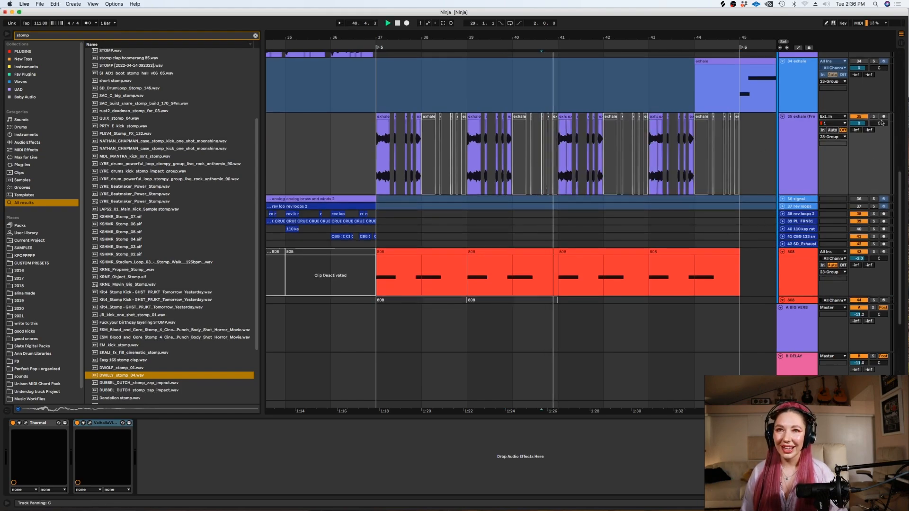
# - Fold the 23 Group and view the whole arrangement around the new section ending at bar 45
pyautogui.scroll(-4, 661, 308)
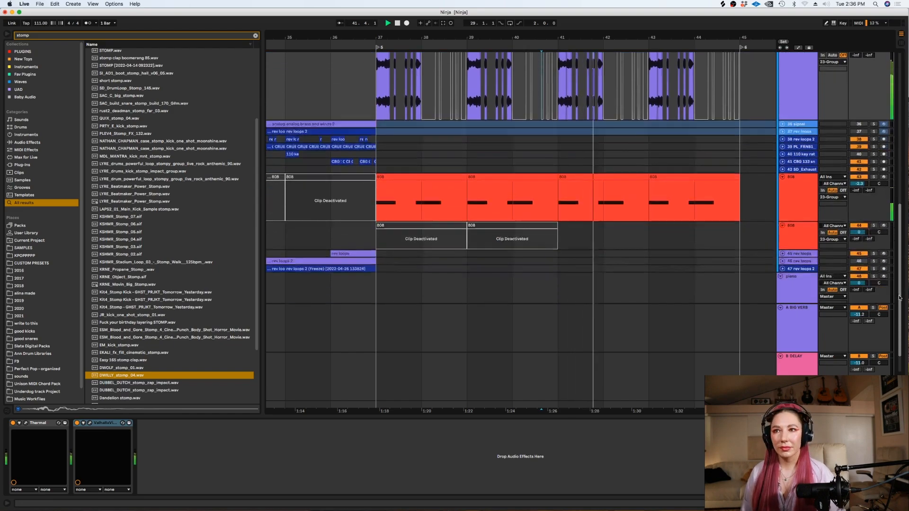
pyautogui.click(661, 308)
pyautogui.press('-')
pyautogui.press('-')
pyautogui.press('-')
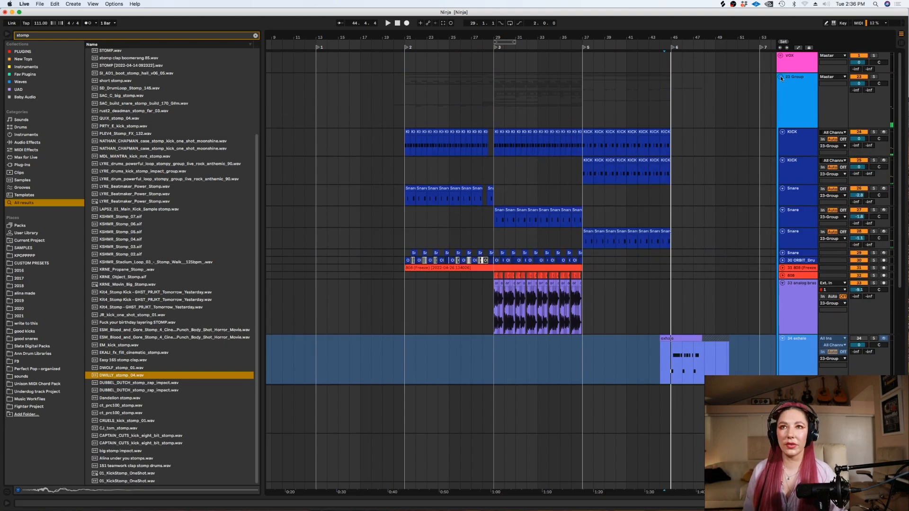
pyautogui.click(781, 78)
pyautogui.click(673, 92)
pyautogui.press('-')
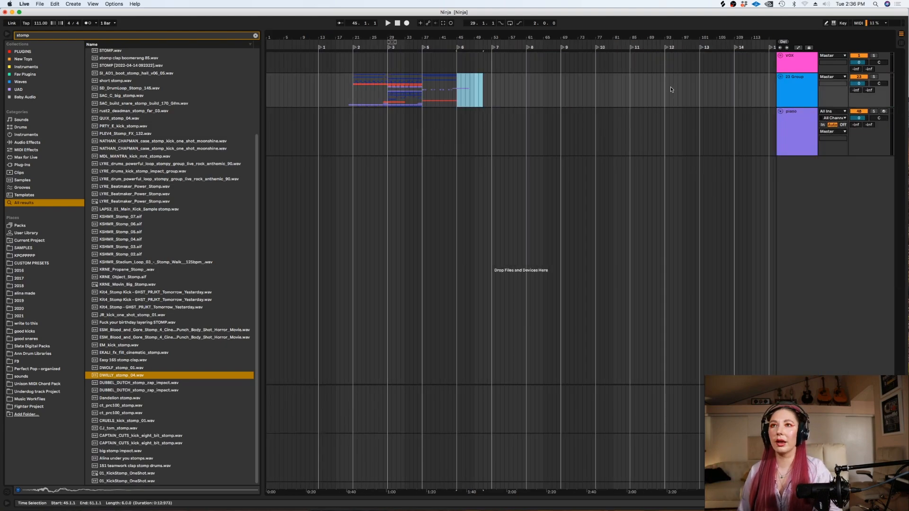
# - Unfold the 23 Group, copy track 39's CRUELS hi-hat loop clips to bar 37 for a 3.3.0 length, and play them
pyautogui.click(780, 77)
pyautogui.click(387, 199)
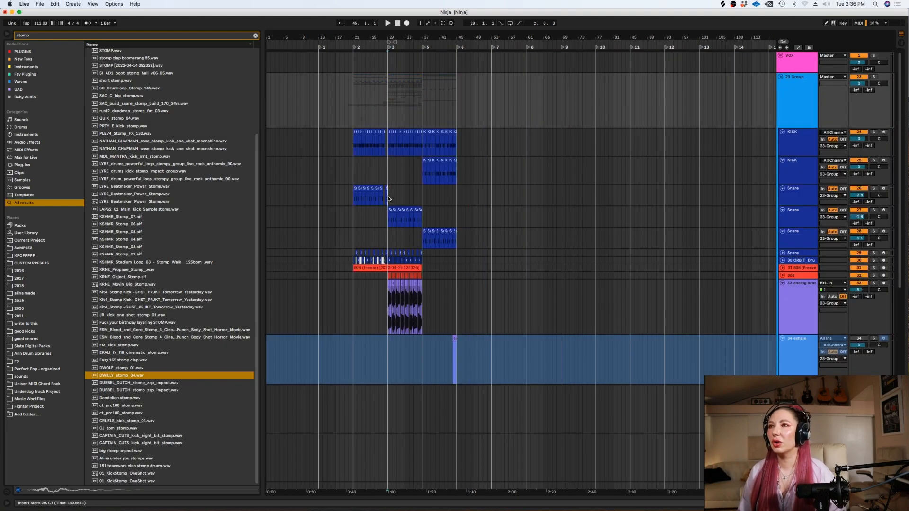
pyautogui.press('+')
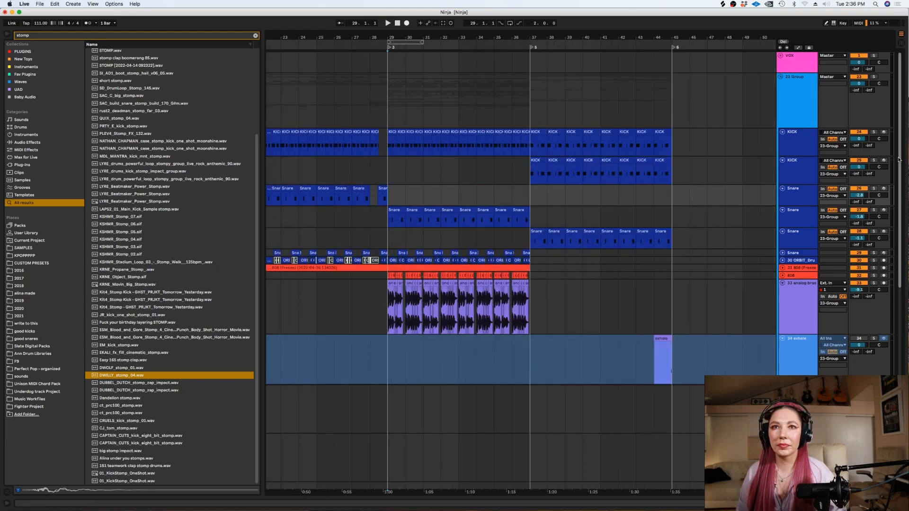
pyautogui.scroll(-10, 490, 142)
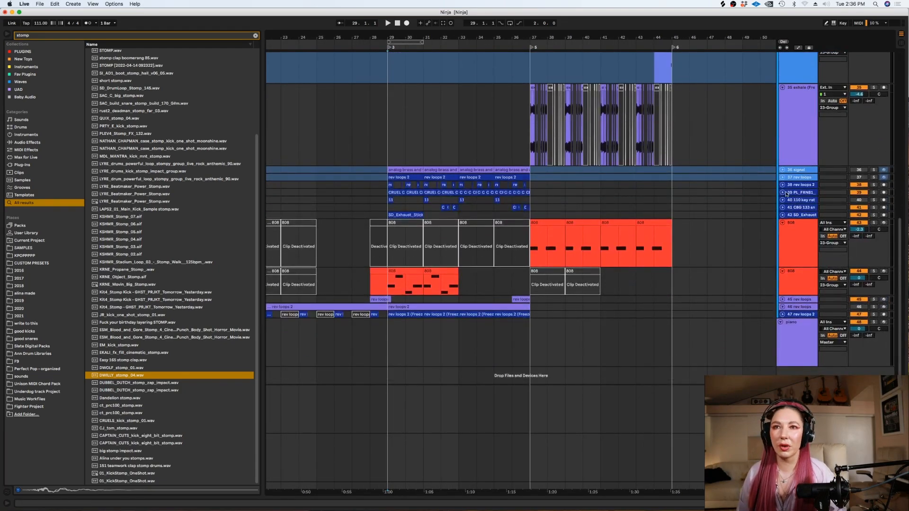
pyautogui.click(784, 192)
pyautogui.moveTo(456, 223); pyautogui.dragTo(541, 209)
pyautogui.press('space')
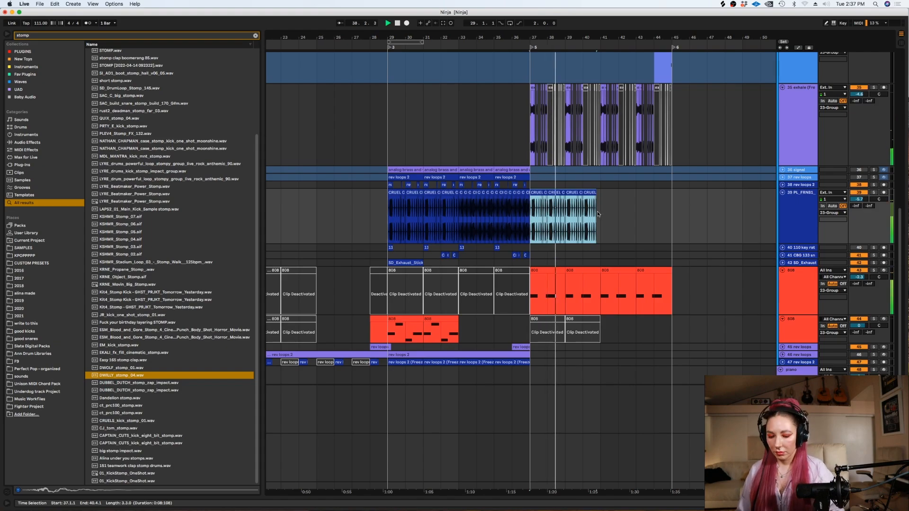
# - Select all copied hi-hat clips from bar 37 onward and show their clip settings
pyautogui.moveTo(446, 193); pyautogui.dragTo(427, 201)
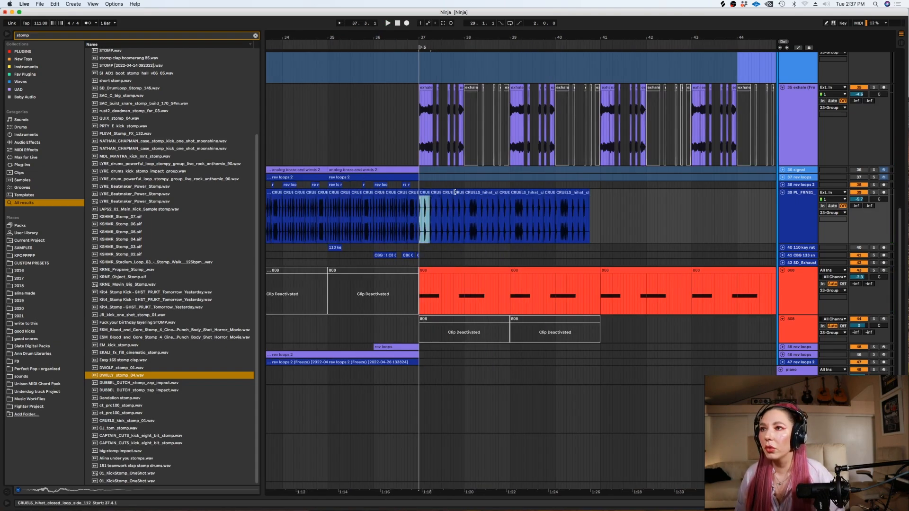
pyautogui.keyDown('shift'); pyautogui.click(542, 200); pyautogui.keyUp('shift')
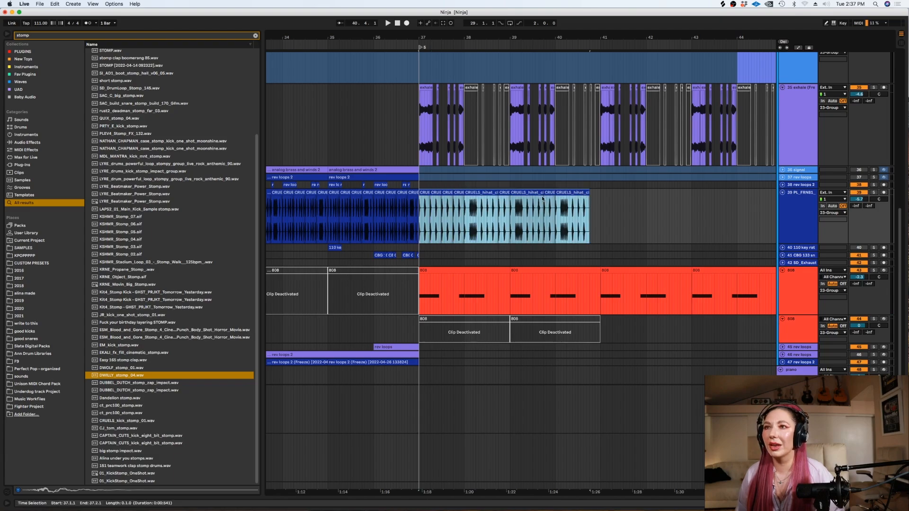
pyautogui.hotkey('shift', 'Tab')
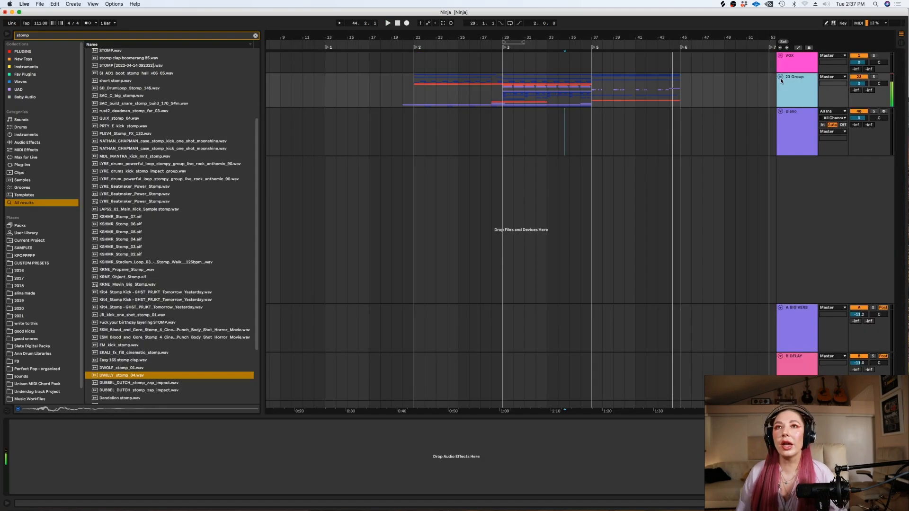
# - Fold the 23 Group, select the piano track with Keyscape and arm it for recording
pyautogui.click(779, 78)
pyautogui.click(780, 77)
pyautogui.click(788, 128)
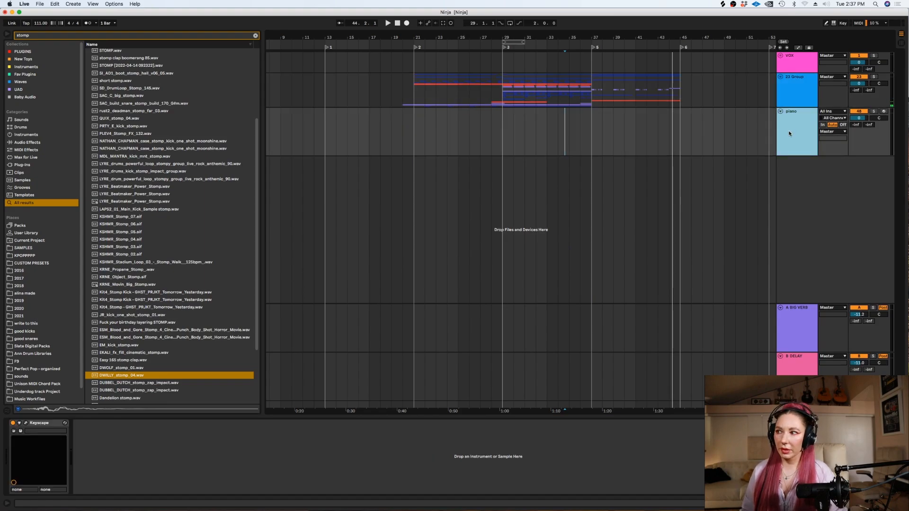
pyautogui.click(883, 111)
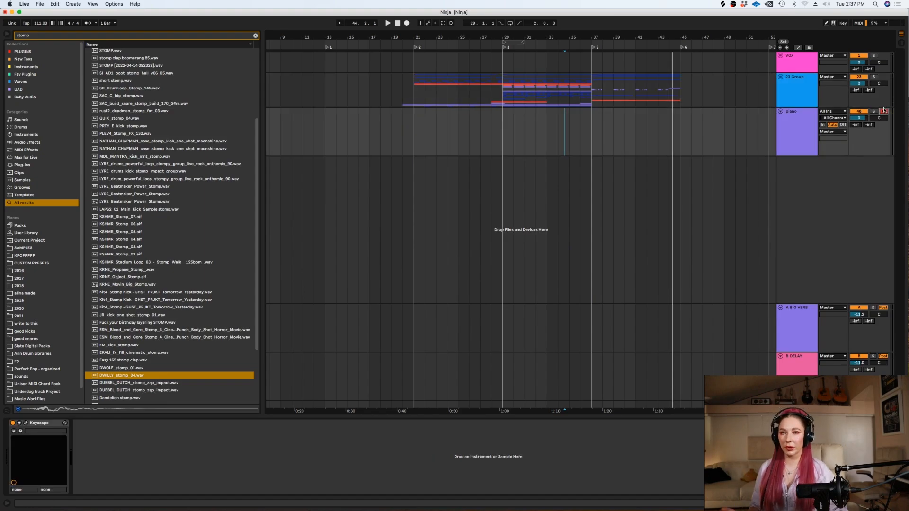
# - Switch to Chrome to view the 15-minute countdown timer, and return to Live
pyautogui.click(213, 496)
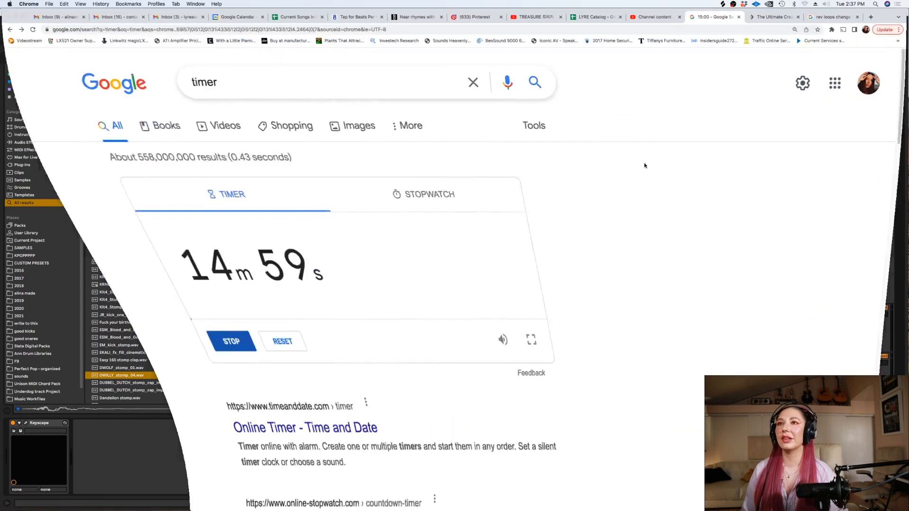
pyautogui.click(15, 16)
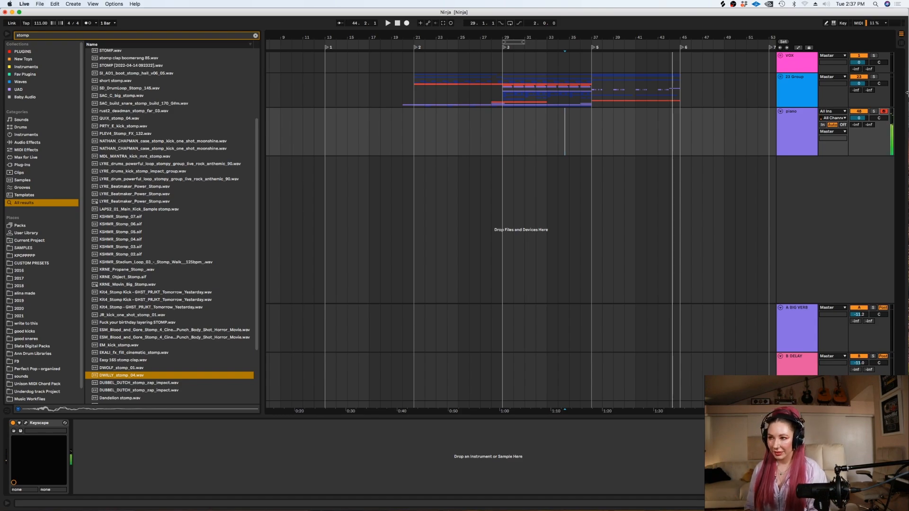
# - Clear the stomp search from the sample browser
pyautogui.click(116, 4)
pyautogui.click(119, 49)
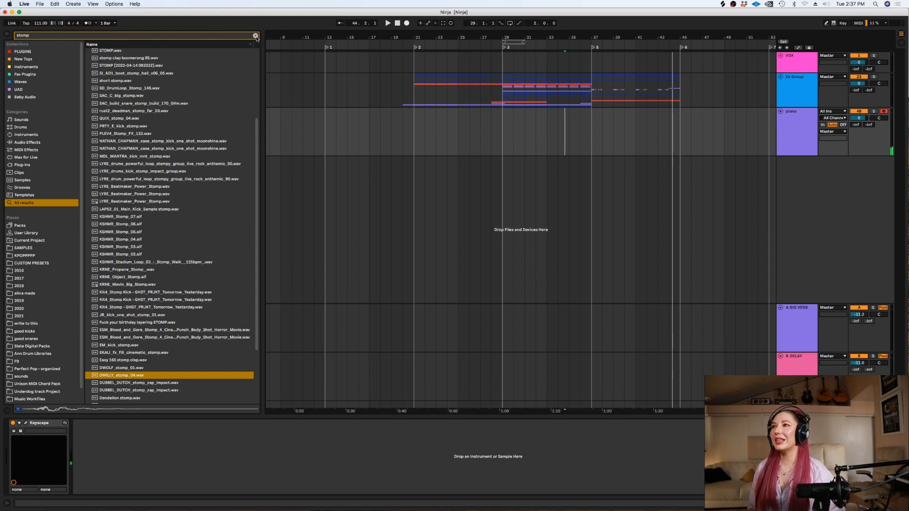
pyautogui.click(255, 36)
pyautogui.scroll(-1, 78, 238)
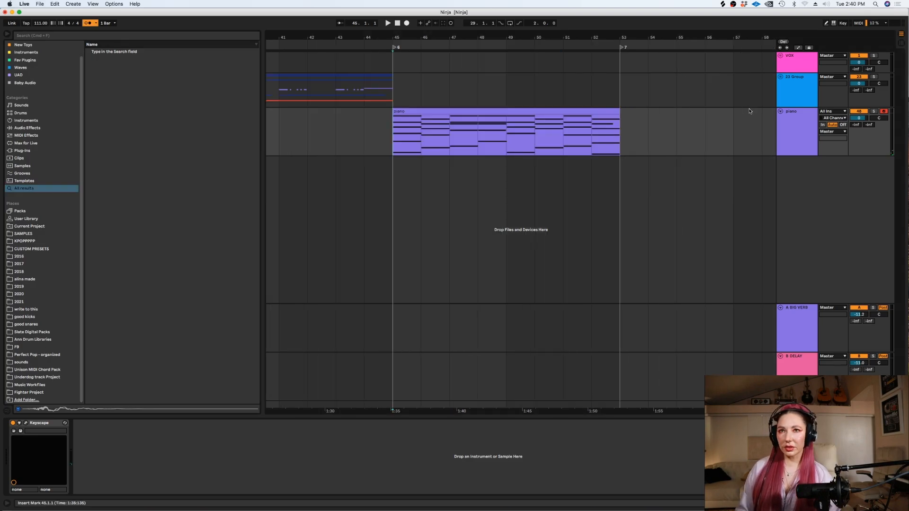
# - Play the recorded piano clip and set an eight-bar loop around it starting at bar 45
pyautogui.press('space')
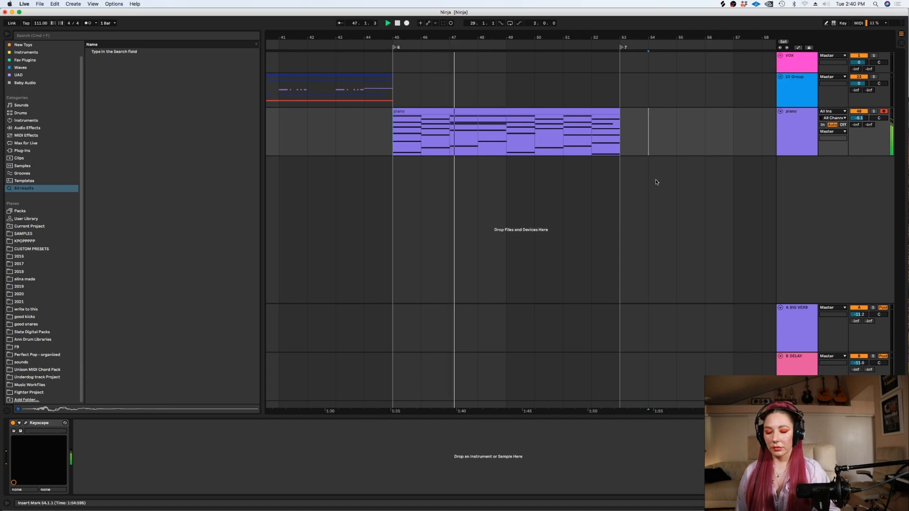
pyautogui.scroll(-3, 655, 178)
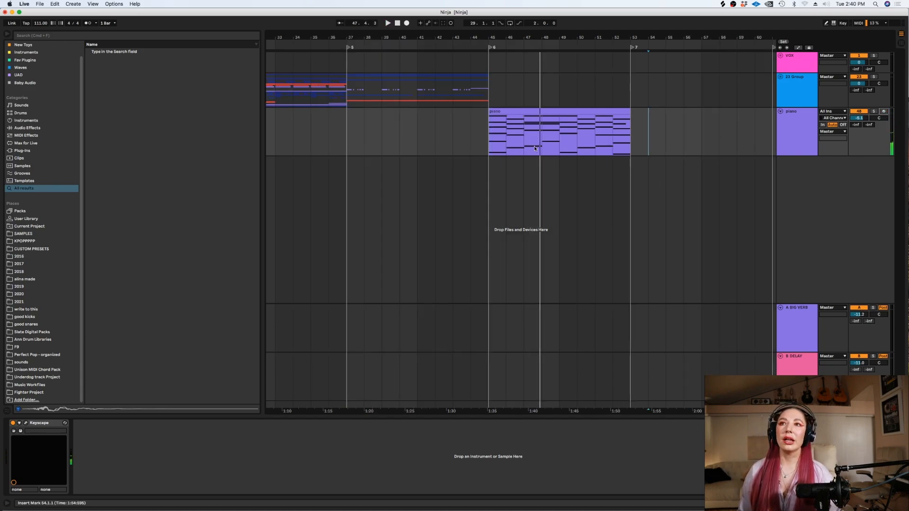
pyautogui.click(538, 118)
pyautogui.press('super+l')
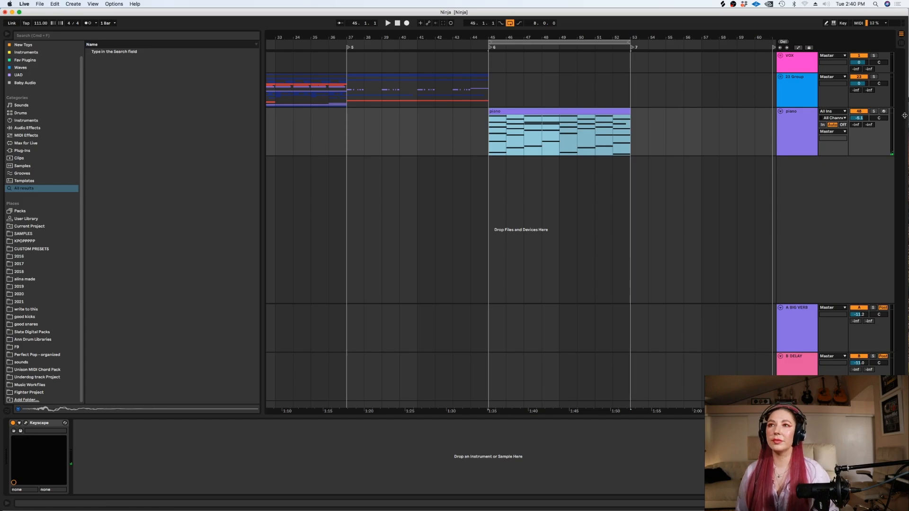
pyautogui.click(787, 147)
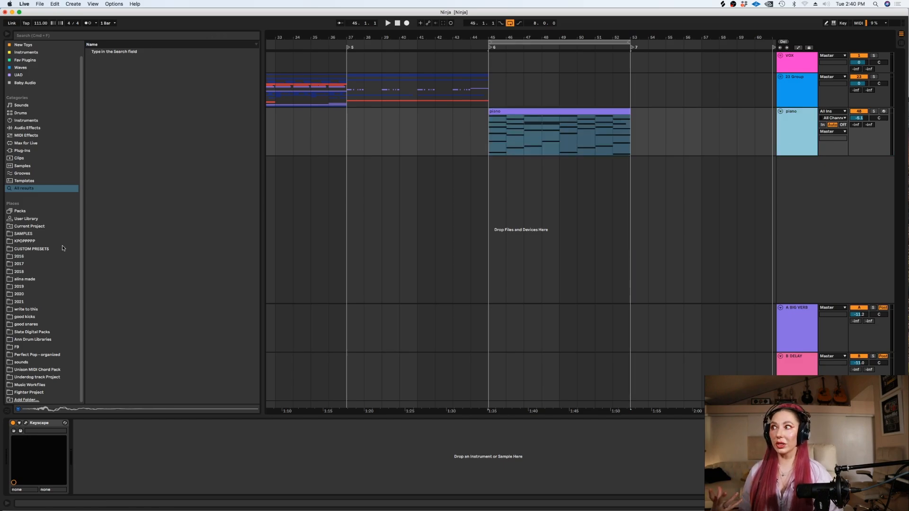
# - Load the analog strings preset from the KONTAKT INSTRUMENTS folder of the custom presets onto the piano track
pyautogui.click(29, 242)
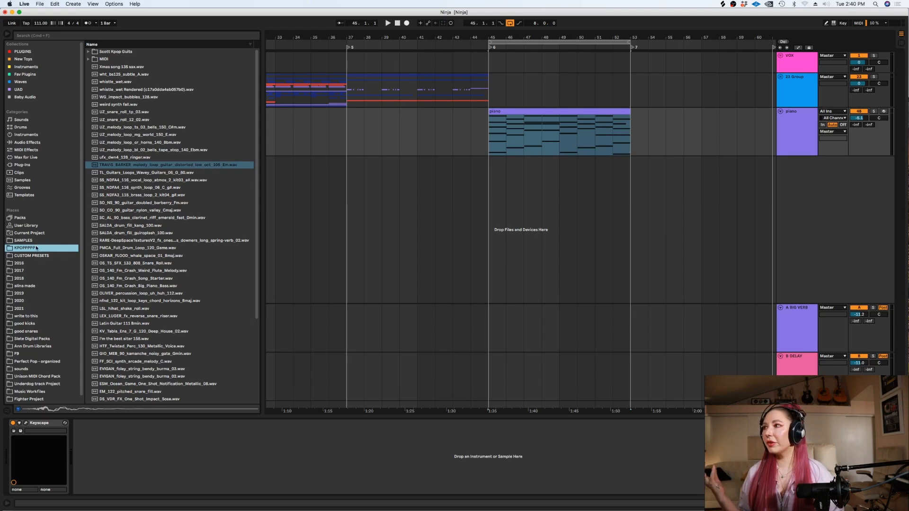
pyautogui.click(34, 241)
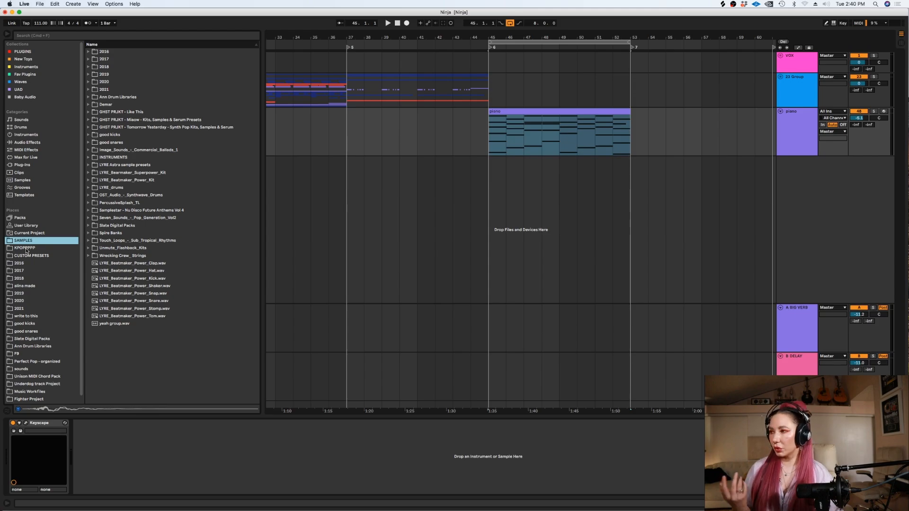
pyautogui.click(27, 248)
pyautogui.click(27, 256)
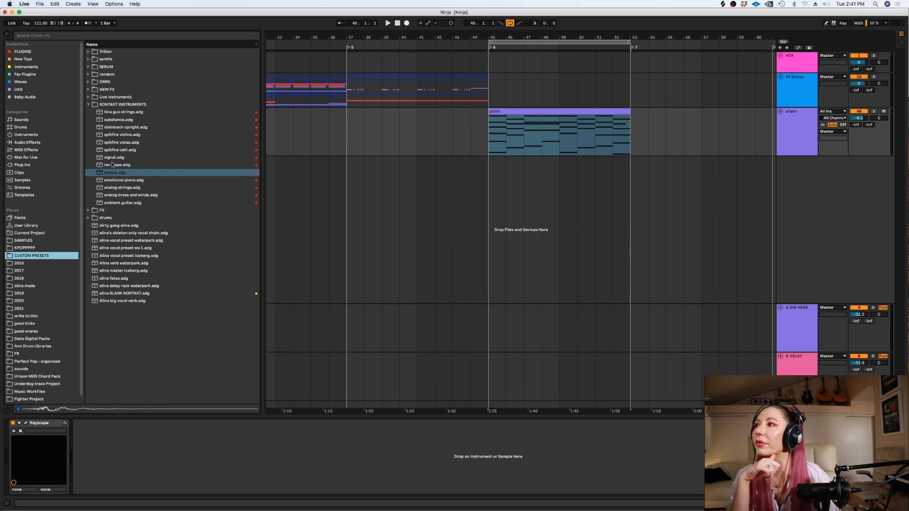
pyautogui.click(119, 188)
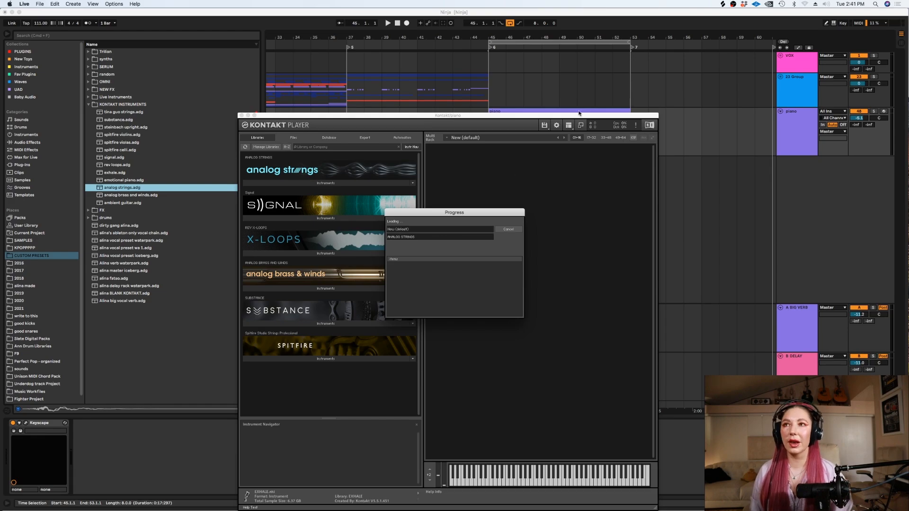
pyautogui.moveTo(566, 117); pyautogui.dragTo(624, 224)
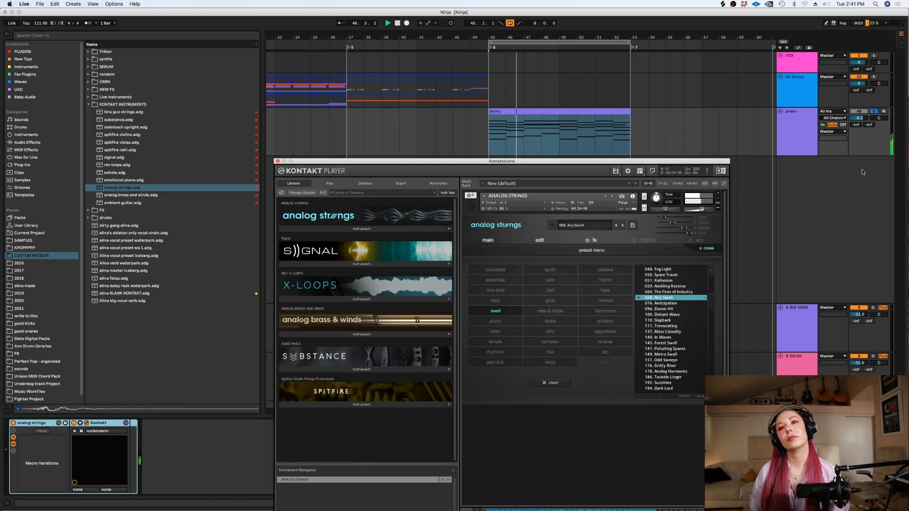
# - Shape the Airy Swell preset of Analog Strings during playback by raising tone and pitch and lowering shape slightly, and close its window
pyautogui.click(487, 240)
pyautogui.moveTo(497, 255); pyautogui.dragTo(659, 260)
pyautogui.click(502, 258)
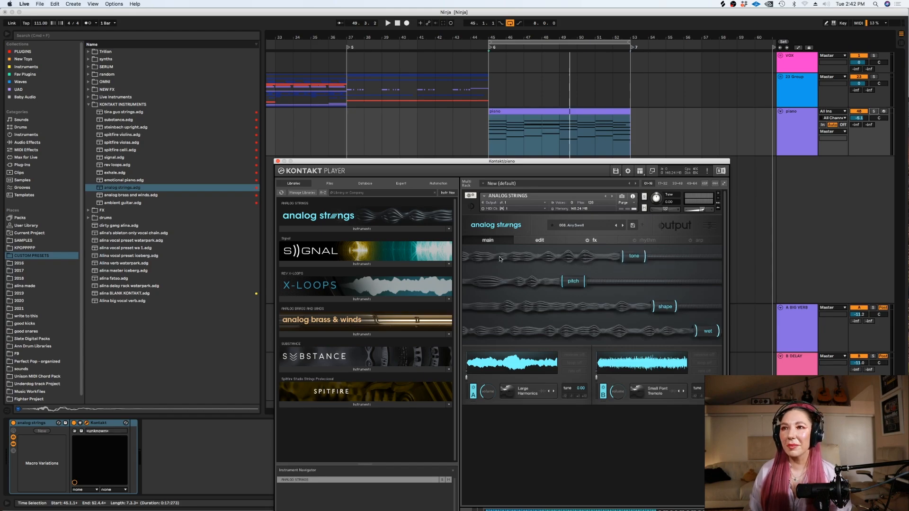
pyautogui.moveTo(503, 259); pyautogui.dragTo(650, 258)
pyautogui.press('space')
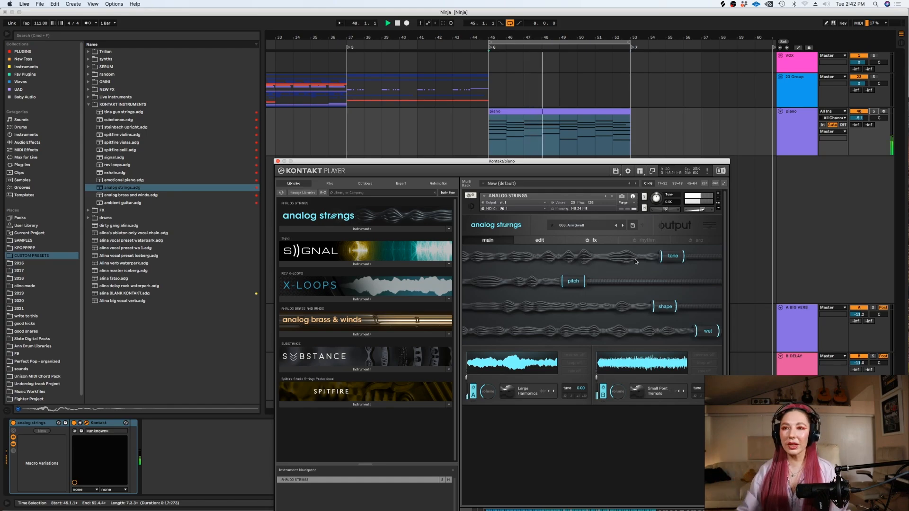
pyautogui.moveTo(665, 306)
pyautogui.mouseDown()
pyautogui.moveTo(566, 303)
pyautogui.moveTo(655, 306)
pyautogui.mouseUp()
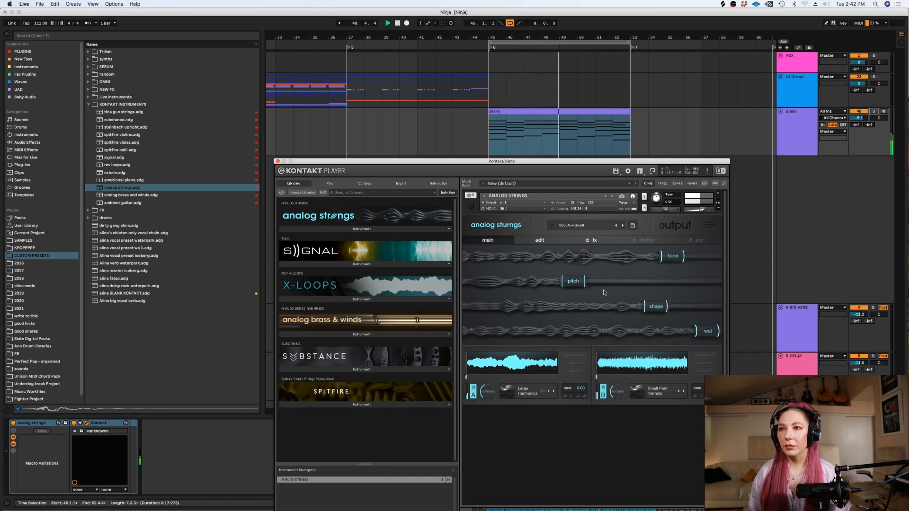
pyautogui.moveTo(574, 281); pyautogui.dragTo(619, 282)
pyautogui.moveTo(707, 331)
pyautogui.mouseDown()
pyautogui.moveTo(478, 331)
pyautogui.moveTo(704, 331)
pyautogui.mouseUp()
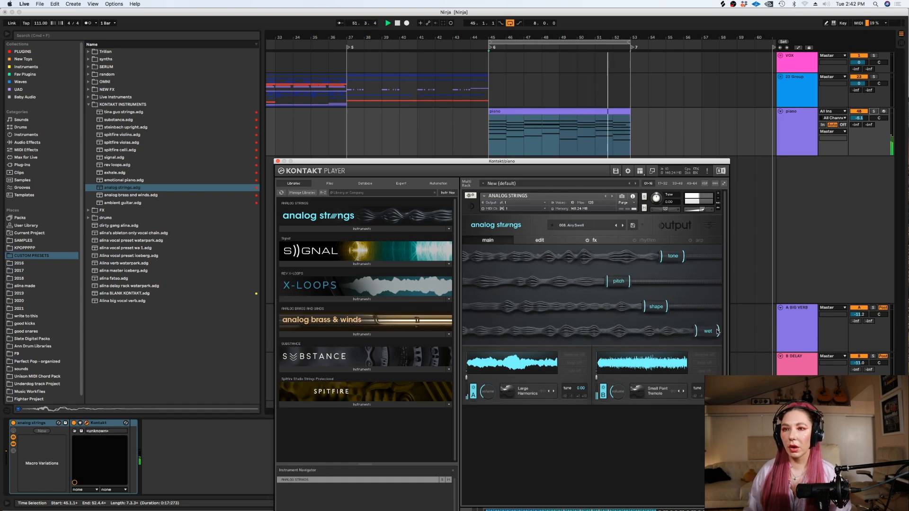
pyautogui.click(278, 161)
pyautogui.click(788, 152)
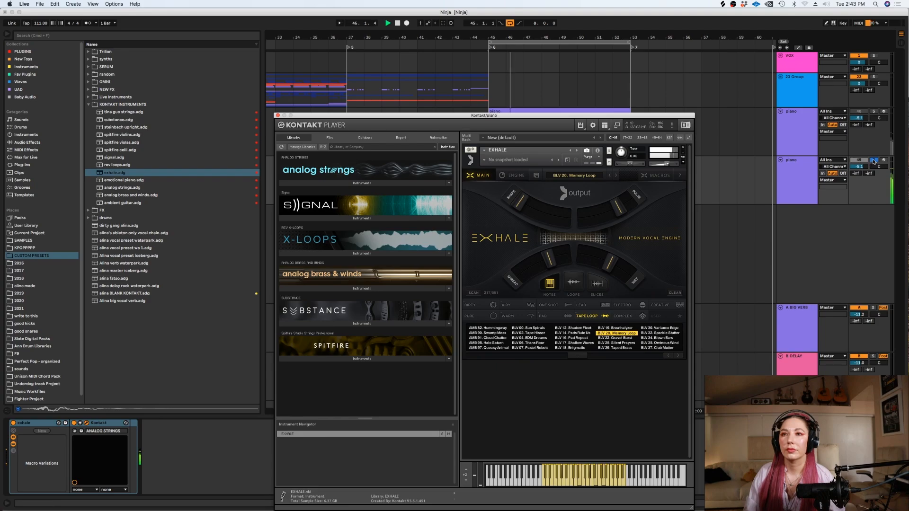
# - Unsolo the duplicated piano track with Exhale's Memory Loop, balance both piano tracks' volumes and close the Kontakt window
pyautogui.click(874, 160)
pyautogui.click(859, 160)
pyautogui.moveTo(858, 166); pyautogui.dragTo(858, 173)
pyautogui.click(858, 111)
pyautogui.moveTo(858, 118); pyautogui.dragTo(858, 112)
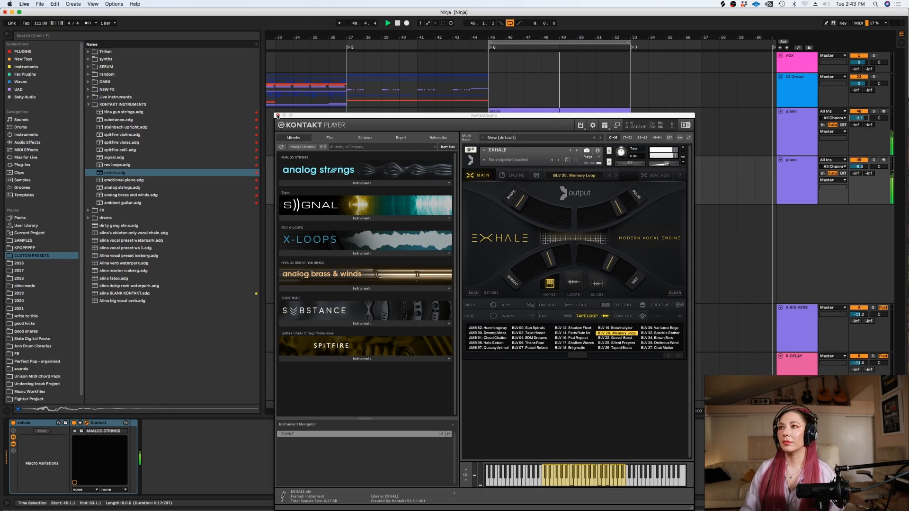
pyautogui.click(278, 115)
# - Solo the analog strings piano track, search the browser for "pancak" and add PanCake2 to the track
pyautogui.click(874, 112)
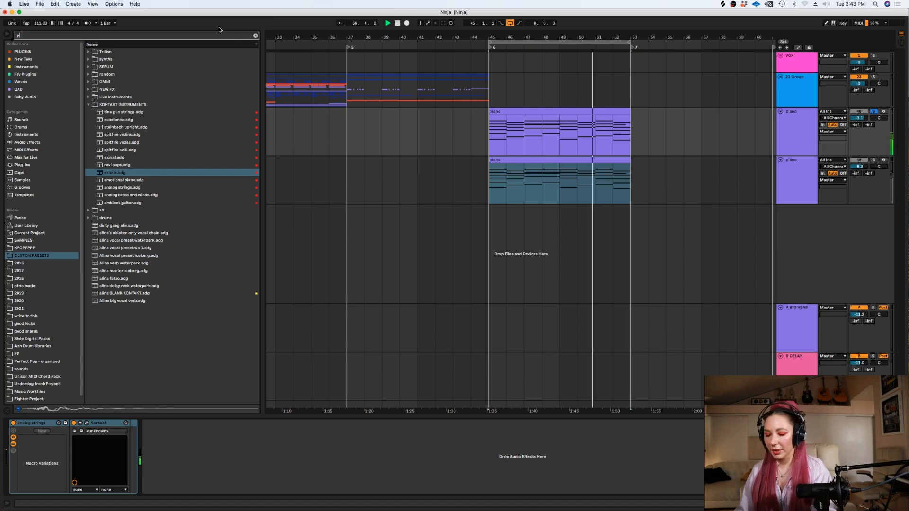
pyautogui.press('super+f')
pyautogui.write('pancak')
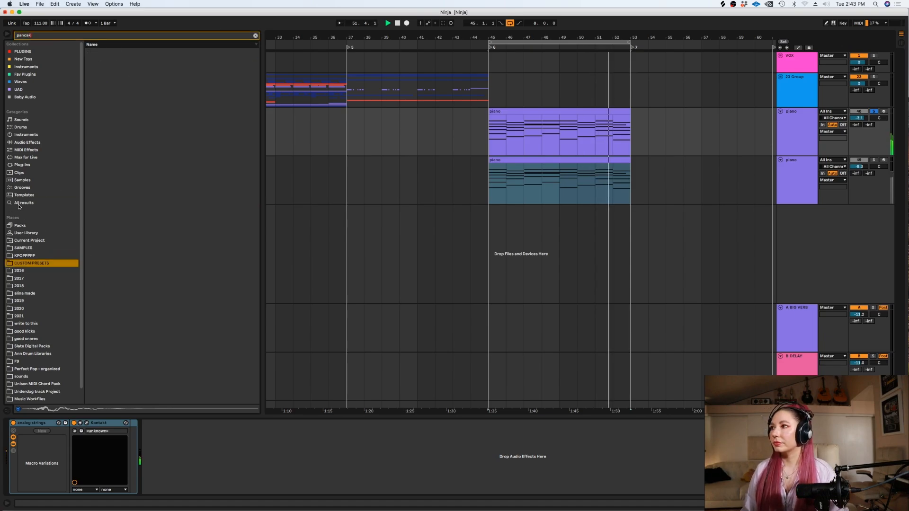
pyautogui.moveTo(132, 63); pyautogui.dragTo(509, 124)
# - Try a 1/2 rate in PanCake2, return it to 2 Bars (8/4) and set the mix to 67%
pyautogui.click(421, 151)
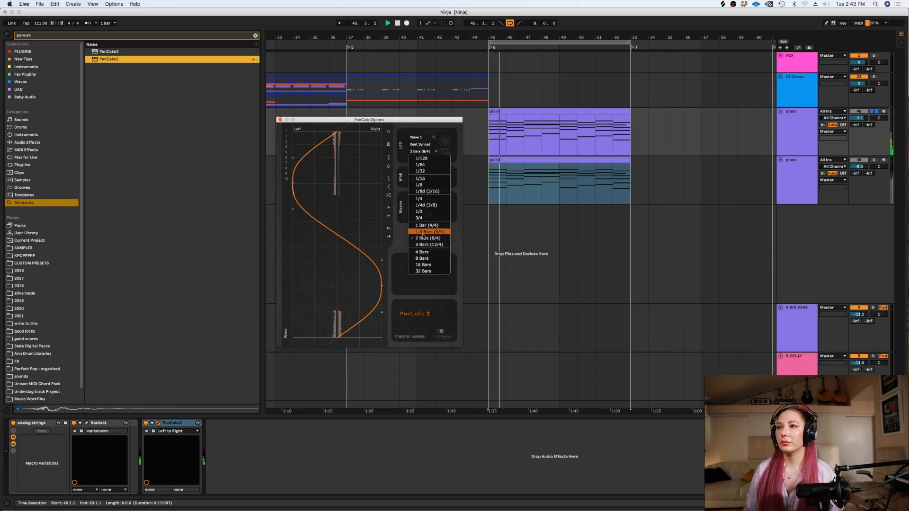
pyautogui.click(418, 211)
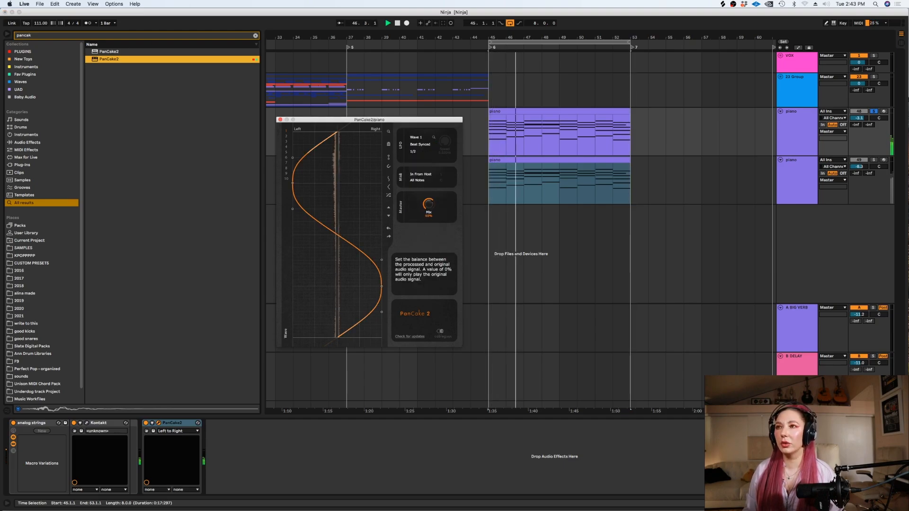
pyautogui.click(419, 151)
pyautogui.click(424, 235)
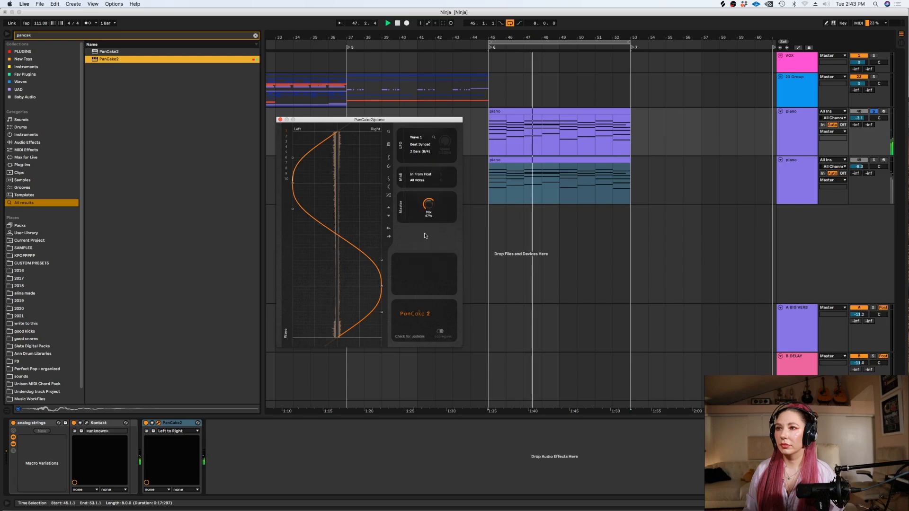
pyautogui.click(281, 120)
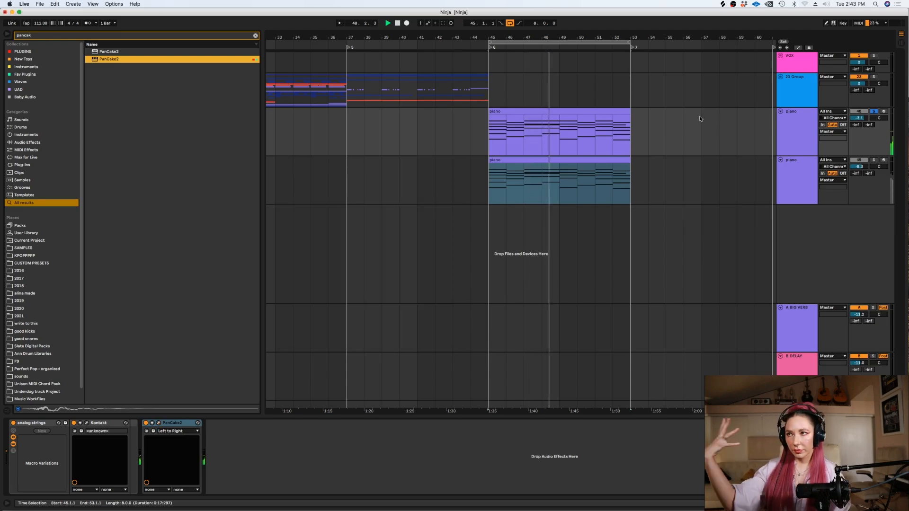
# - Solo the Exhale piano track, search the browser for "tremola", add Tremolator to the track and start playback
pyautogui.click(873, 160)
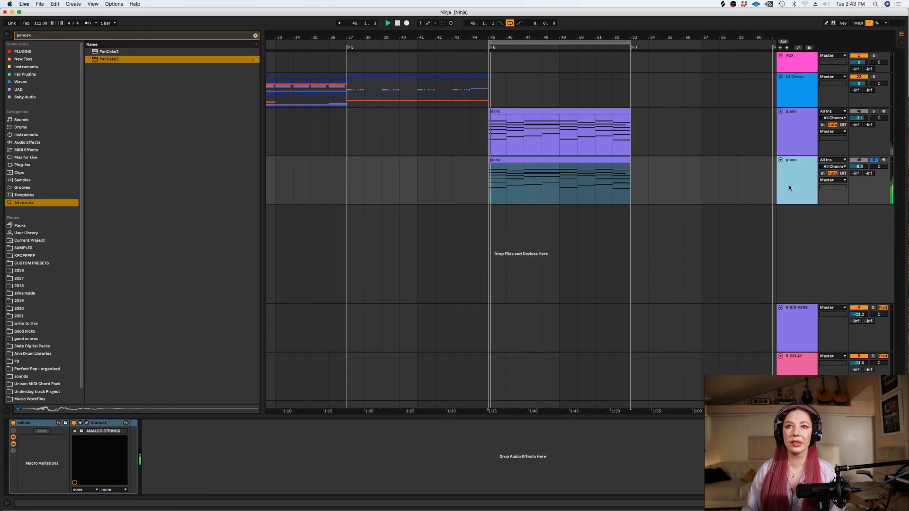
pyautogui.click(255, 35)
pyautogui.write('tremola')
pyautogui.moveTo(114, 59); pyautogui.dragTo(319, 74)
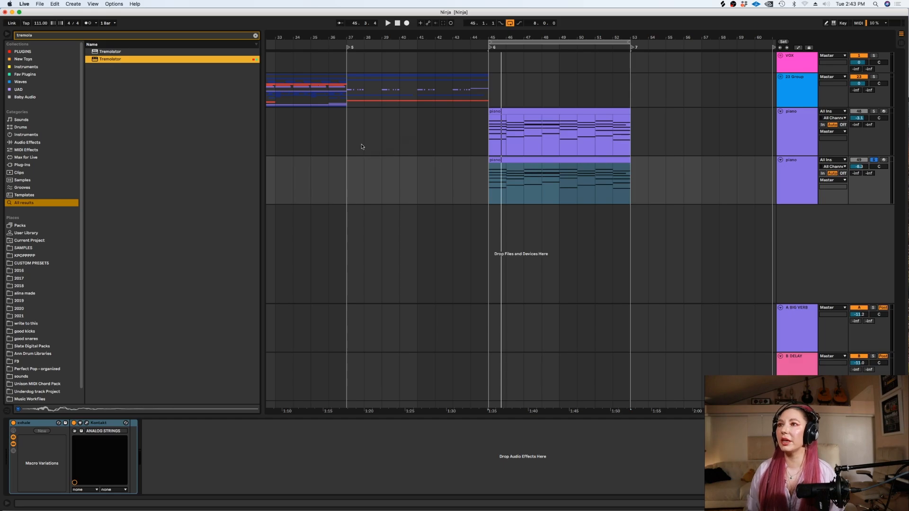
pyautogui.moveTo(361, 146); pyautogui.dragTo(361, 146)
pyautogui.press('space')
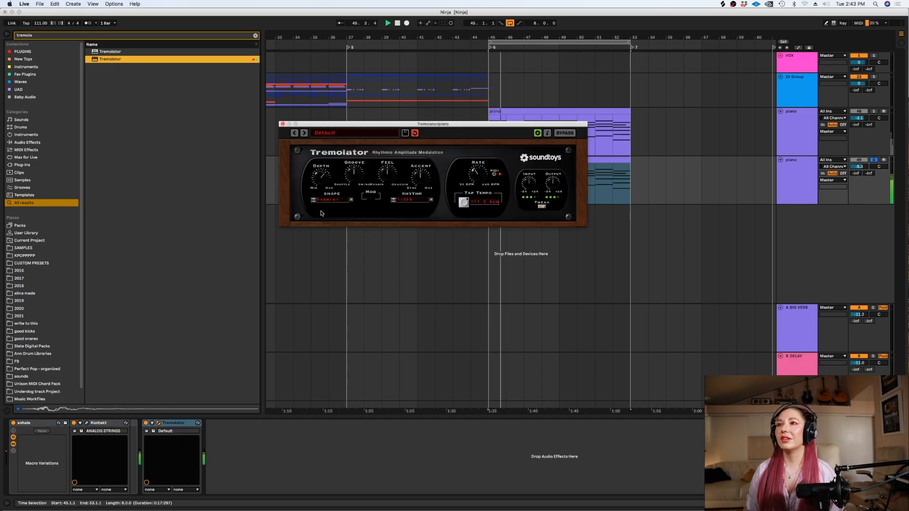
# - Unsolo the Exhale piano track, set its volume to -5.8 dB and raise the volume of the analog strings piano track
pyautogui.click(874, 160)
pyautogui.moveTo(858, 166); pyautogui.dragTo(859, 161)
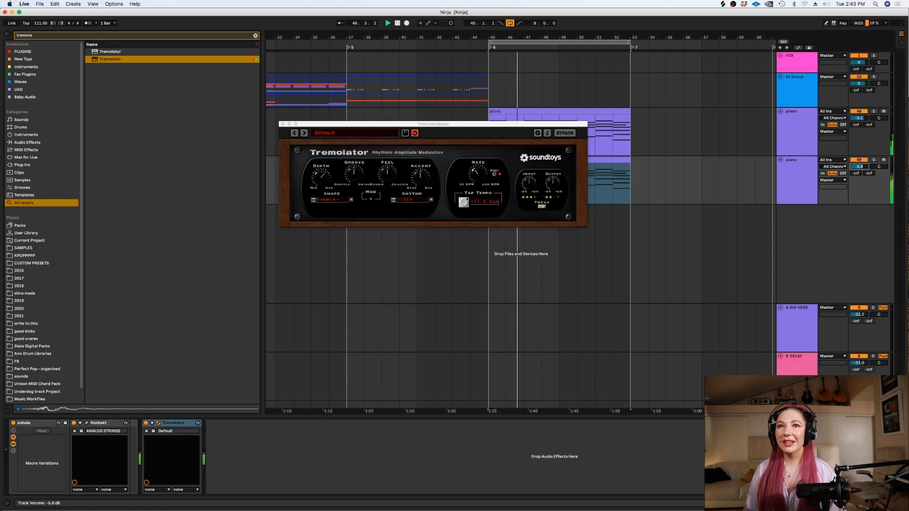
pyautogui.moveTo(862, 115); pyautogui.dragTo(862, 110)
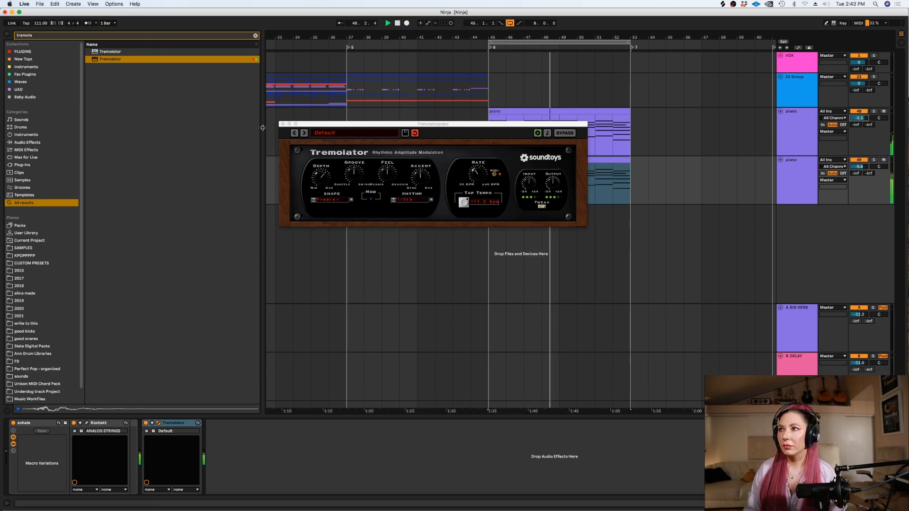
pyautogui.click(283, 124)
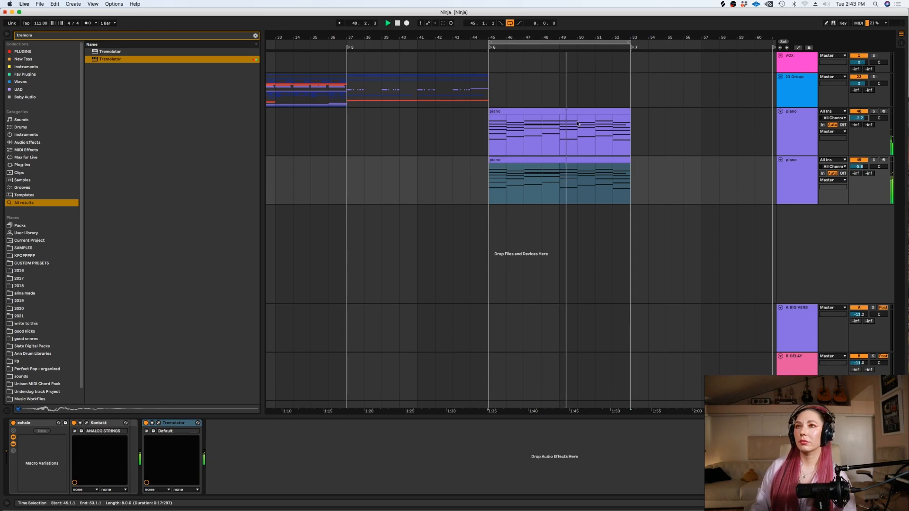
pyautogui.click(417, 141)
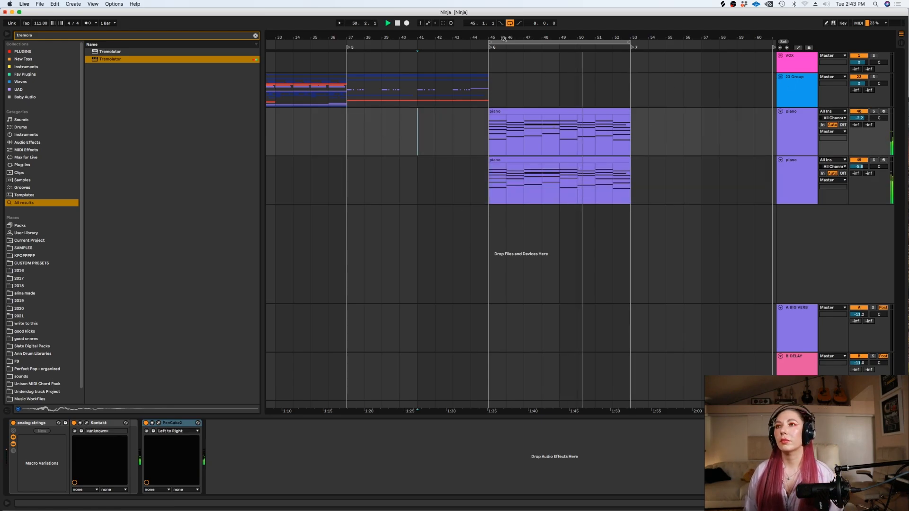
pyautogui.click(255, 36)
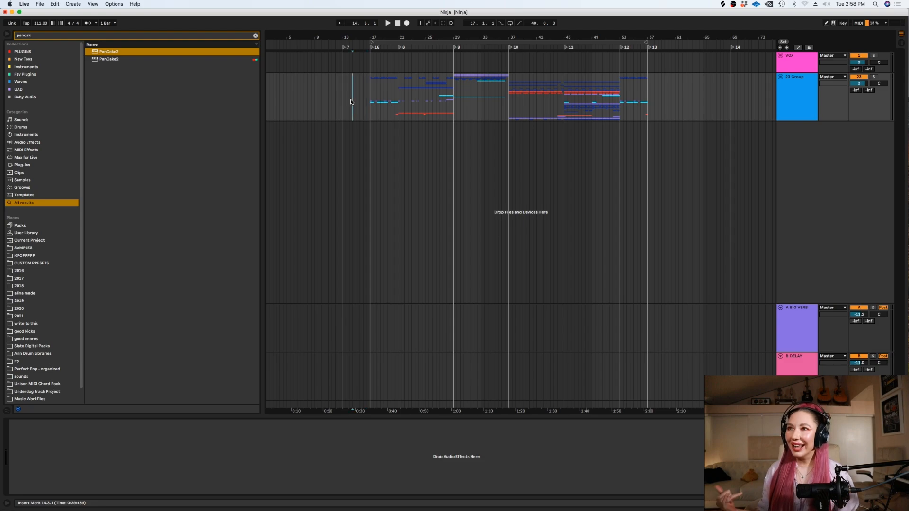
pyautogui.rightClick(351, 101)
pyautogui.click(429, 173)
pyautogui.rightClick(373, 121)
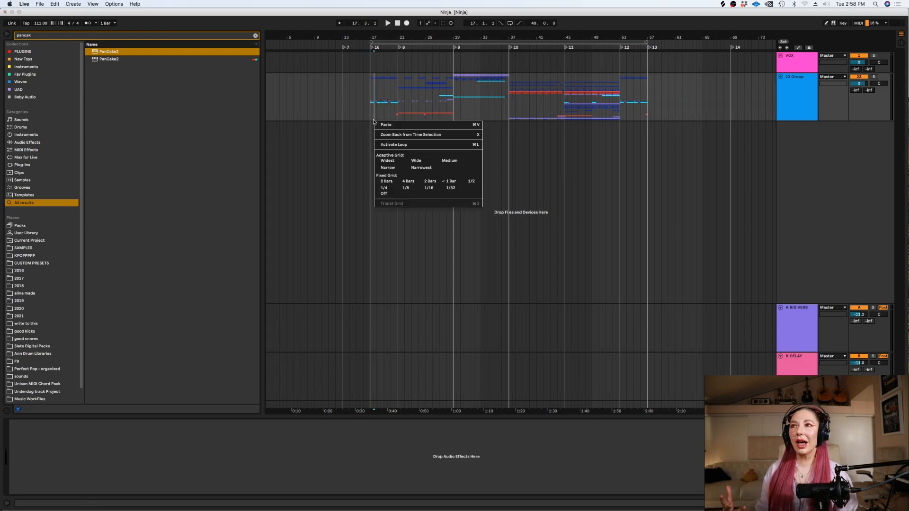
pyautogui.click(468, 181)
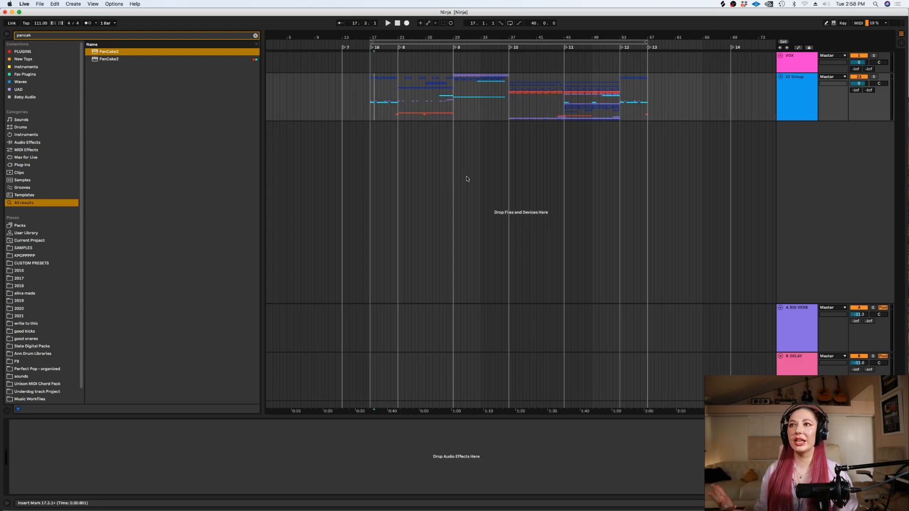
# - Place the insert marker at bar 16 on the 23 Group track and play the arrangement from there
pyautogui.rightClick(363, 109)
pyautogui.click(447, 168)
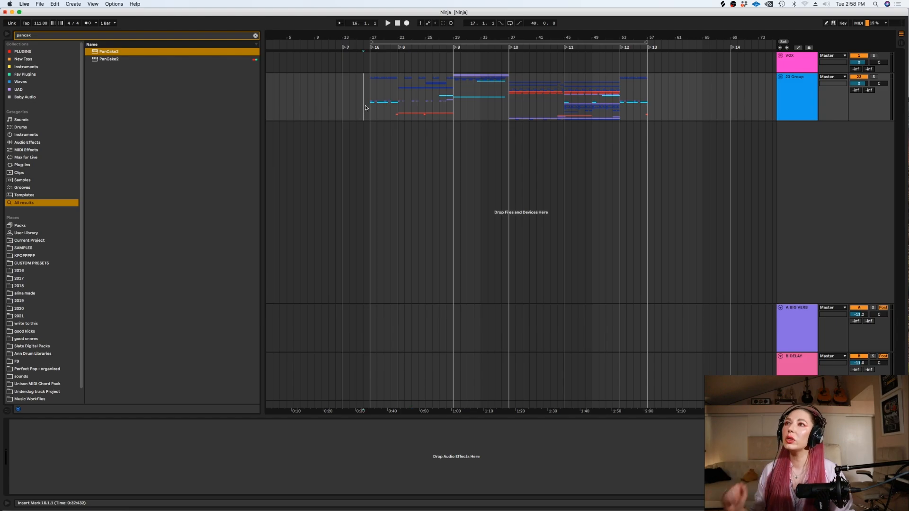
pyautogui.press('space')
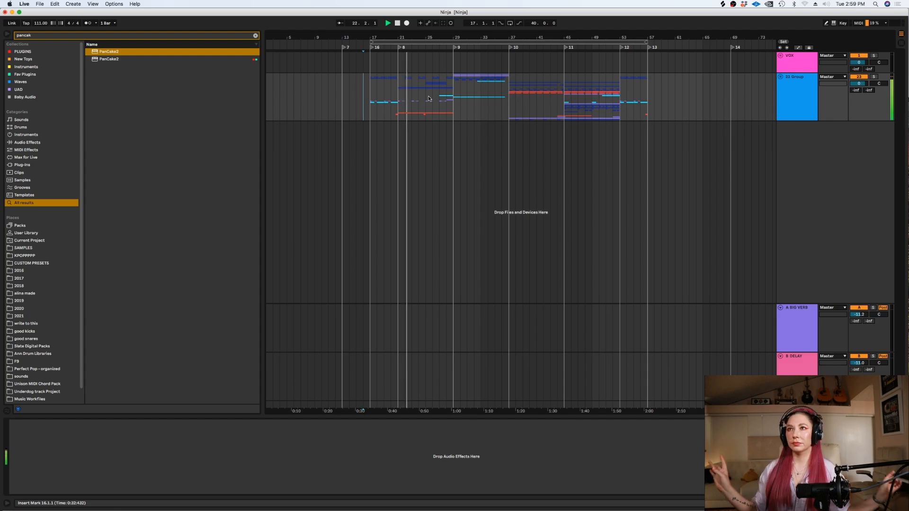
# - Unfold the 23 Group, lower the volume of the Snare track whose clips start at bar 21, and fold the group again
pyautogui.click(780, 77)
pyautogui.moveTo(898, 93); pyautogui.dragTo(898, 159)
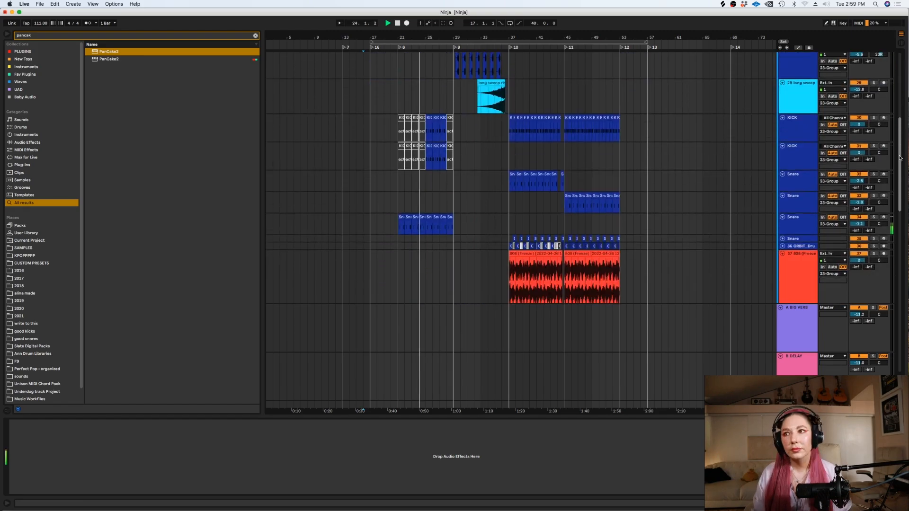
pyautogui.moveTo(861, 223); pyautogui.dragTo(861, 228)
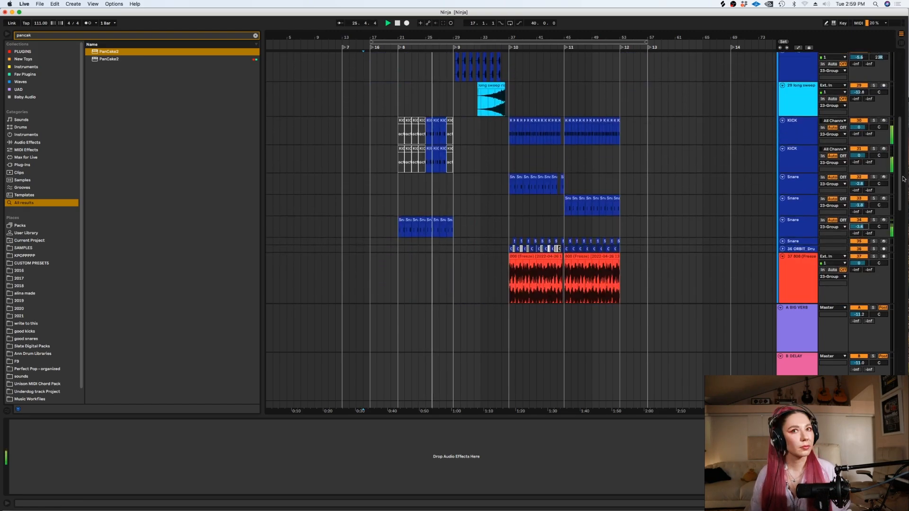
pyautogui.scroll(10, 759, 88)
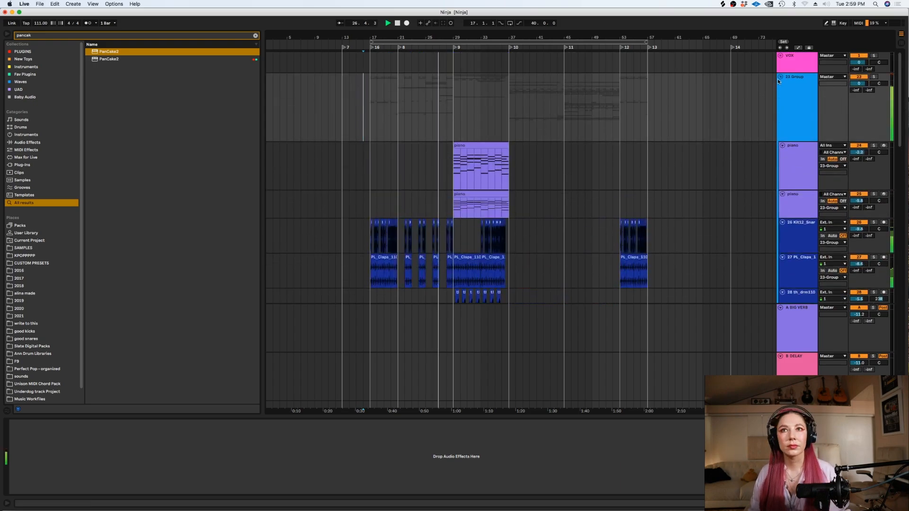
pyautogui.click(778, 78)
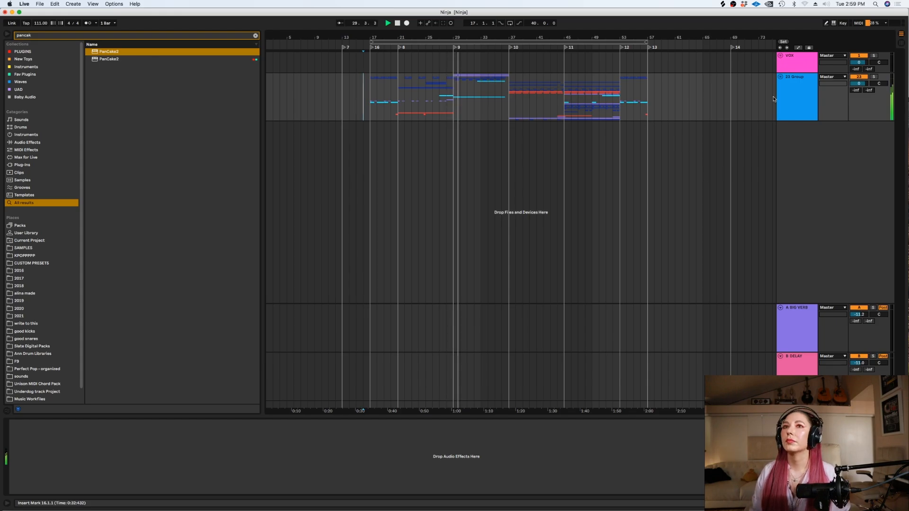
# - Unfold the 23 Group, lower the volume of the th_drm110 track to -7.1 dB, and fold the group again
pyautogui.click(780, 76)
pyautogui.moveTo(900, 101); pyautogui.dragTo(874, 352)
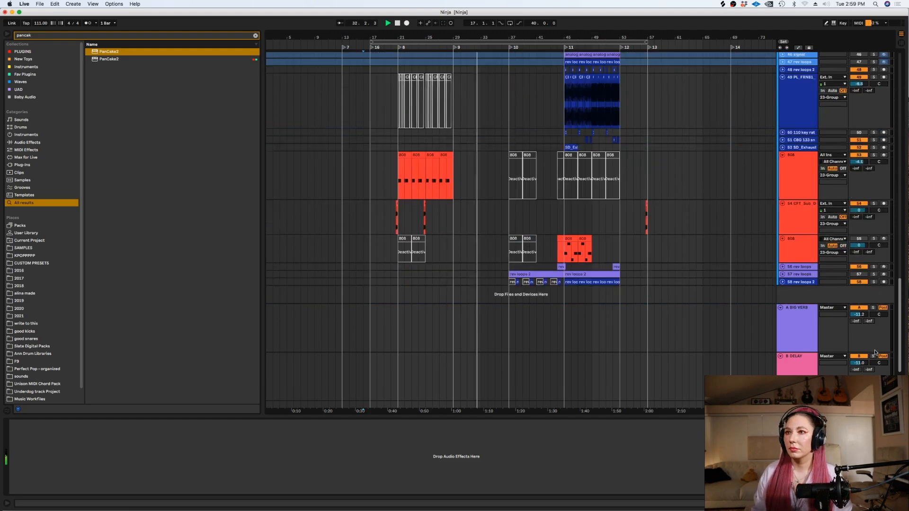
pyautogui.scroll(20, 845, 199)
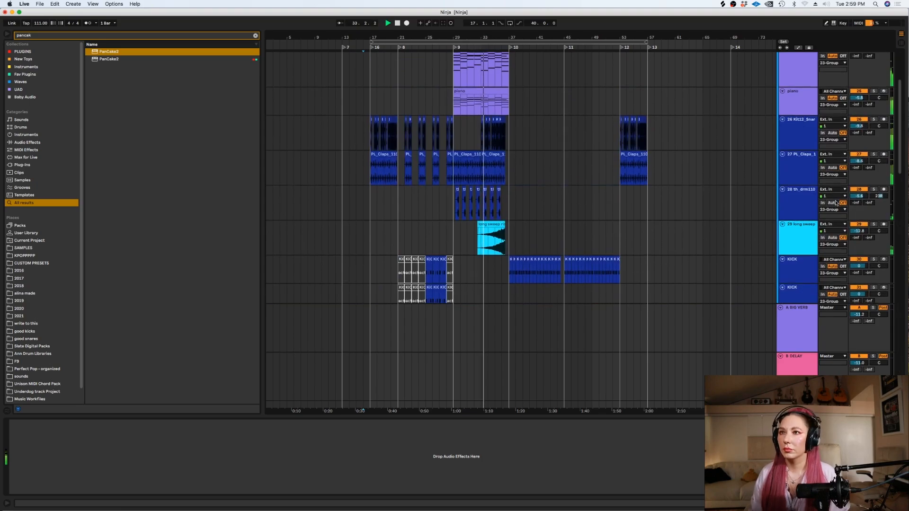
pyautogui.moveTo(859, 196); pyautogui.dragTo(859, 201)
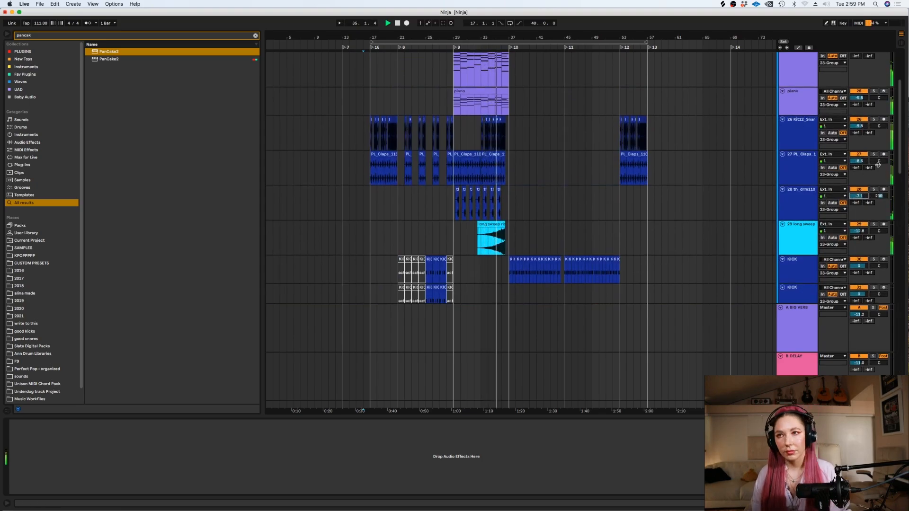
pyautogui.scroll(4, 903, 152)
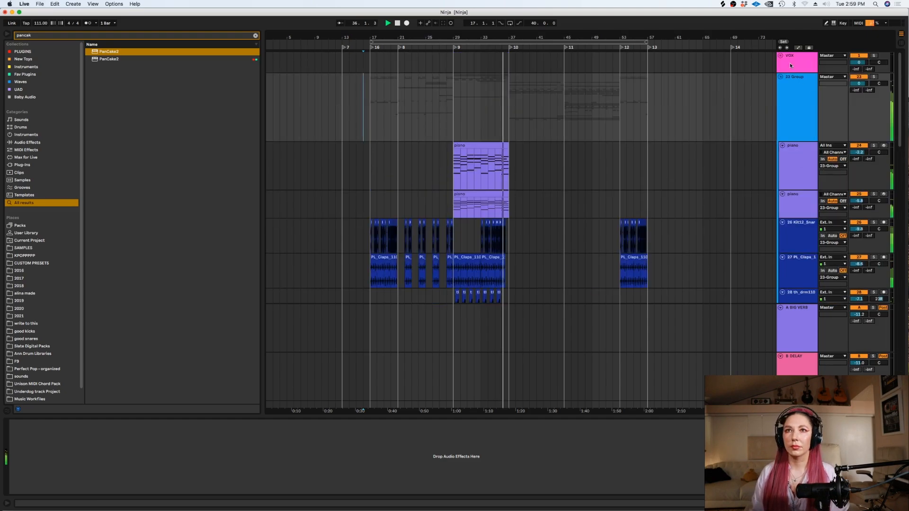
pyautogui.click(781, 78)
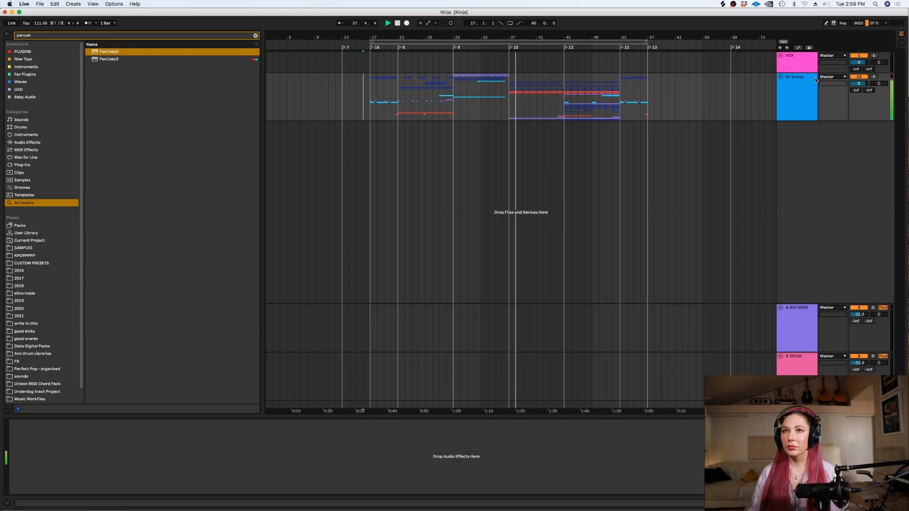
# - Unfold the 23 Group and its ORBIT drum track, pan that track to the left and raise its volume slightly
pyautogui.click(781, 78)
pyautogui.scroll(-6, 886, 129)
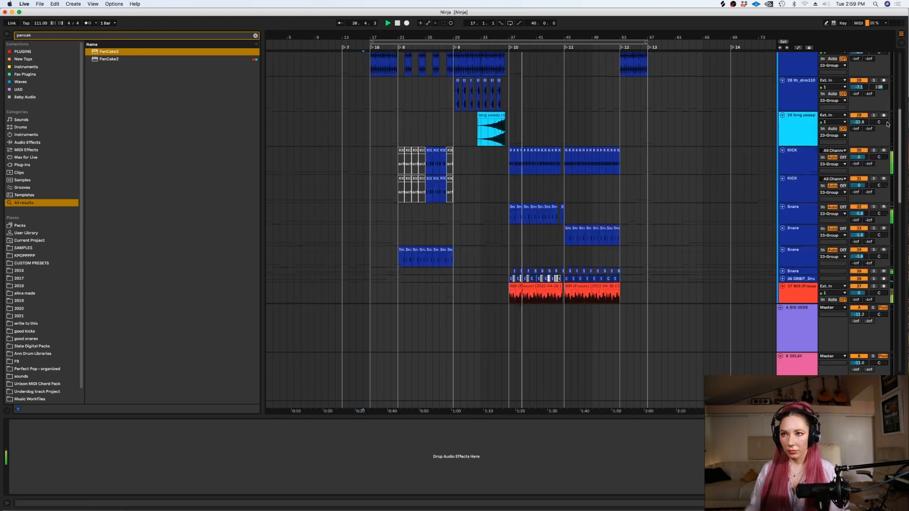
pyautogui.scroll(-1, 886, 130)
pyautogui.click(782, 229)
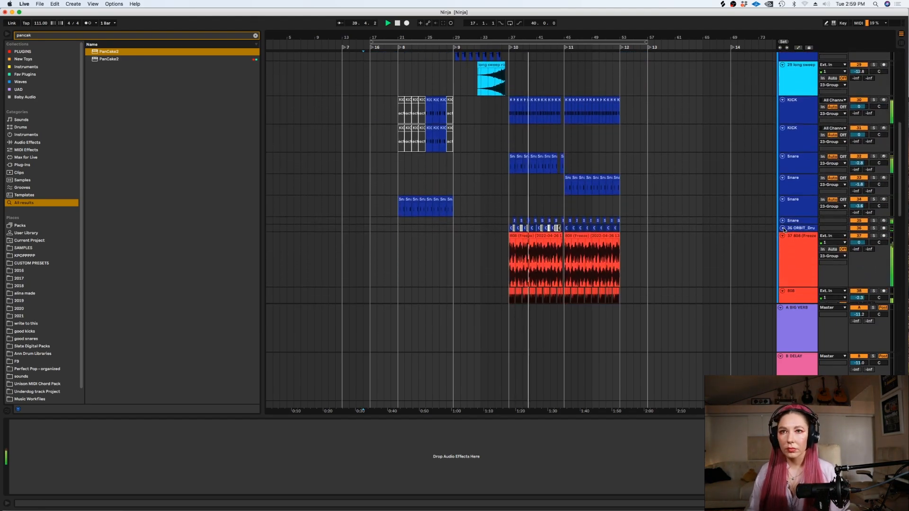
pyautogui.moveTo(859, 235); pyautogui.dragTo(859, 235)
pyautogui.click(599, 273)
pyautogui.press('+')
pyautogui.press('+')
pyautogui.press('+')
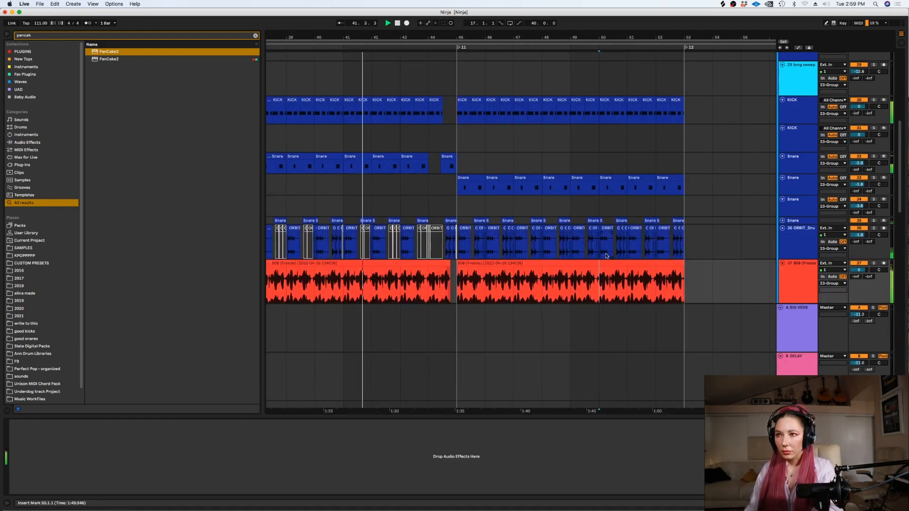
pyautogui.moveTo(878, 235); pyautogui.dragTo(859, 232)
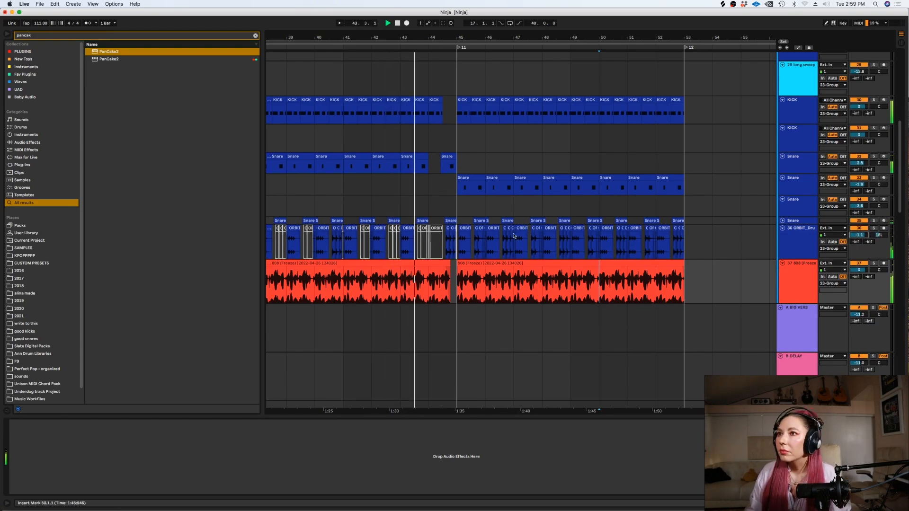
# - Bring the full arrangement back into view and fold the 23 Group
pyautogui.click(432, 250)
pyautogui.press('-')
pyautogui.press('-')
pyautogui.press('-')
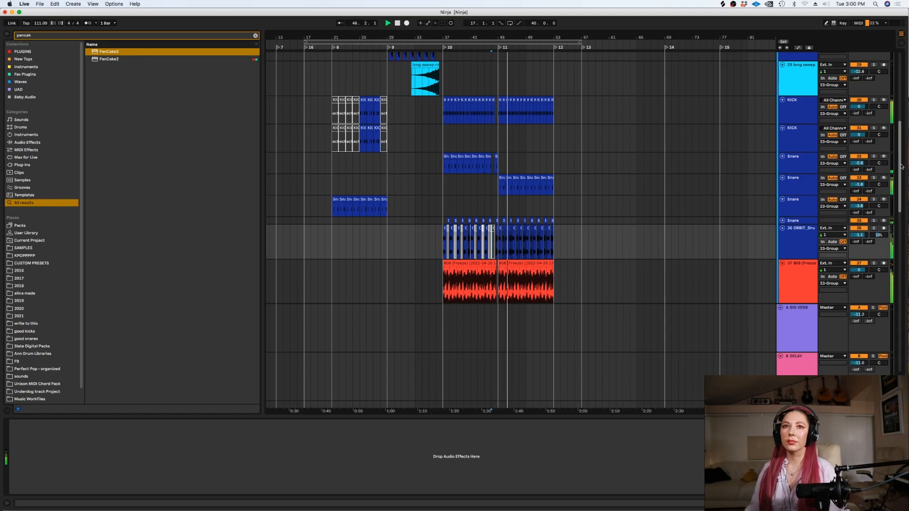
pyautogui.moveTo(899, 165); pyautogui.dragTo(898, 74)
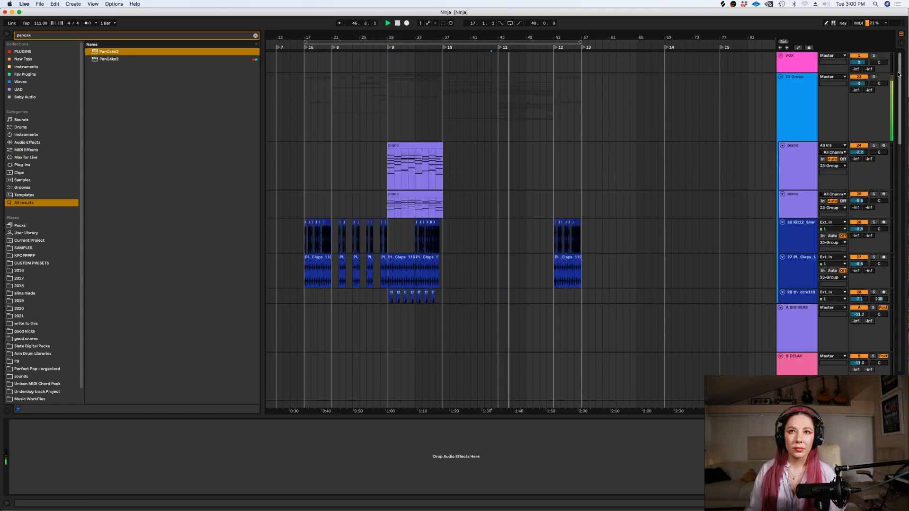
pyautogui.click(780, 77)
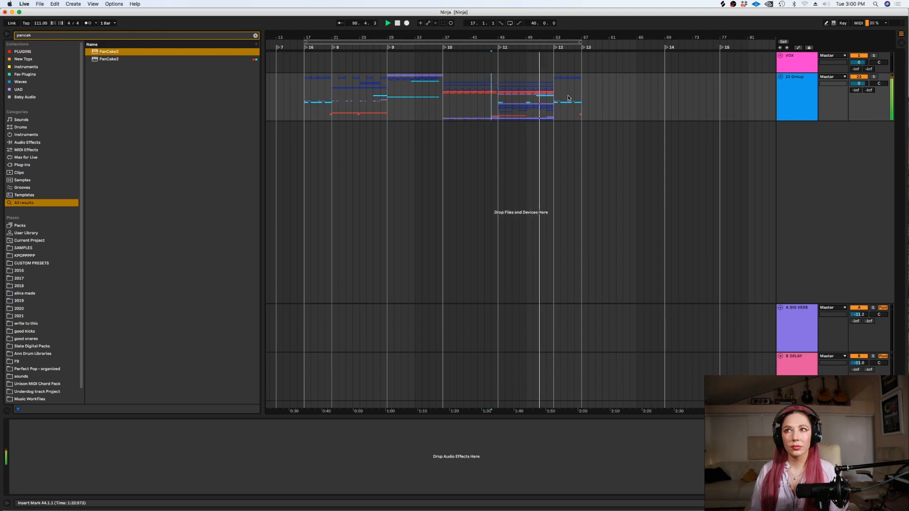
# - Place the insert marker at bar 61 on the 23 Group track and stop playback
pyautogui.moveTo(581, 97); pyautogui.dragTo(465, 97)
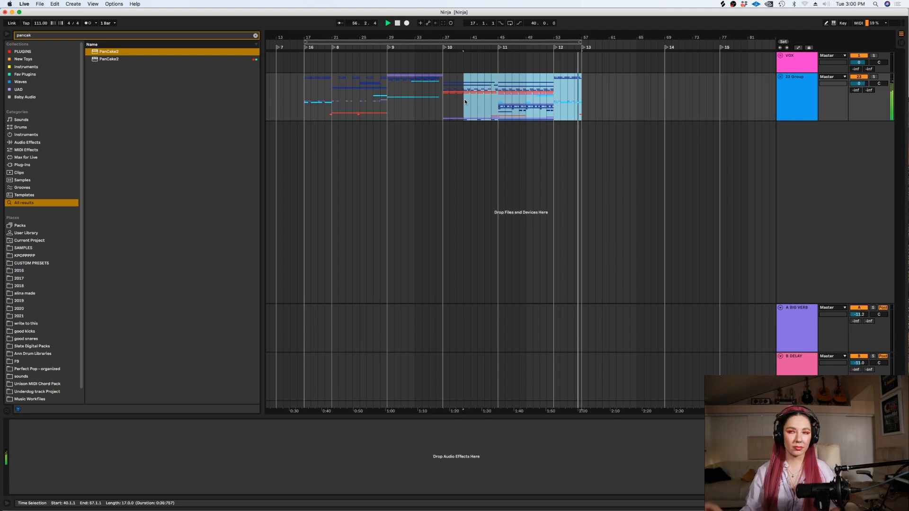
pyautogui.click(608, 111)
pyautogui.press('space')
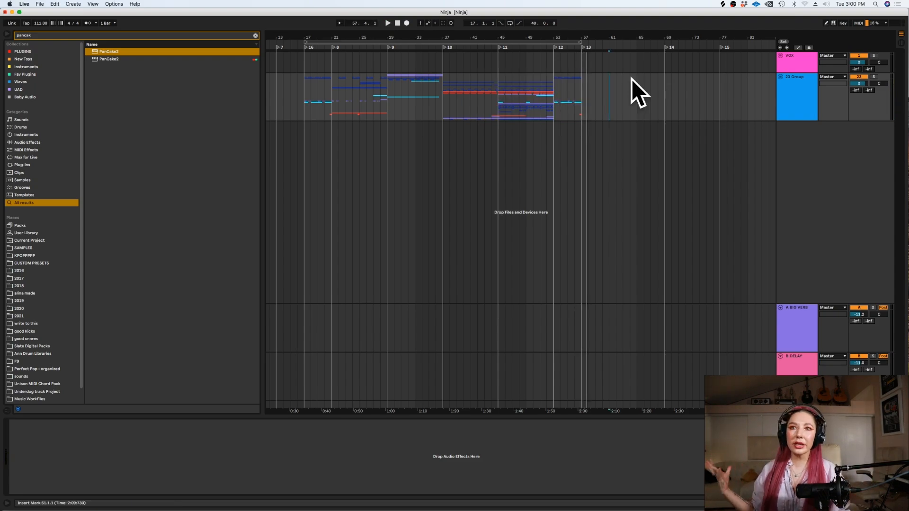
# - Review the 23 Group's sections backwards, highlighting bars 45 to 53, 38 to 45 and 29 to 37, ending with the insert marker at bar 29
pyautogui.moveTo(493, 108)
pyautogui.mouseDown()
pyautogui.moveTo(553, 107)
pyautogui.moveTo(495, 105)
pyautogui.mouseUp()
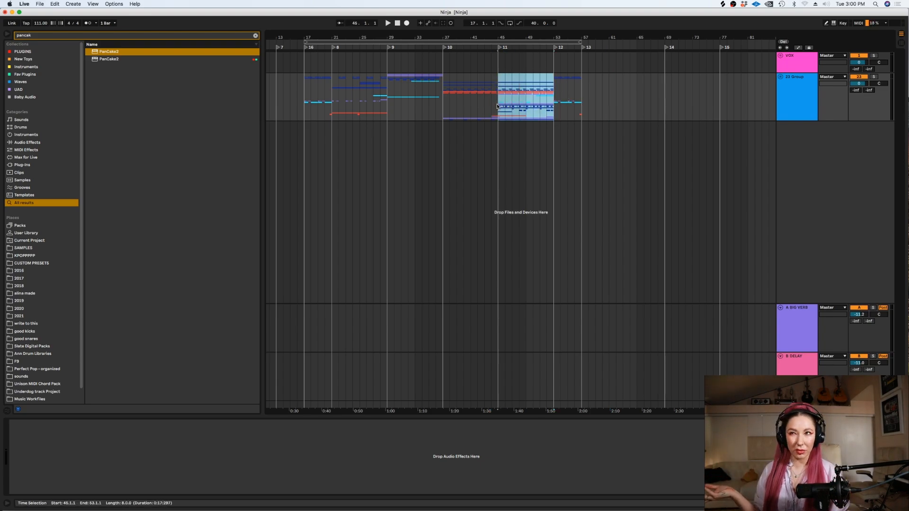
pyautogui.click(497, 105)
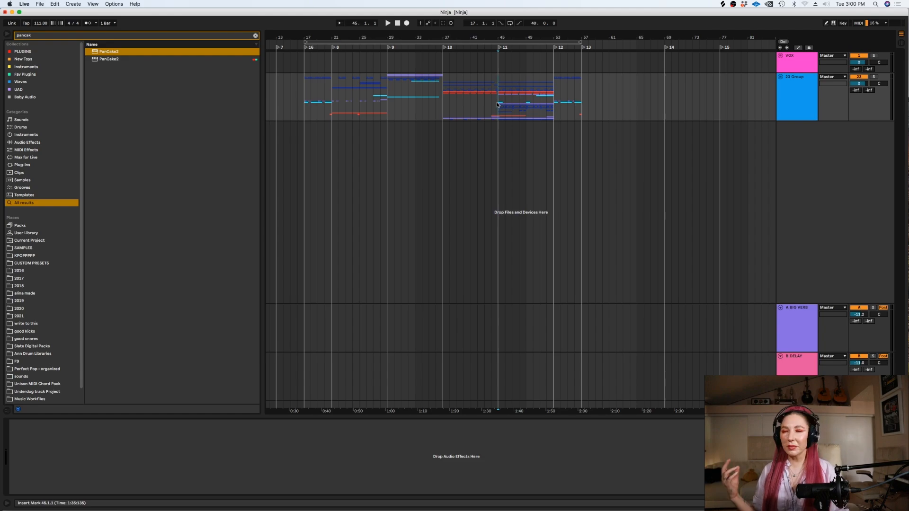
pyautogui.moveTo(495, 89); pyautogui.dragTo(448, 87)
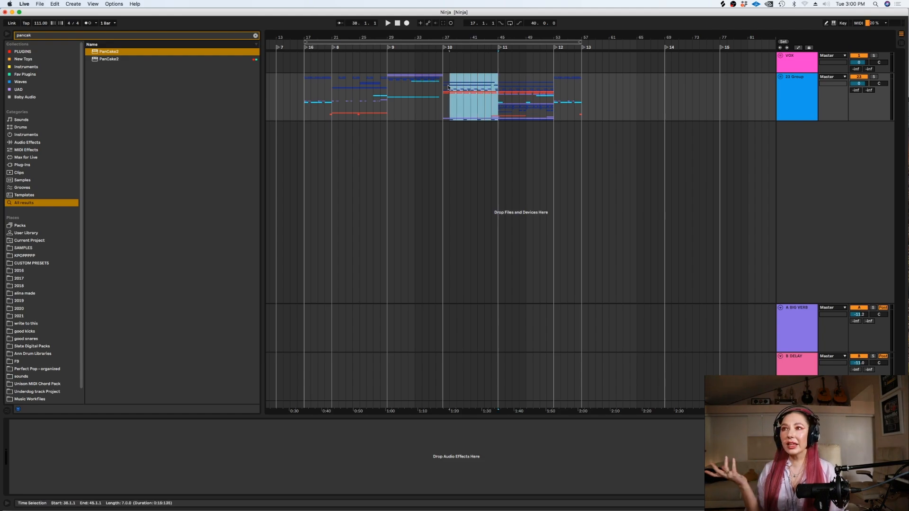
pyautogui.click(444, 89)
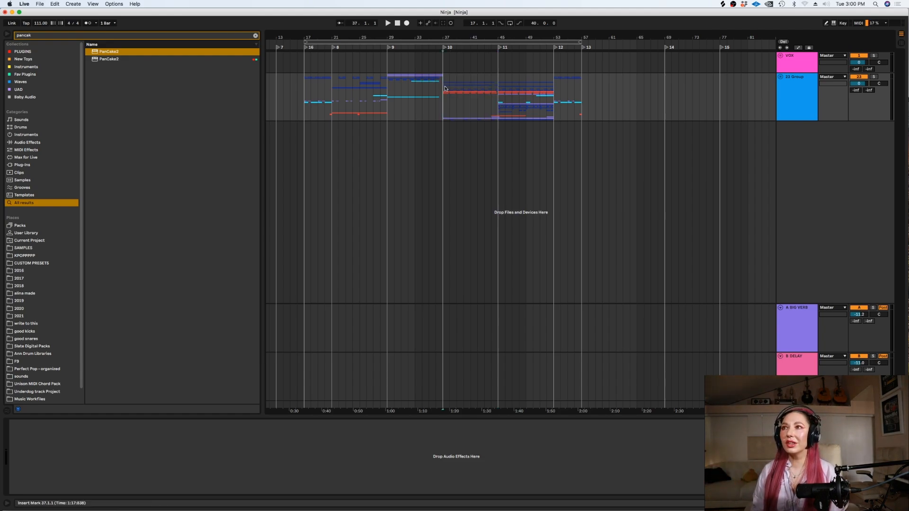
pyautogui.moveTo(445, 88); pyautogui.dragTo(387, 86)
pyautogui.click(388, 91)
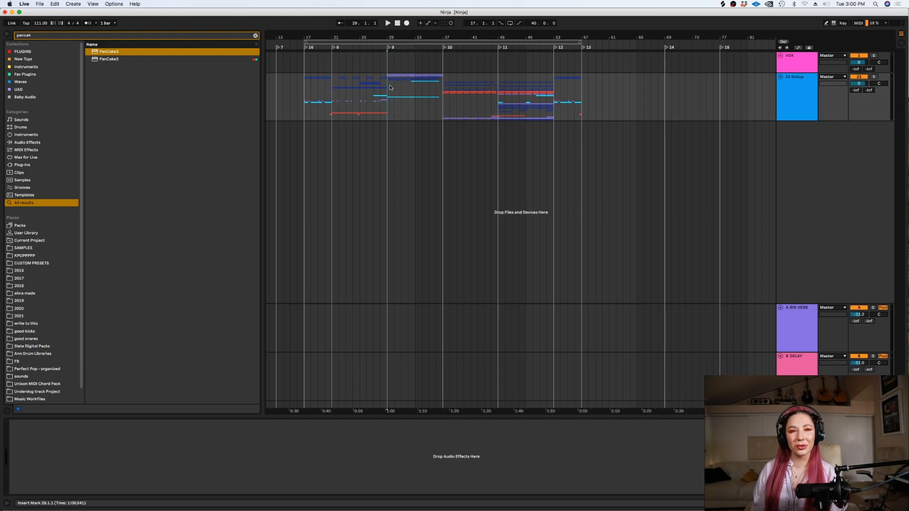